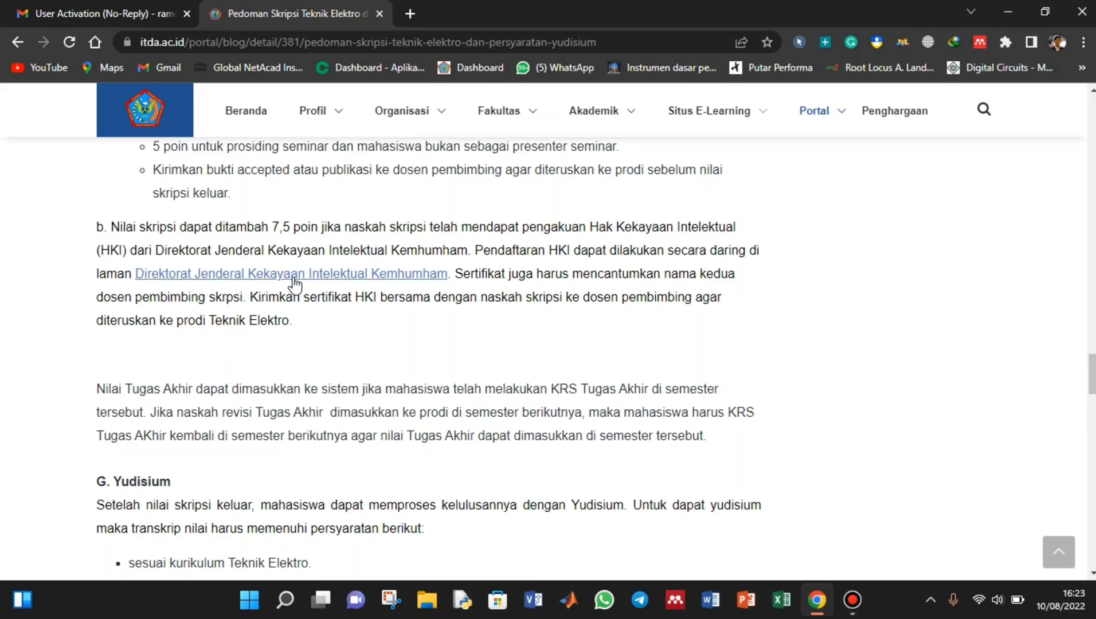
Open the linked Direktorat Jenderal Kekayaan Intelektual site and go to the login page of its Hak Cipta application service.
click(218, 280)
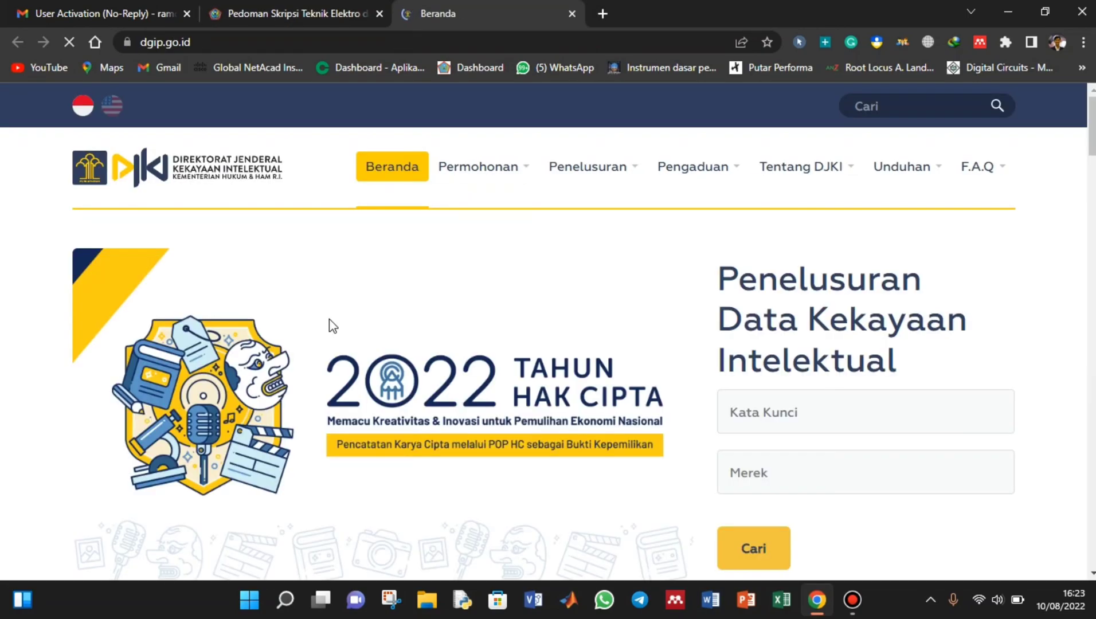
mouse_move(496, 169)
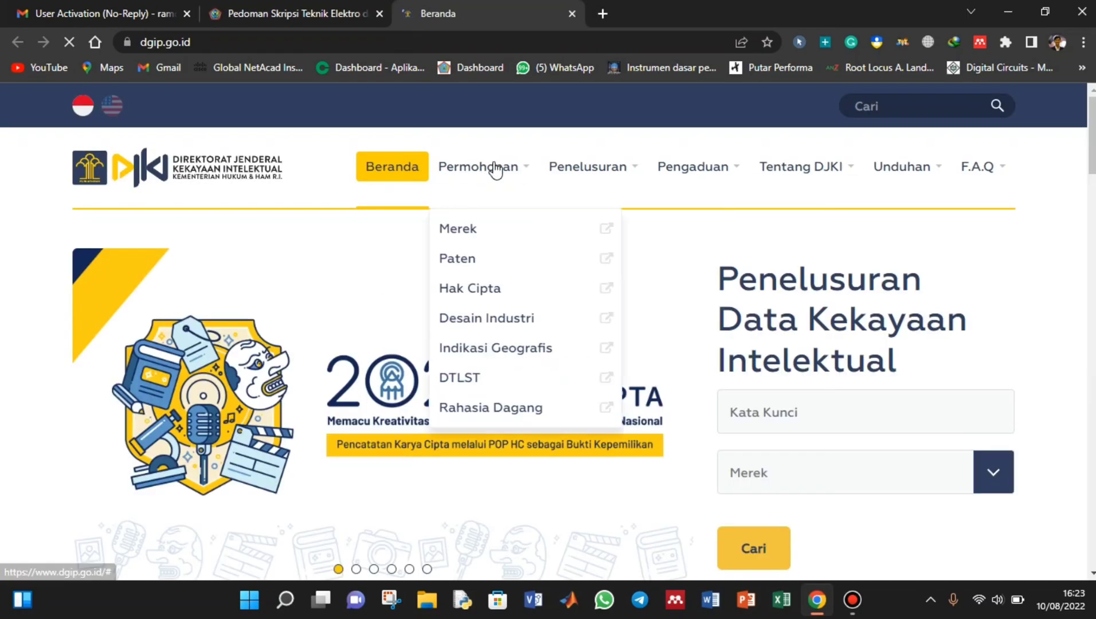
click(487, 290)
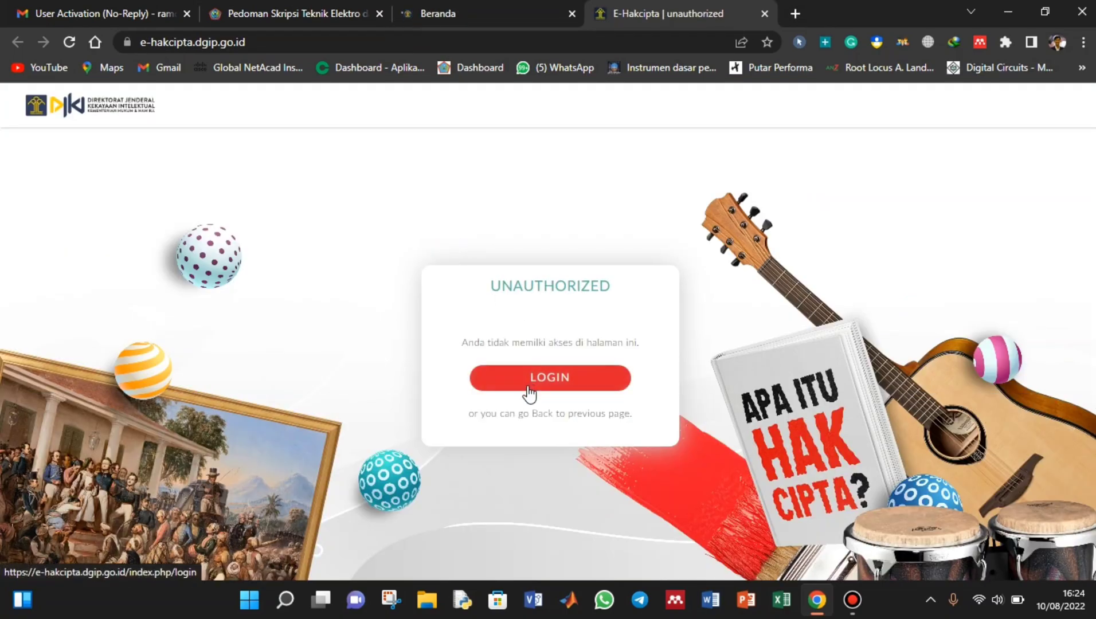
click(564, 384)
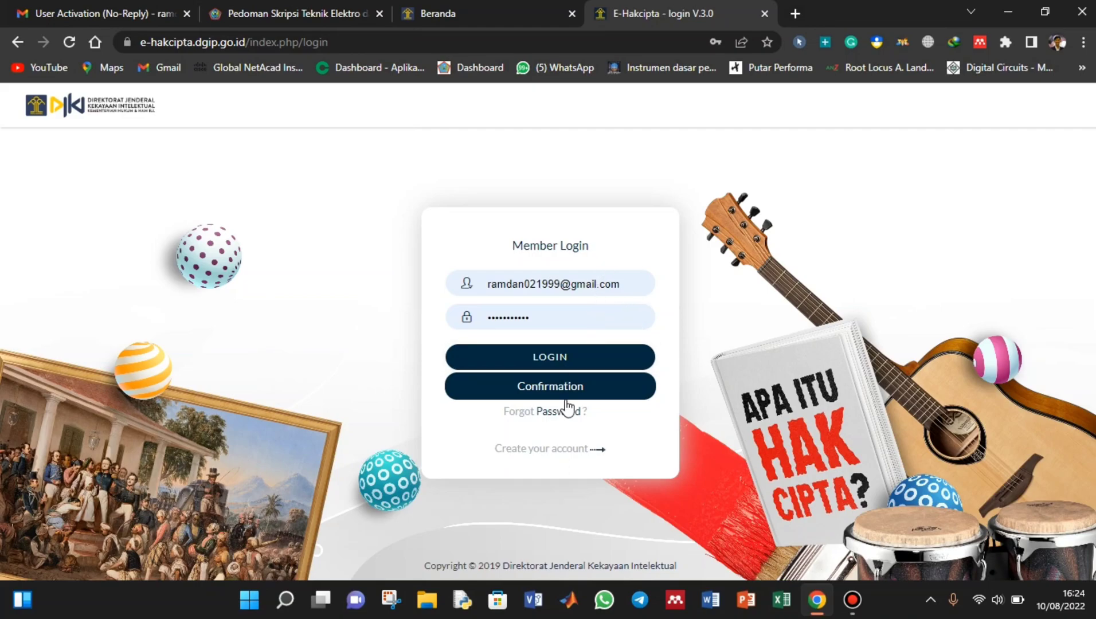
Open the new account registration form and examine its email and password fields.
click(573, 452)
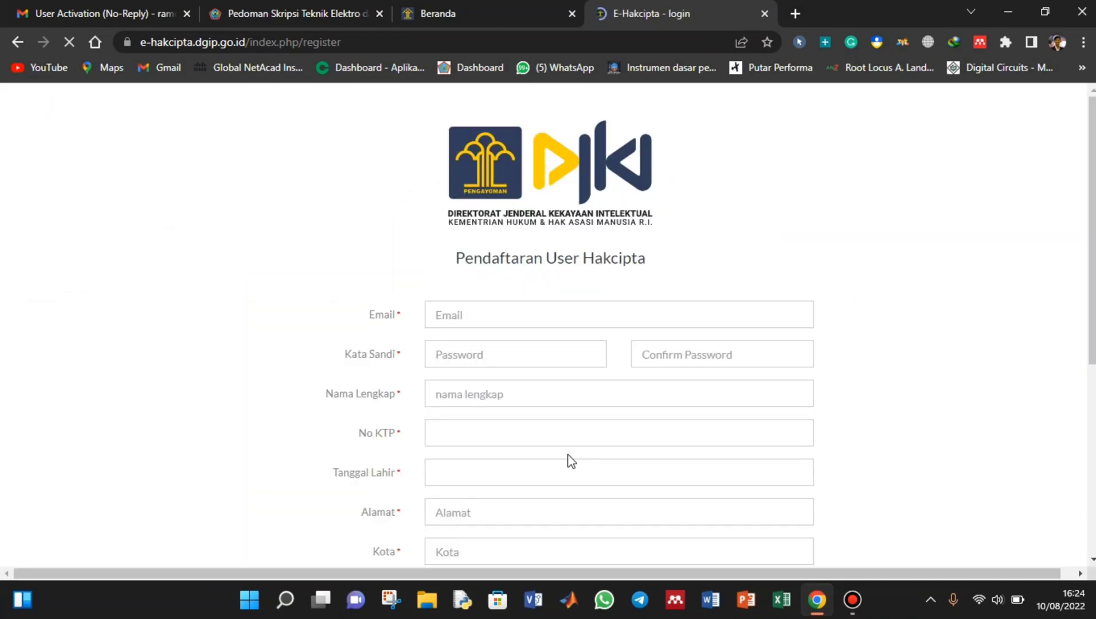
click(603, 318)
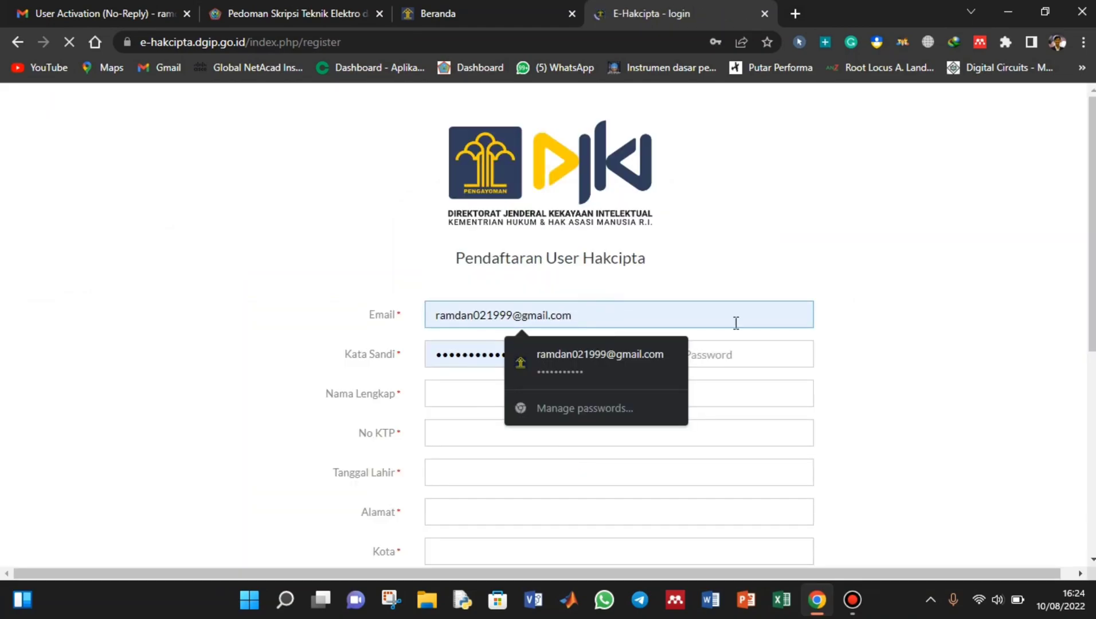
click(802, 354)
click(617, 317)
scroll(615, 322, down, 3)
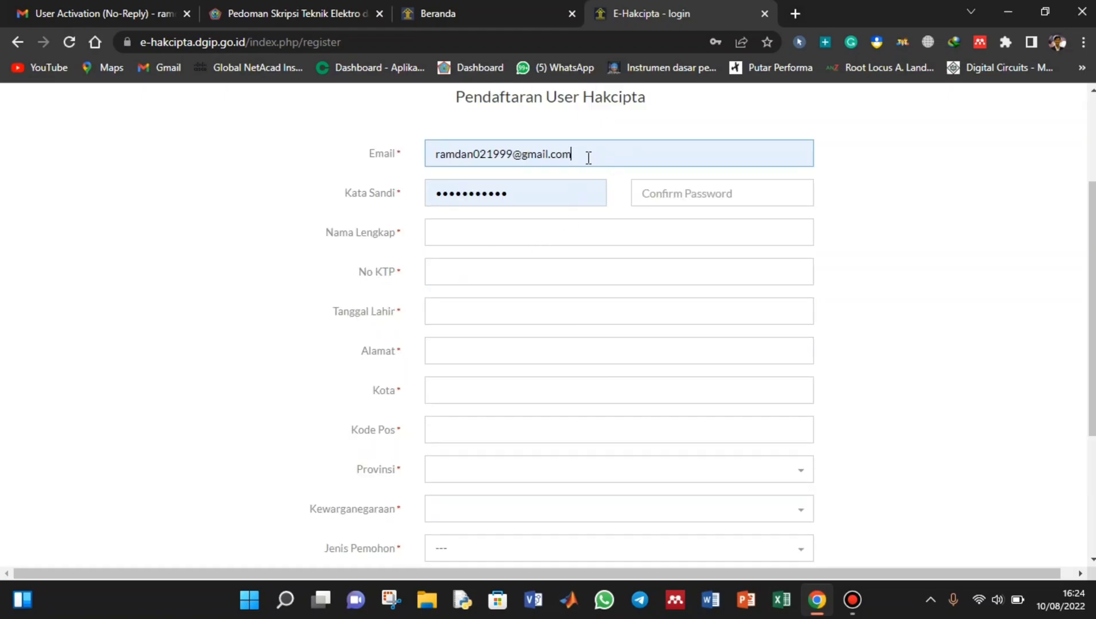
drag(579, 153, 425, 160)
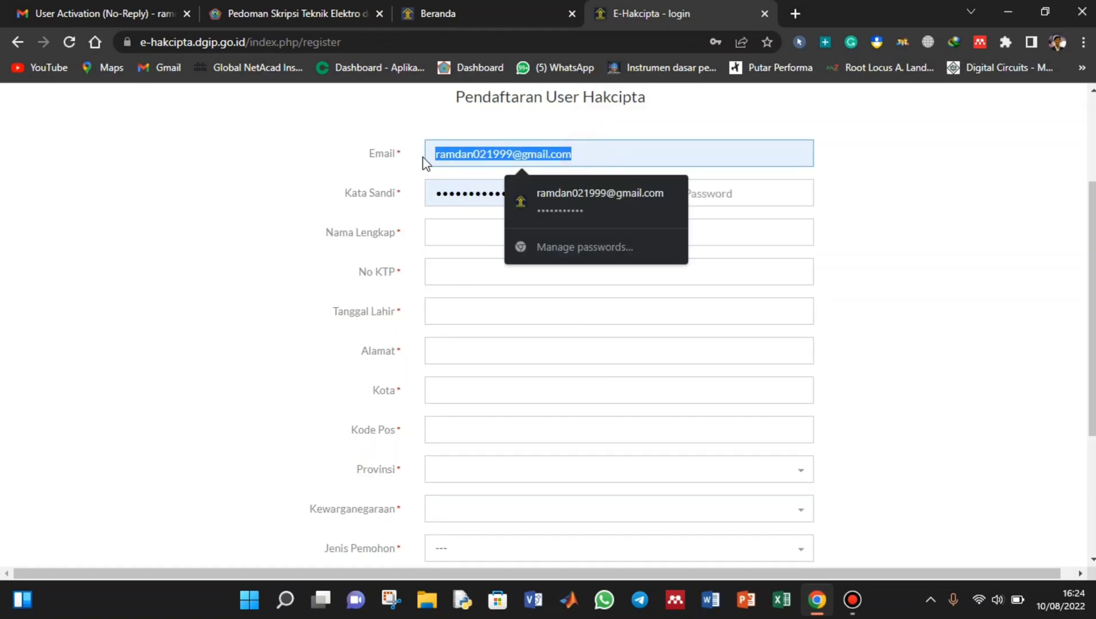
click(457, 226)
click(543, 193)
double_click(538, 194)
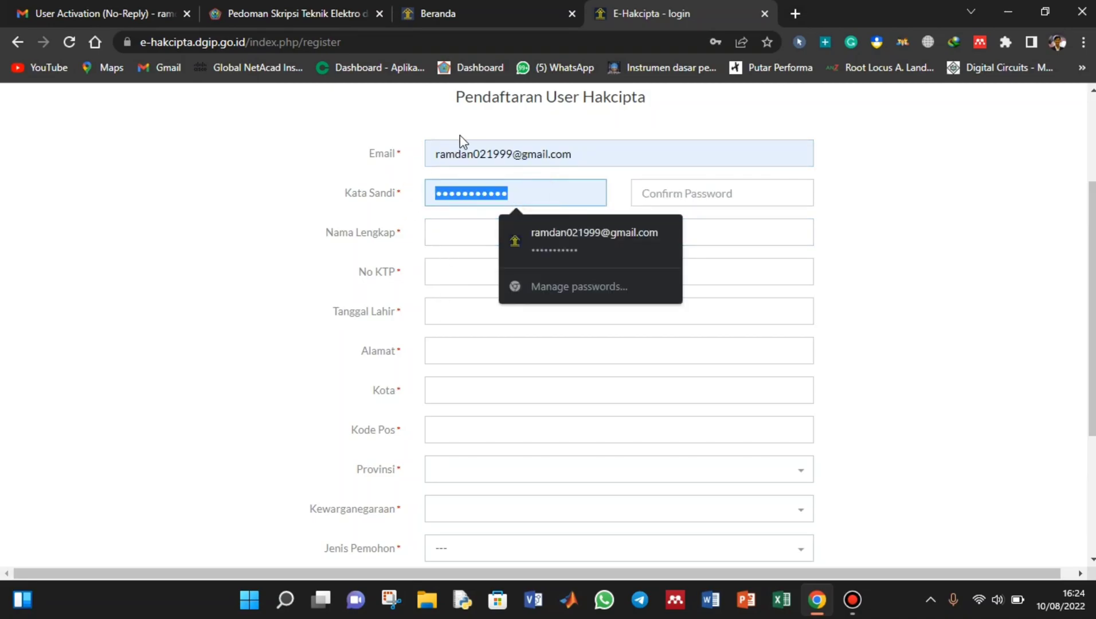
click(606, 150)
click(488, 192)
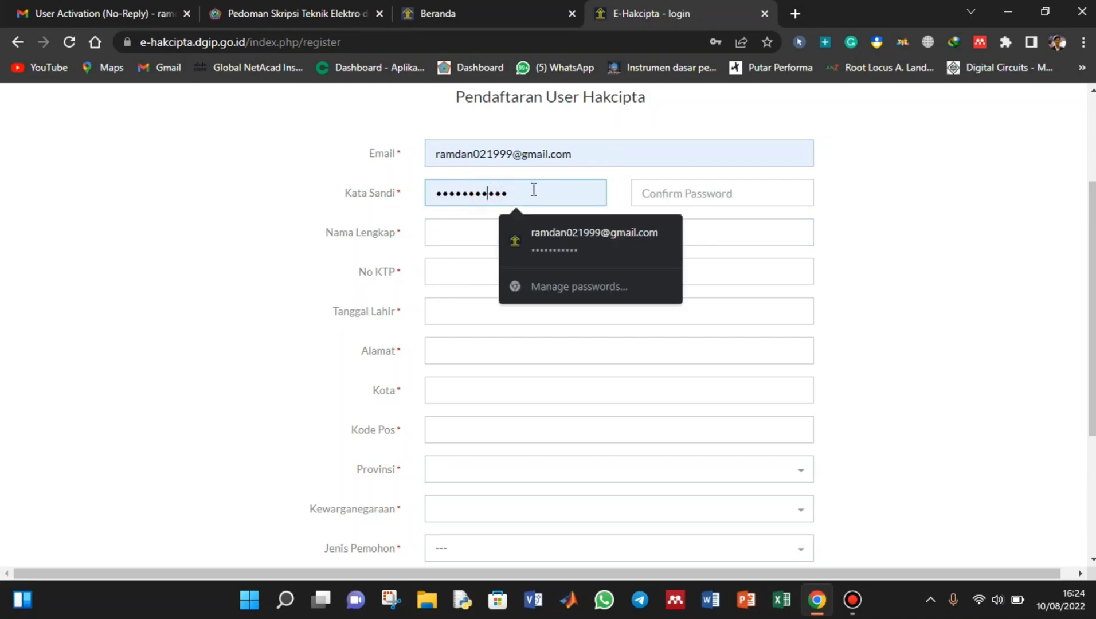
Examine the remaining registration fields from full name to telephone and Re-Captcha, and cancel the registration.
click(453, 235)
click(455, 276)
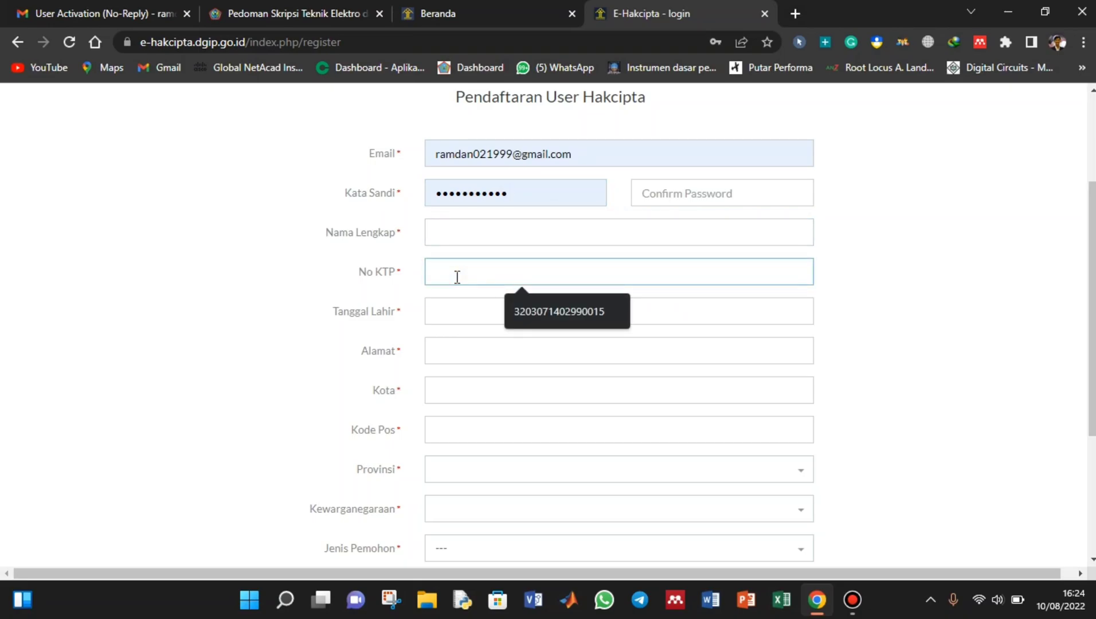
scroll(456, 277, down, 1)
scroll(455, 269, up, 1)
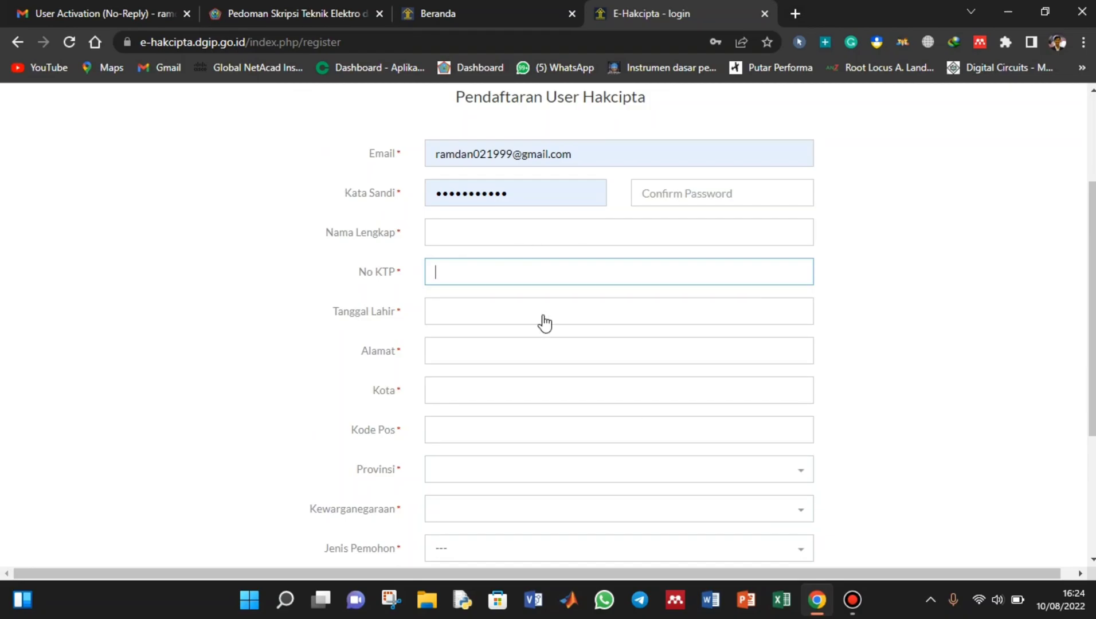
scroll(549, 324, down, 1)
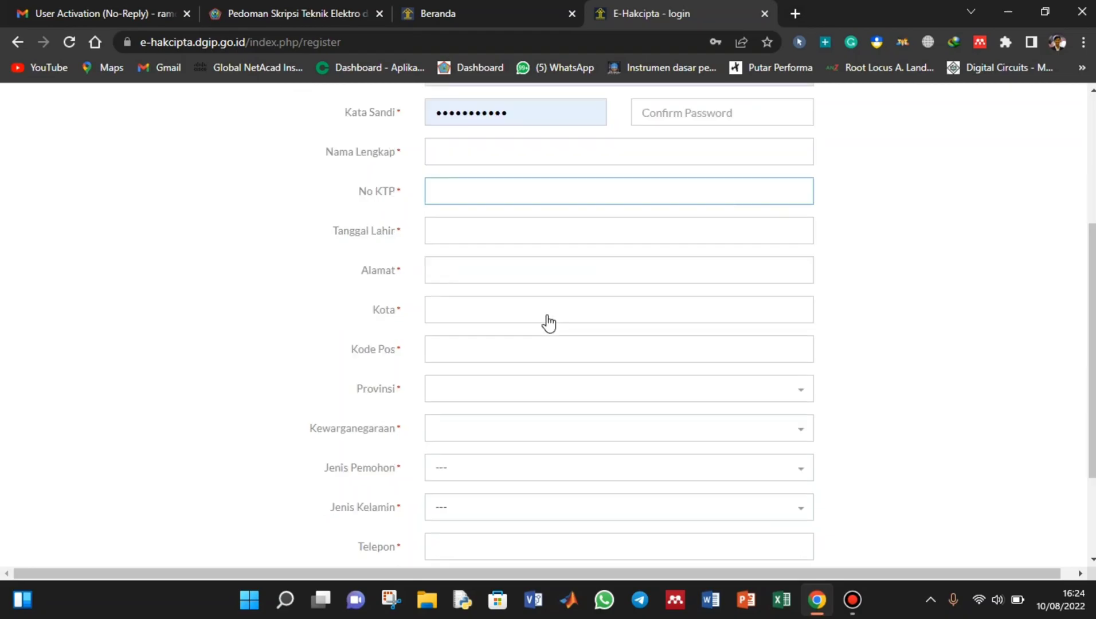
click(471, 232)
click(328, 232)
scroll(423, 358, down, 2)
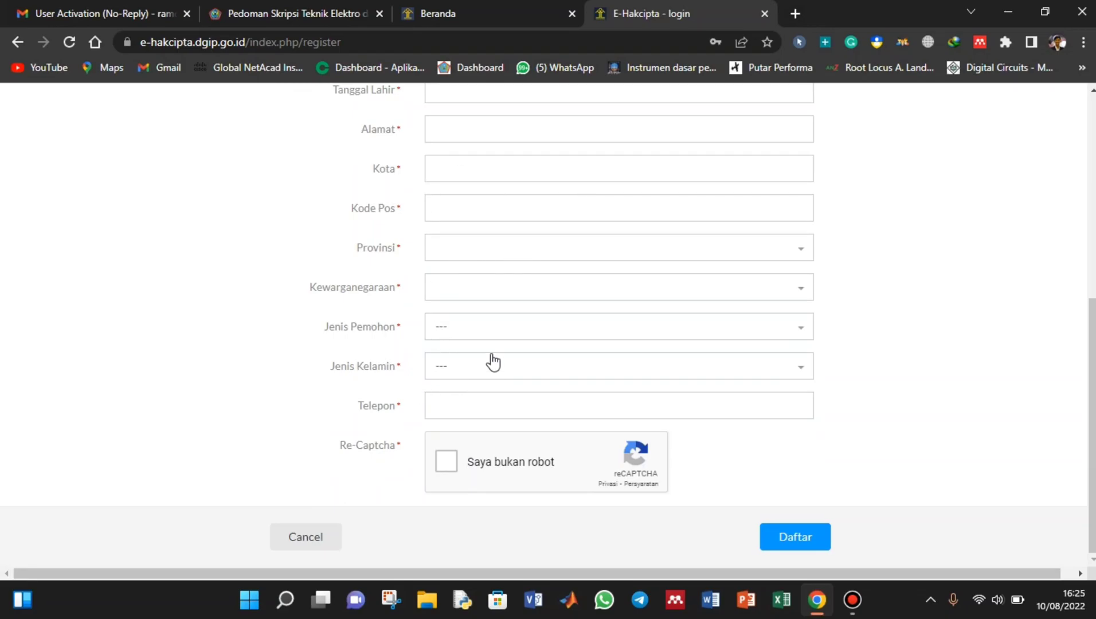
click(469, 406)
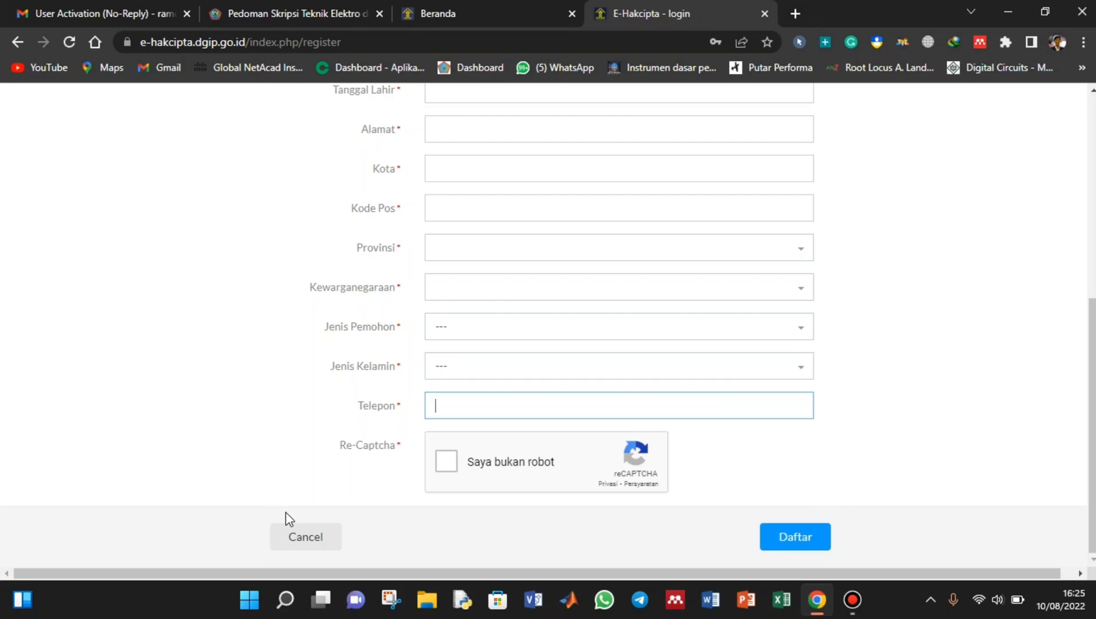
click(288, 530)
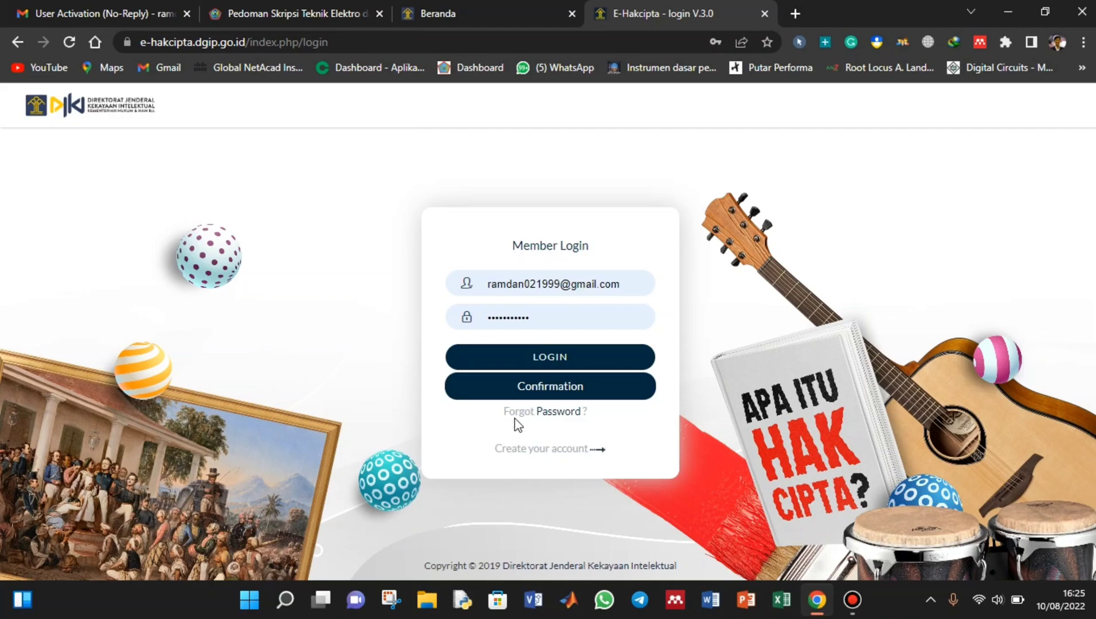
Open the email confirmation form, and read the welcome text and activation link in the User Activation message in Gmail.
click(554, 390)
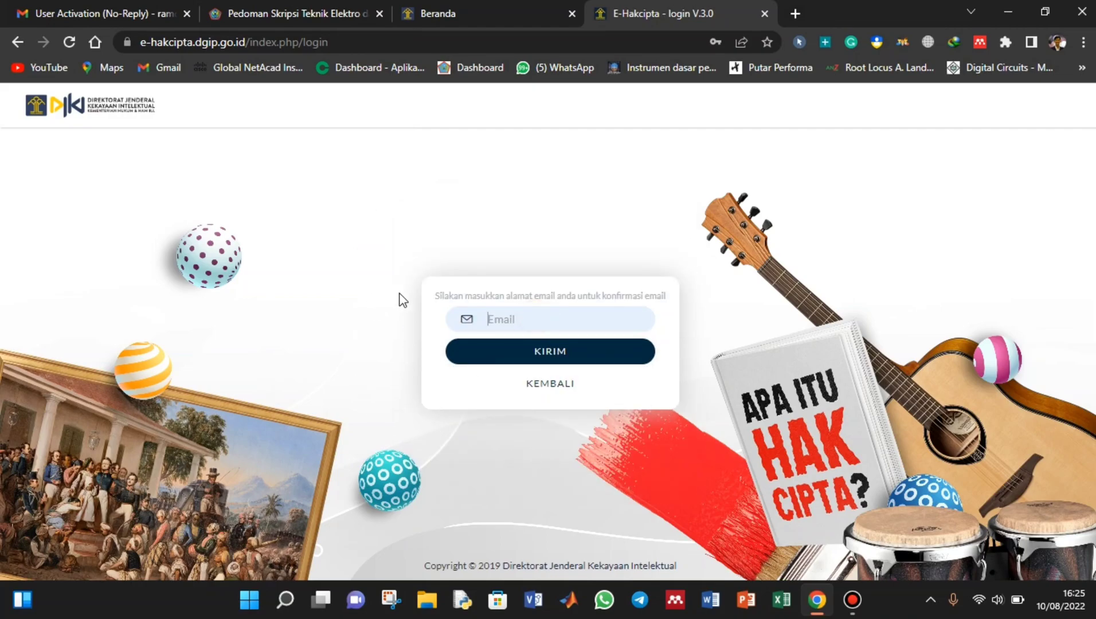
click(525, 312)
click(36, 9)
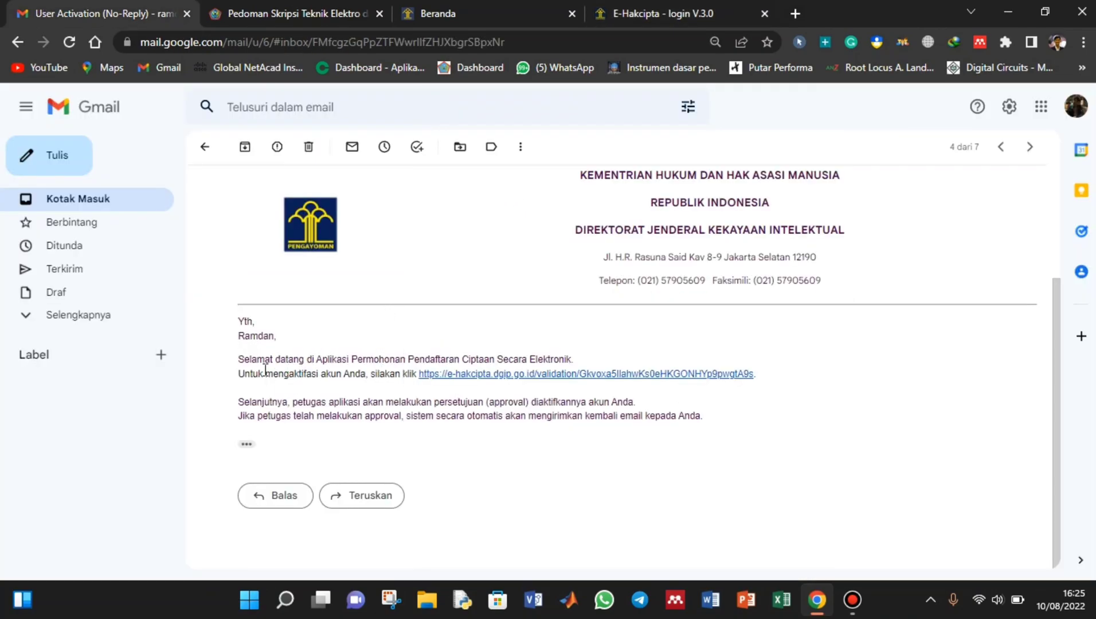
drag(239, 360, 342, 360)
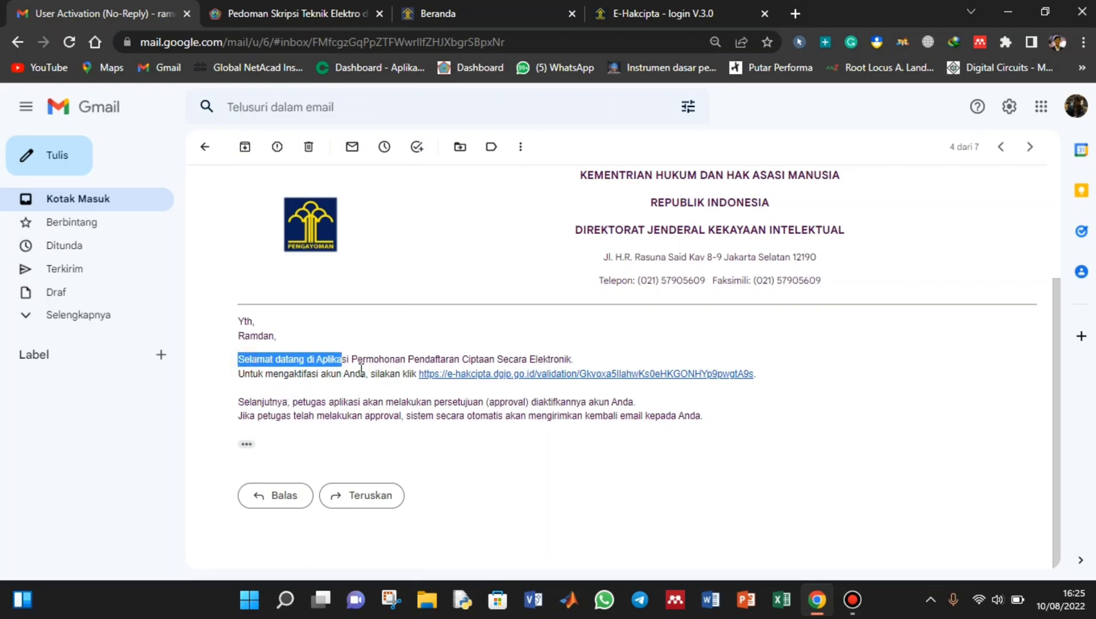
drag(757, 380, 418, 380)
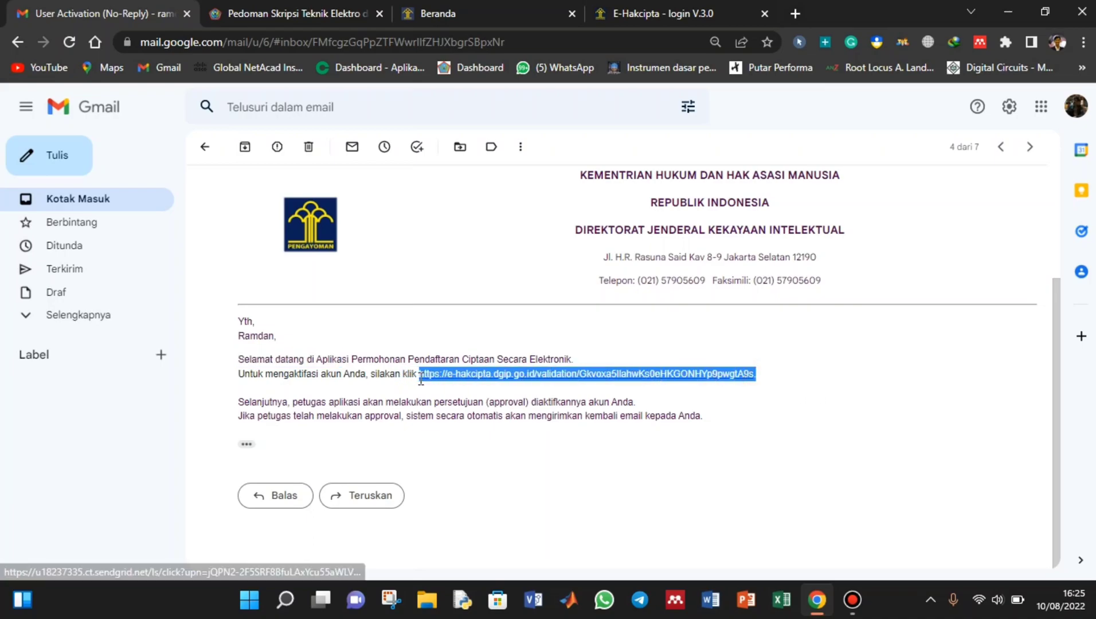
click(580, 452)
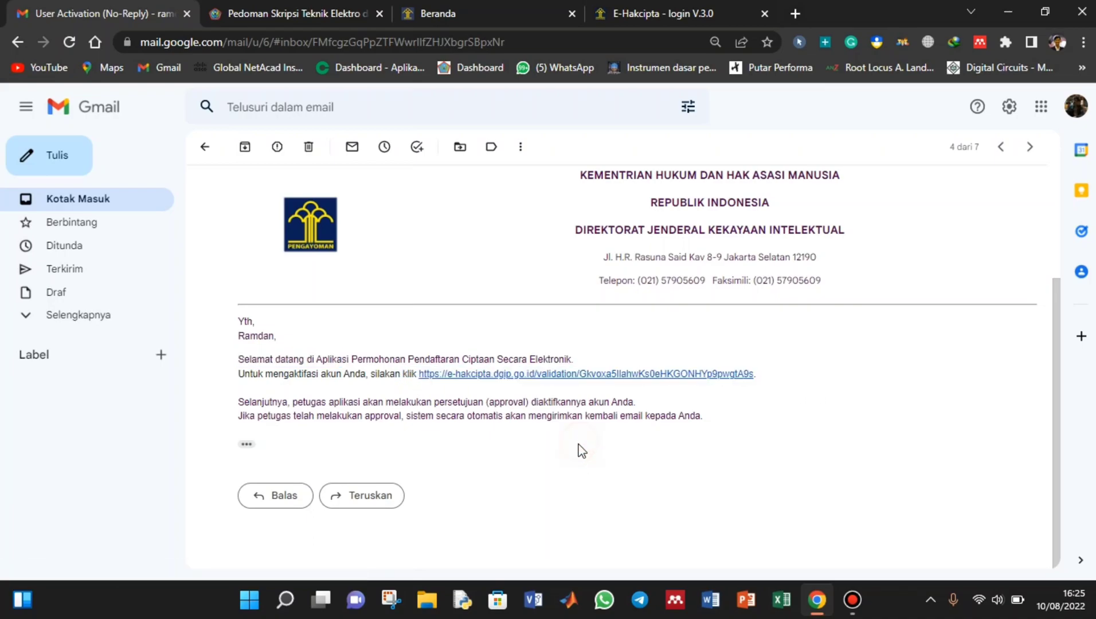
Return from the email confirmation form to the E-Hakcipta member login and log in with the saved account credentials.
click(640, 15)
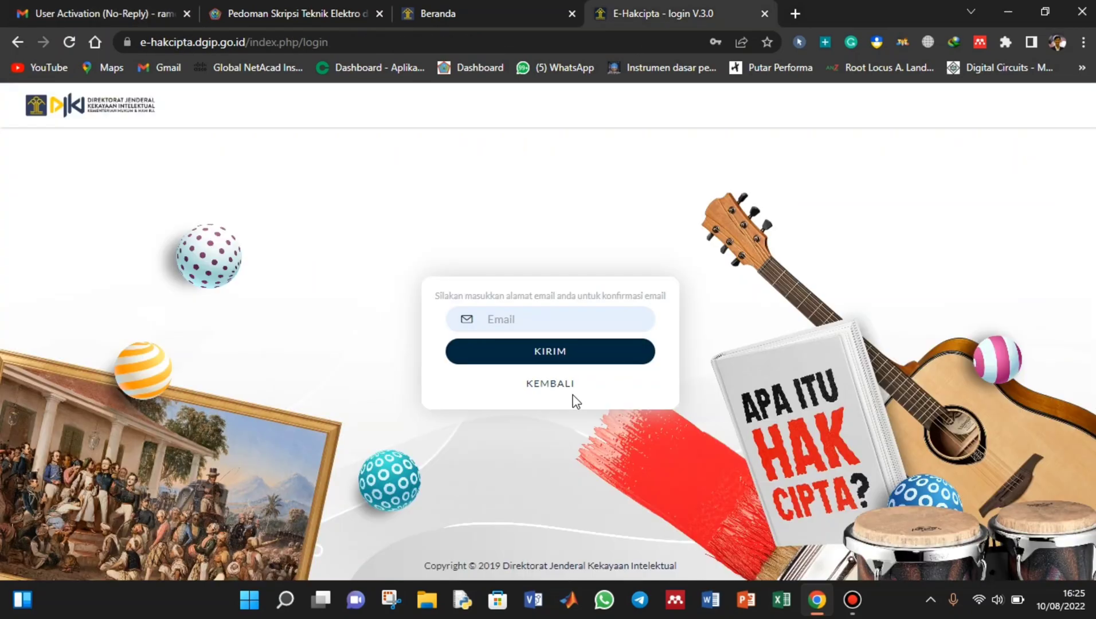
click(550, 386)
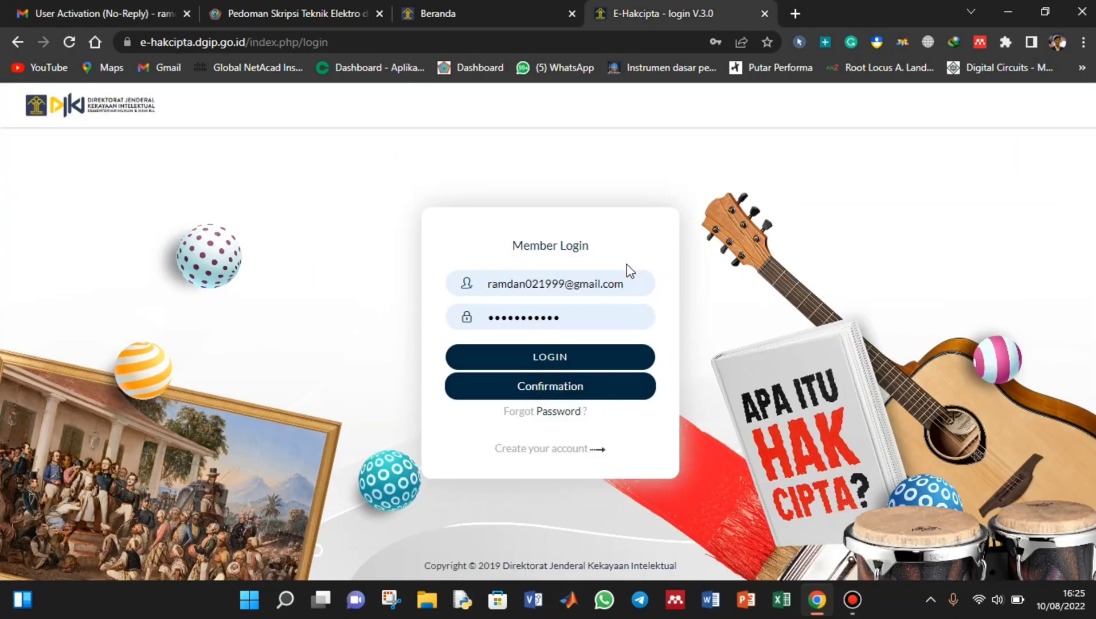
click(634, 285)
click(761, 288)
click(605, 317)
click(752, 289)
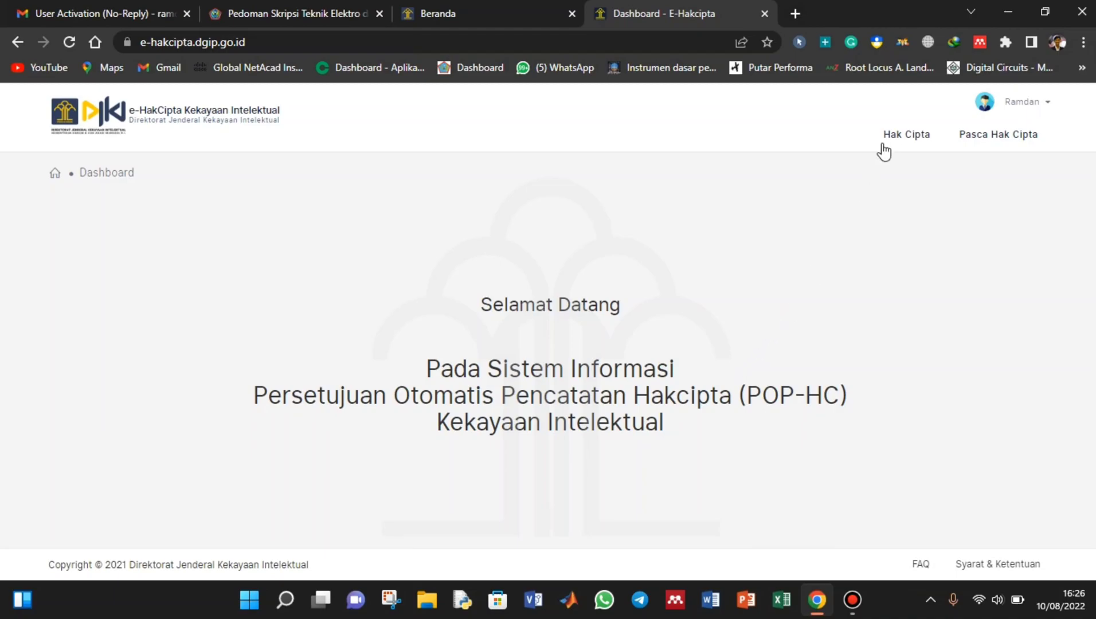
Start a new Hak Cipta application (Permohonan Baru).
mouse_move(901, 141)
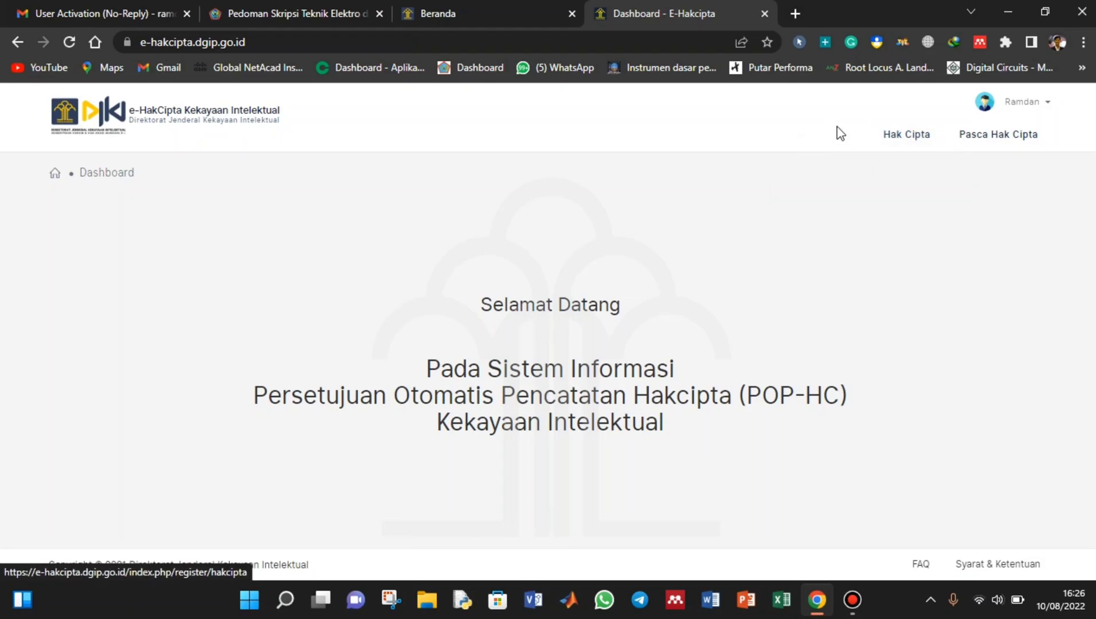
click(905, 138)
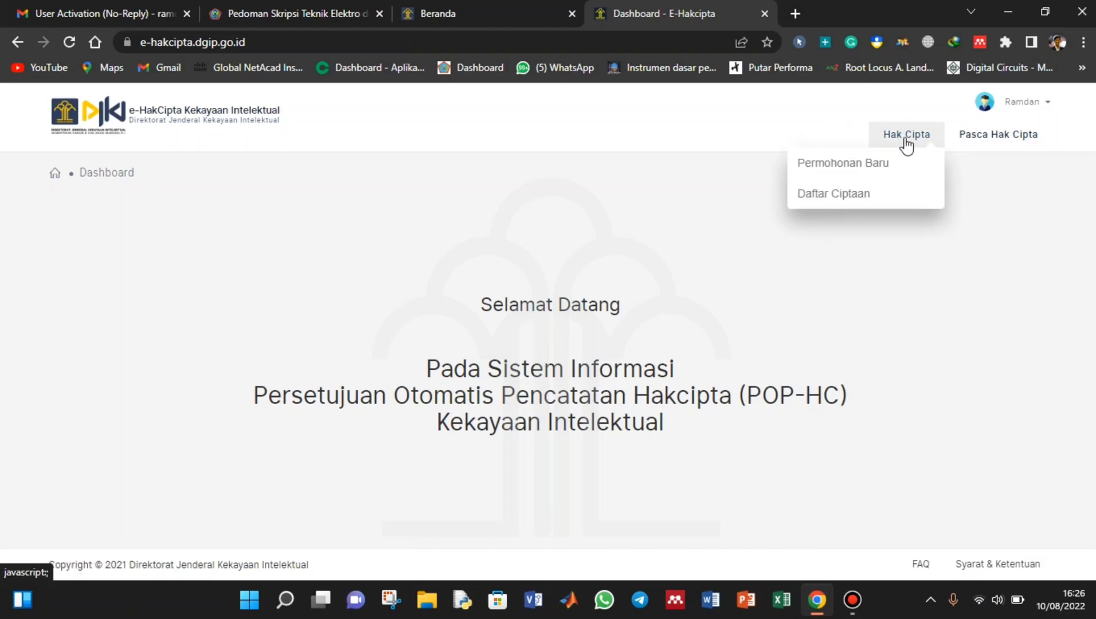
click(847, 165)
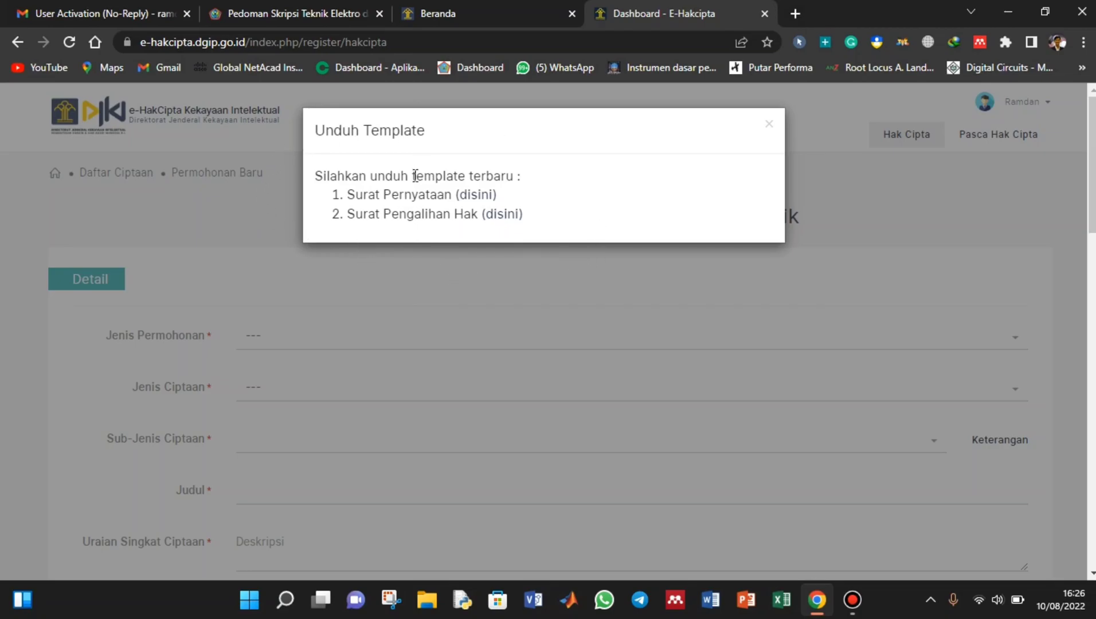
Download the Surat Pernyataan template as pernyataan_hak_cipta into the Documents folder, replacing the existing file.
click(477, 195)
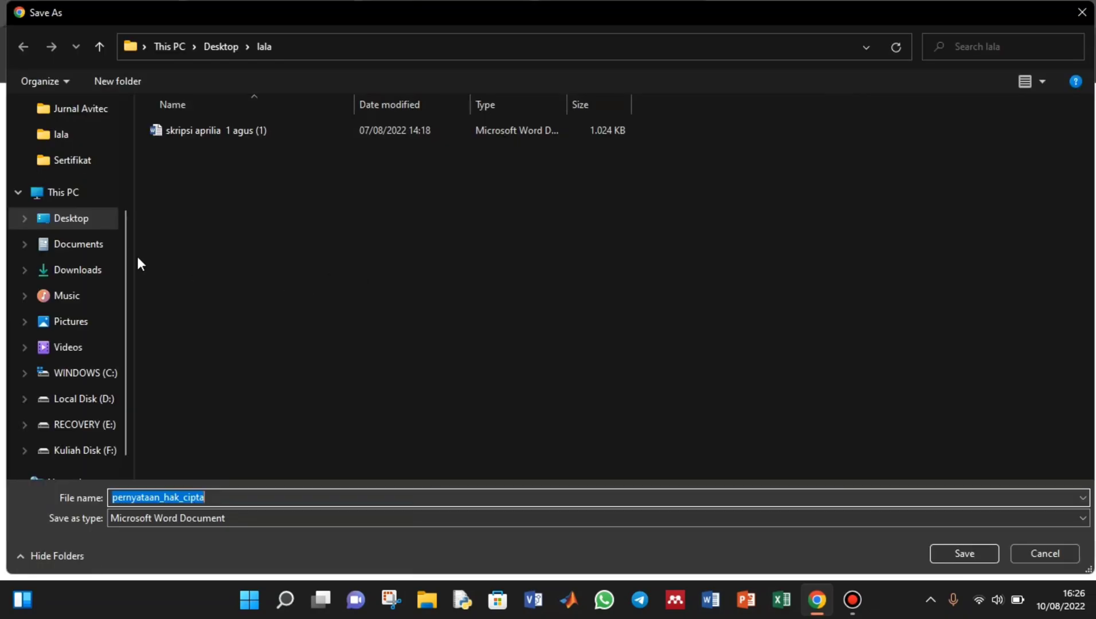
scroll(87, 243, up, 2)
click(86, 325)
click(99, 352)
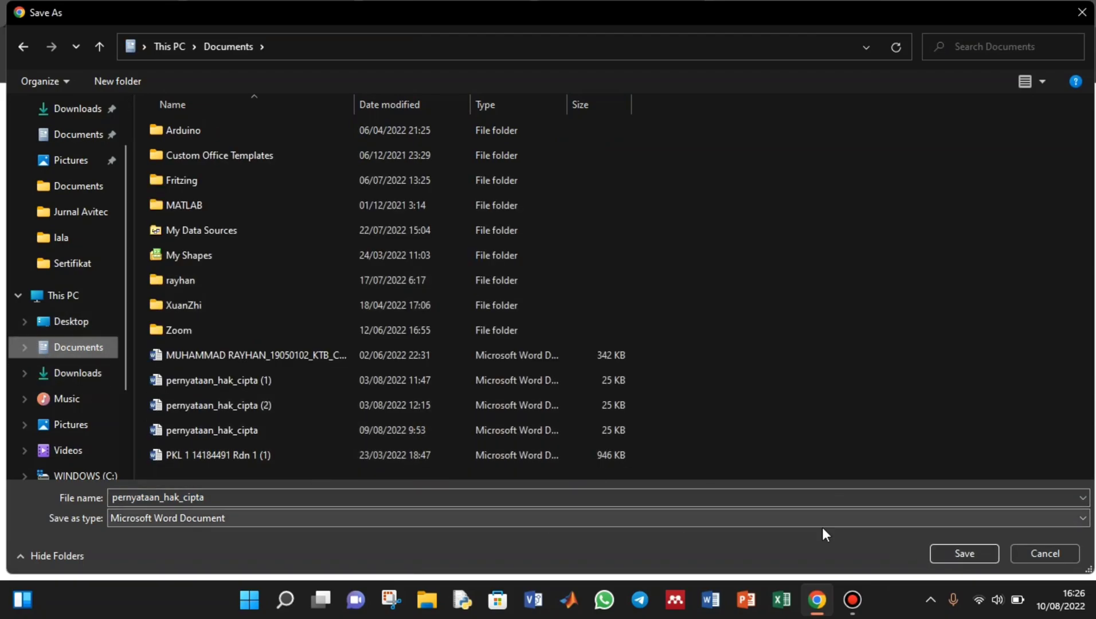
click(961, 558)
click(595, 303)
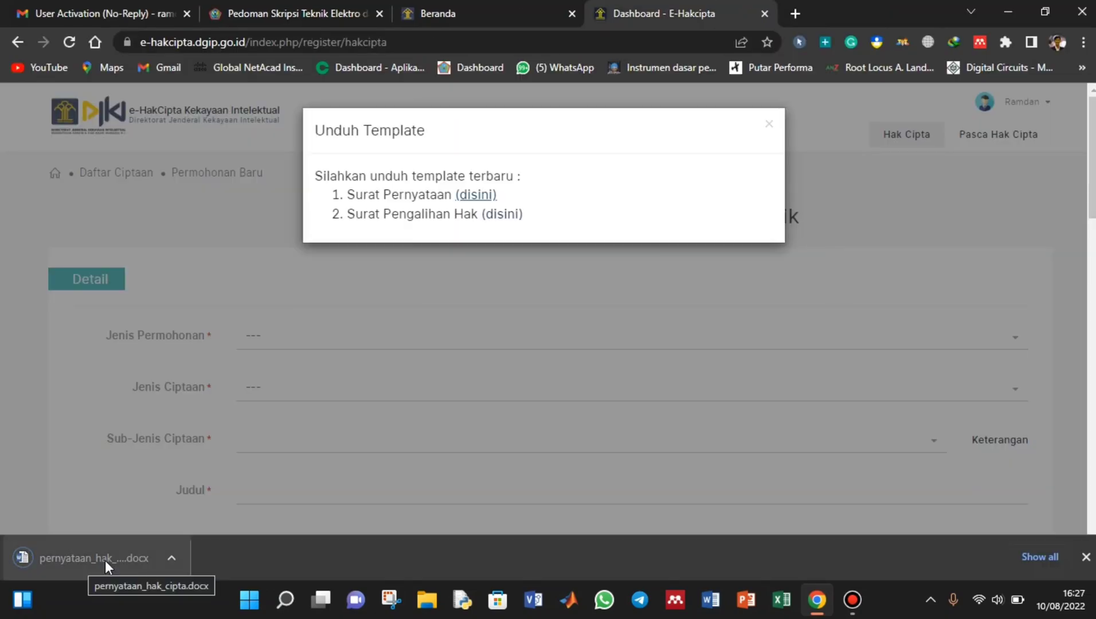
Open the downloaded pernyataan_hak_cipta document in Word and examine the copyright holder's name, citizenship and address fields.
click(105, 559)
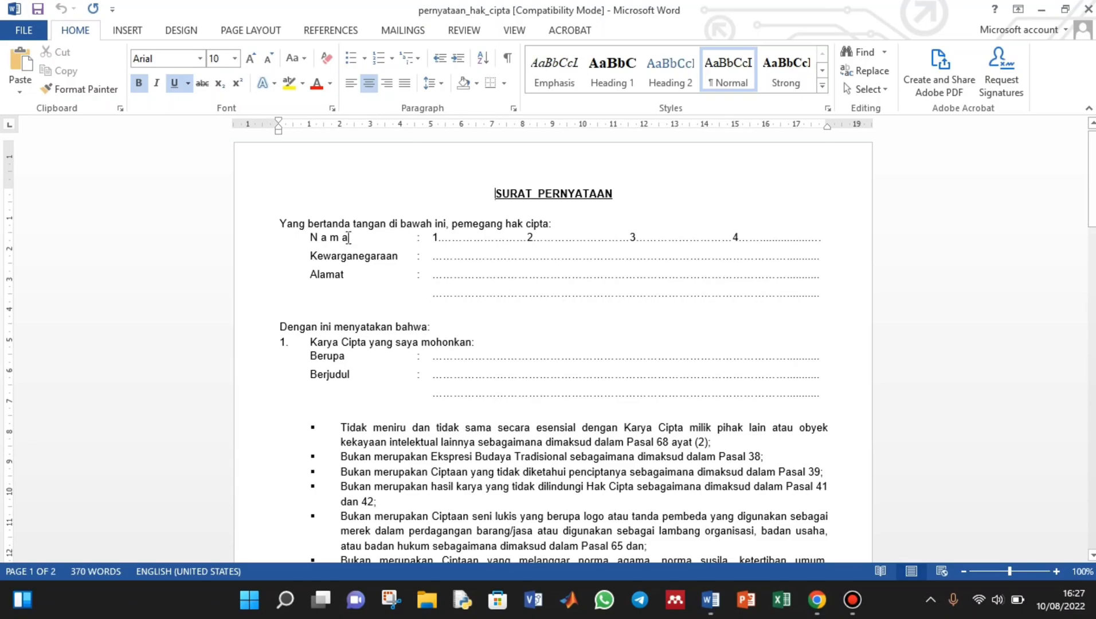
click(452, 237)
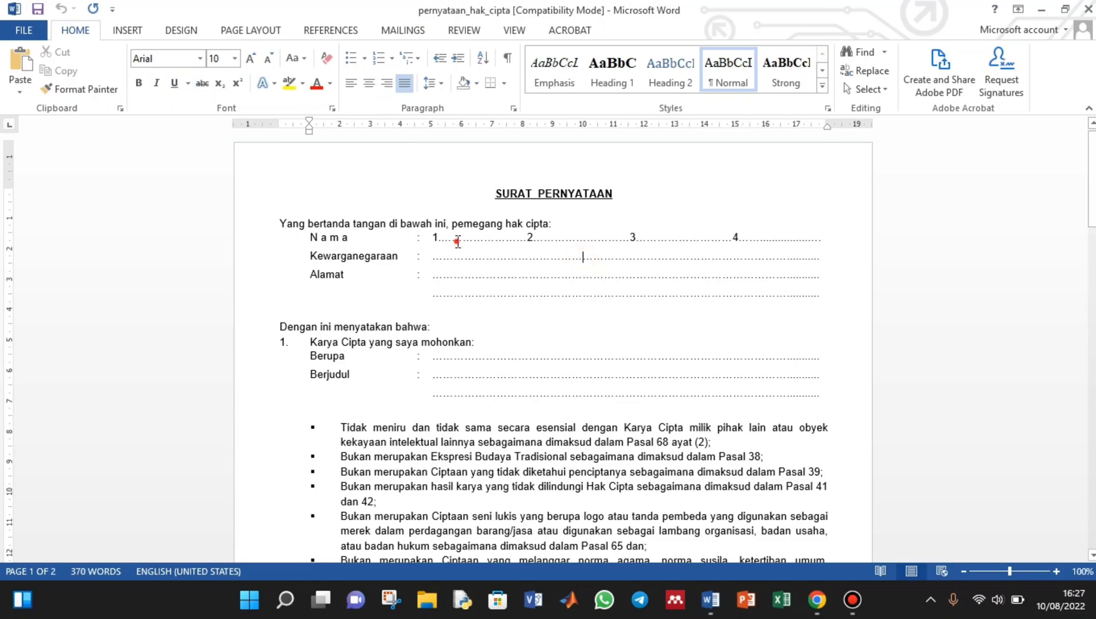
click(432, 259)
click(427, 279)
drag(787, 294, 821, 293)
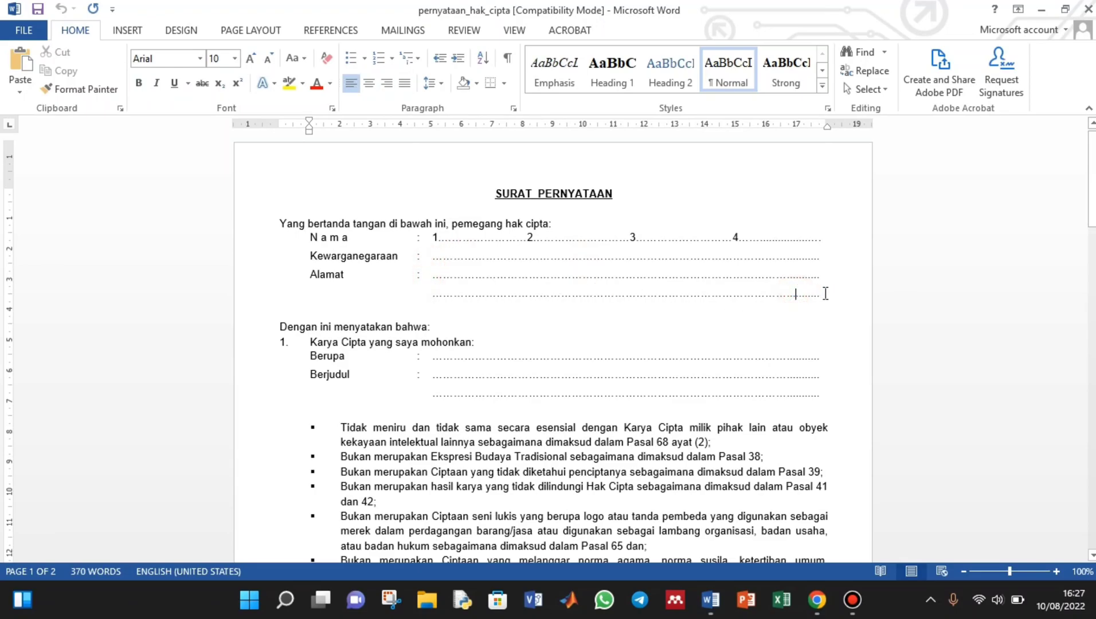
drag(584, 268, 388, 248)
click(548, 273)
click(823, 294)
drag(823, 293, 262, 254)
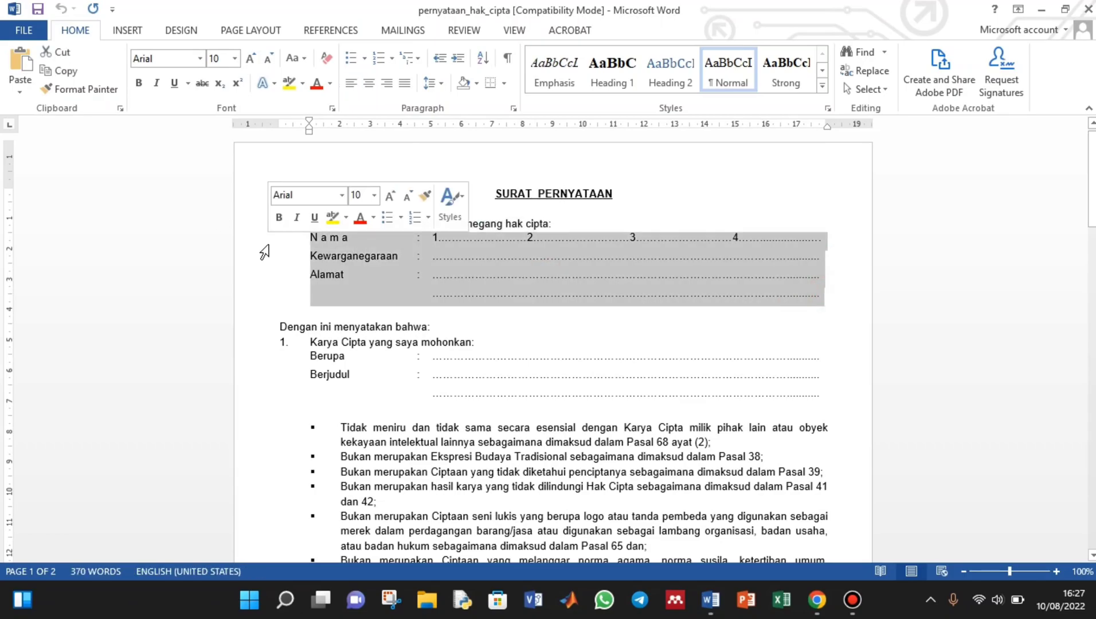
click(827, 296)
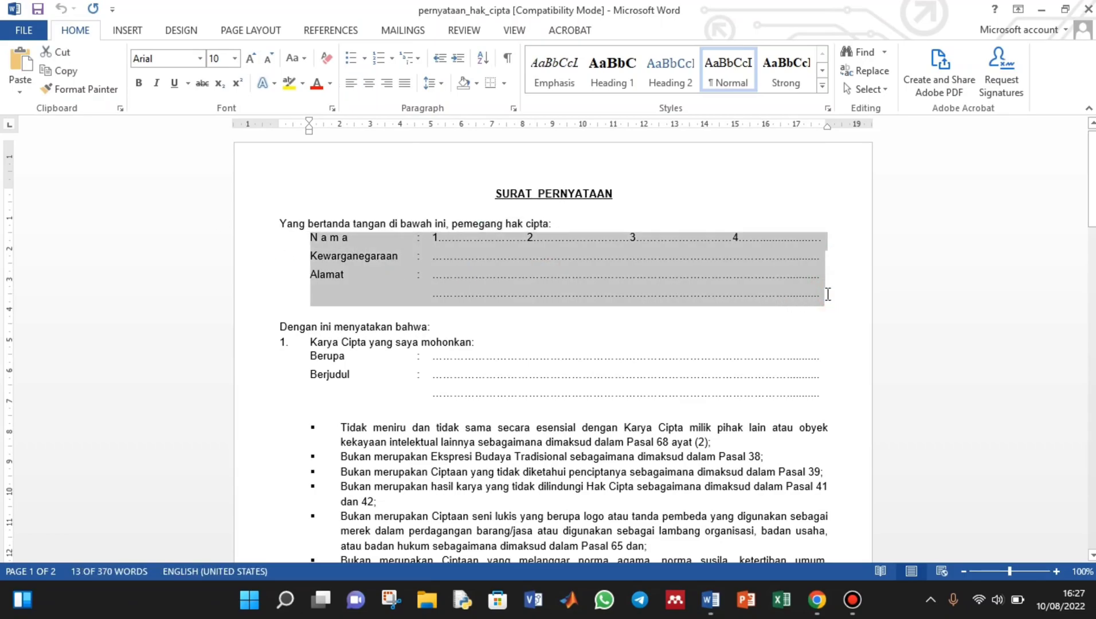
Paste two copies of the Nama, Kewarganegaraan and Alamat block beneath the original and remove the surplus blank line.
key(Return)
key(BackSpace)
key(ctrl+v)
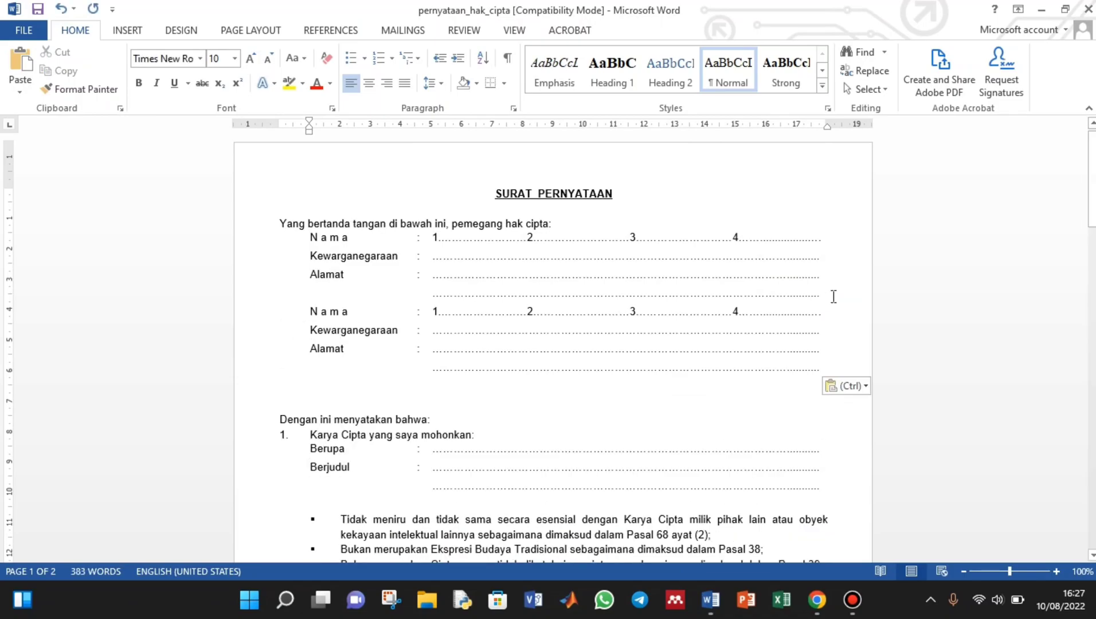
key(ctrl+v)
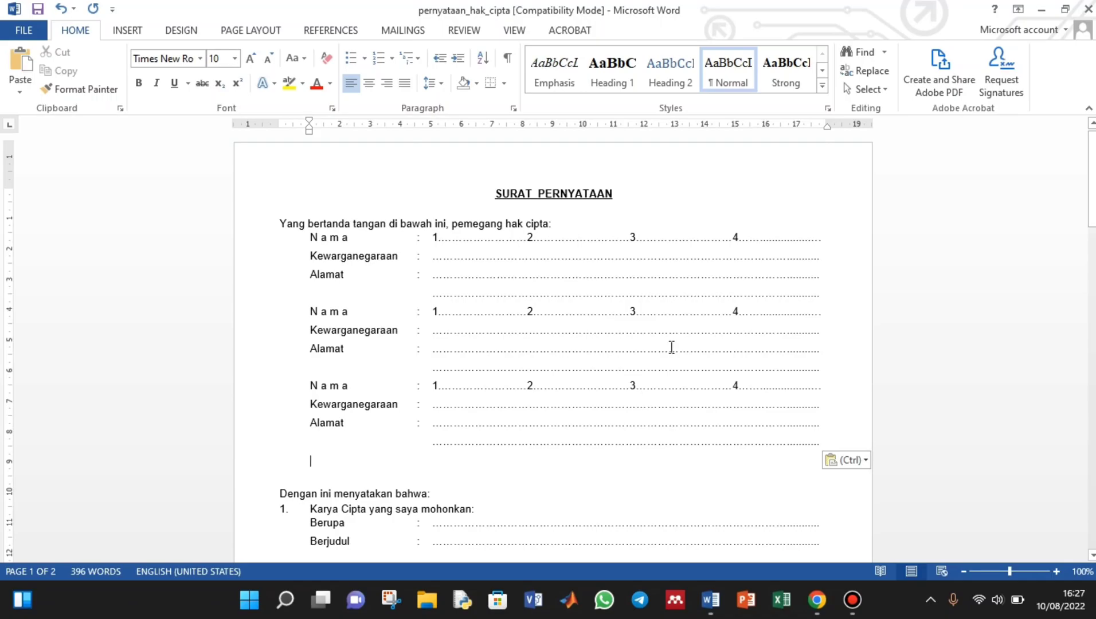
key(BackSpace)
Delete the inline numbers 1 to 4 from the dotted Nama lines of the copyright holder blocks.
double_click(530, 311)
key(Delete)
double_click(626, 313)
key(Delete)
click(725, 311)
key(BackSpace)
double_click(435, 311)
key(Delete)
double_click(436, 386)
key(Delete)
double_click(525, 387)
key(Delete)
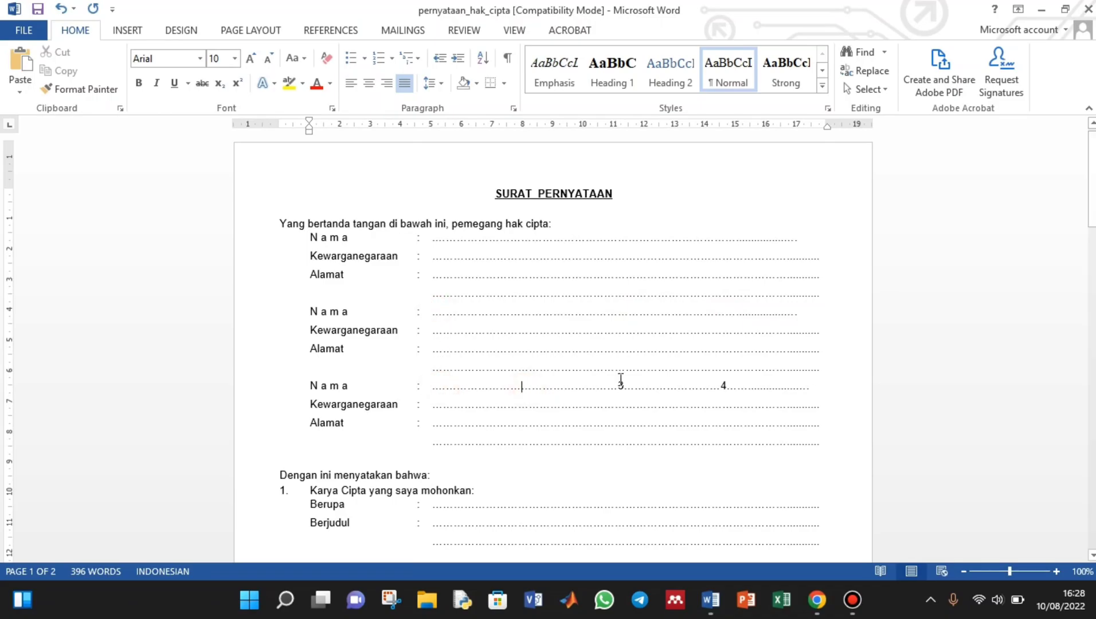
double_click(626, 385)
key(Delete)
double_click(719, 387)
key(Delete)
Number the first block's Nama line as list item 1. and reduce its indent so Nama lines up with the labels below.
click(310, 237)
text(1.)
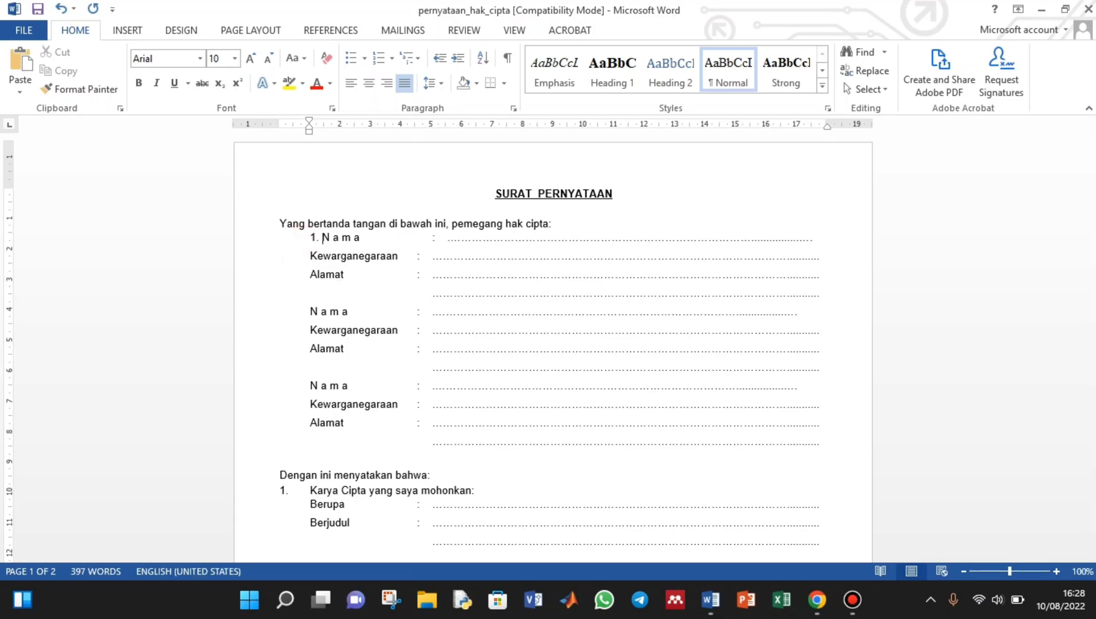
click(376, 59)
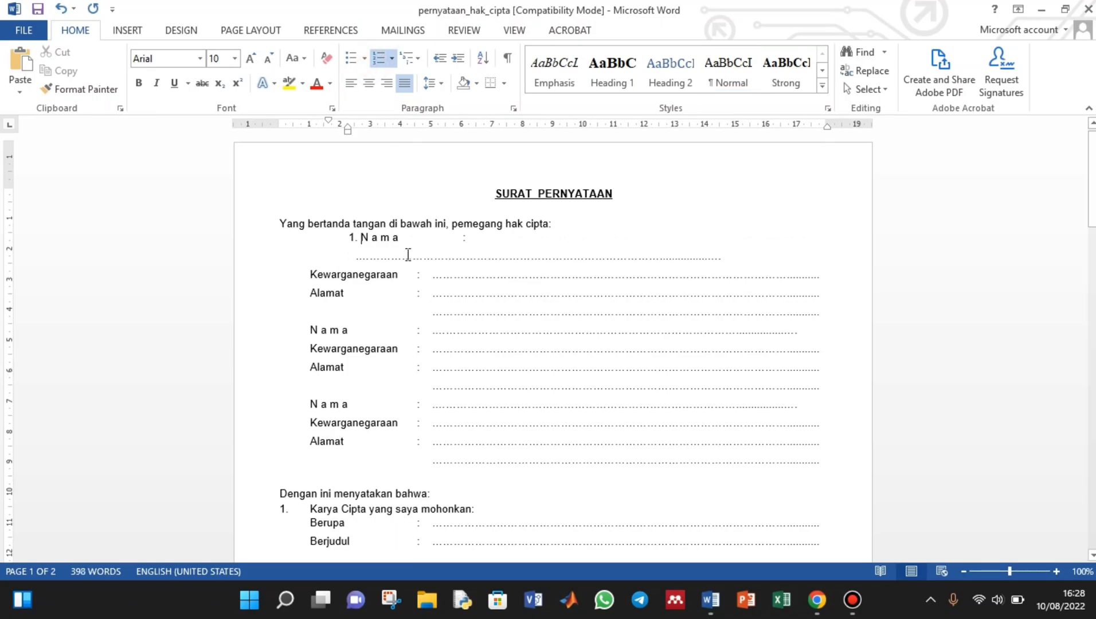
mouse_move(345, 136)
mouse_down()
mouse_move(283, 149)
mouse_move(300, 151)
mouse_move(293, 129)
mouse_up()
scroll(423, 325, down, 2)
scroll(423, 325, up, 2)
Number the second and third Nama lines 2. and 3. with matching indents, and insert a blank line above the holder list.
click(311, 311)
text(2.)
click(376, 56)
click(307, 237)
click(310, 386)
text(3.)
drag(346, 133, 283, 147)
click(581, 219)
key(Return)
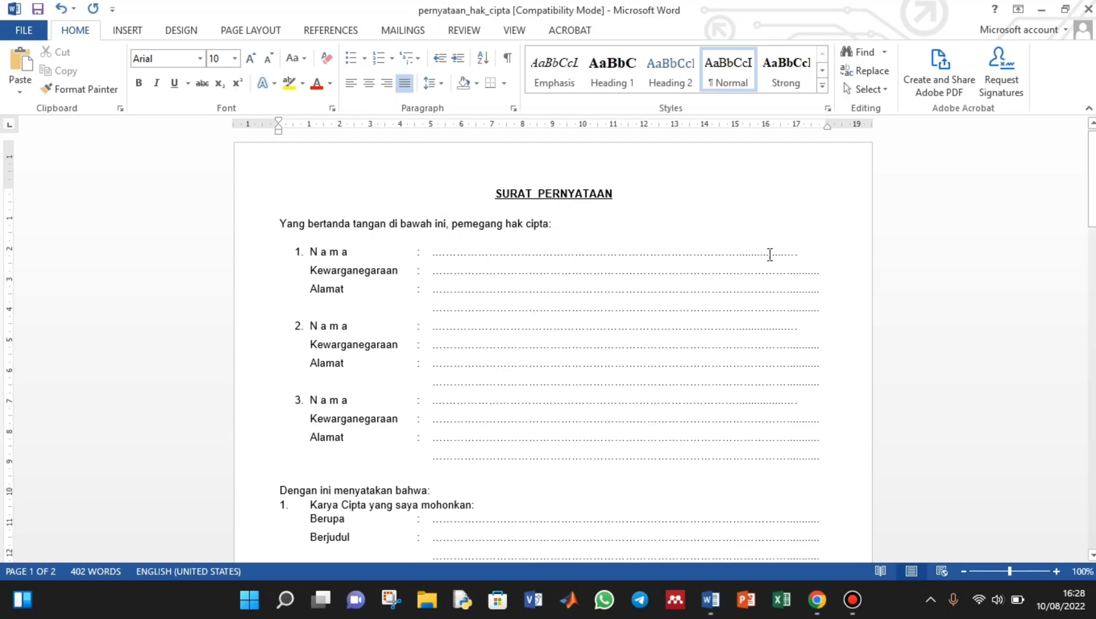
Examine the Nama, Kewarganegaraan and Alamat lines to be completed for each of the three copyright holders.
drag(808, 256, 433, 256)
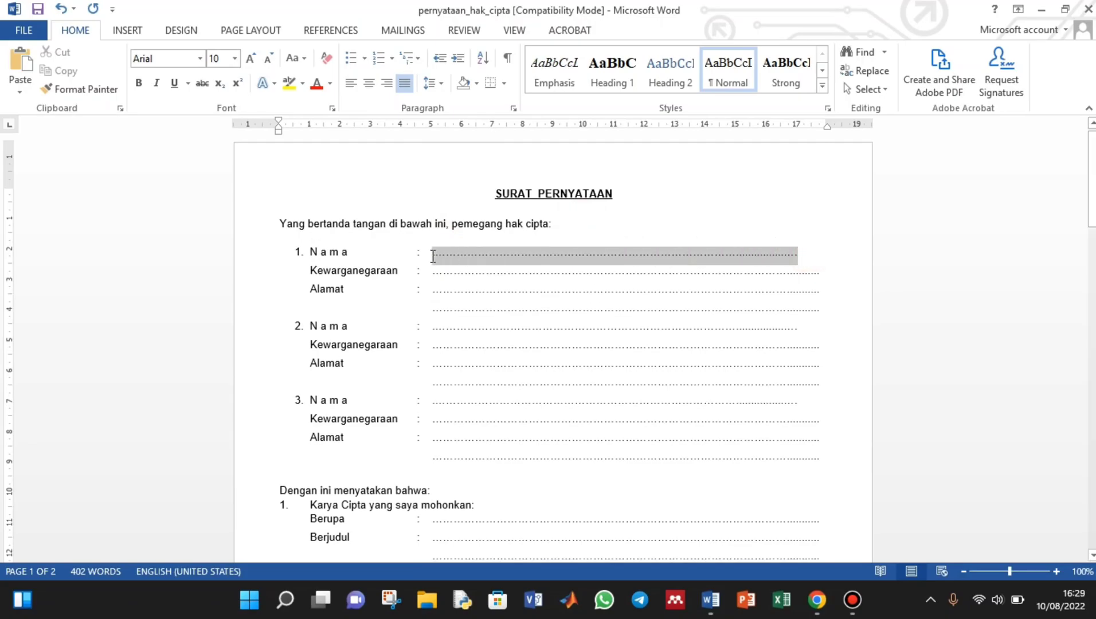
click(799, 253)
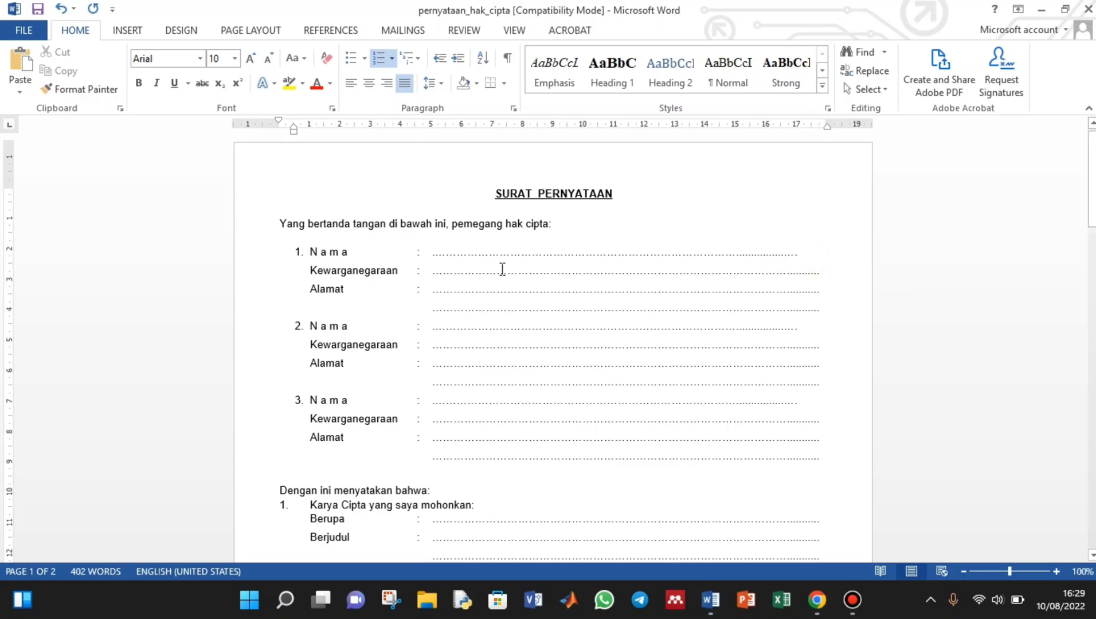
drag(435, 252, 748, 285)
click(435, 274)
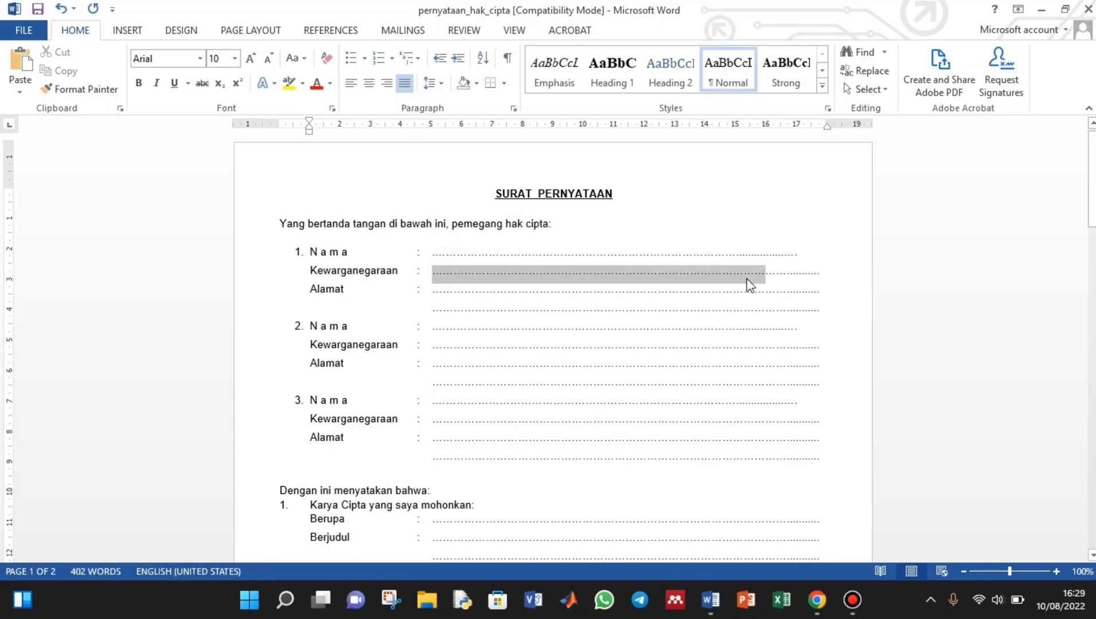
click(425, 292)
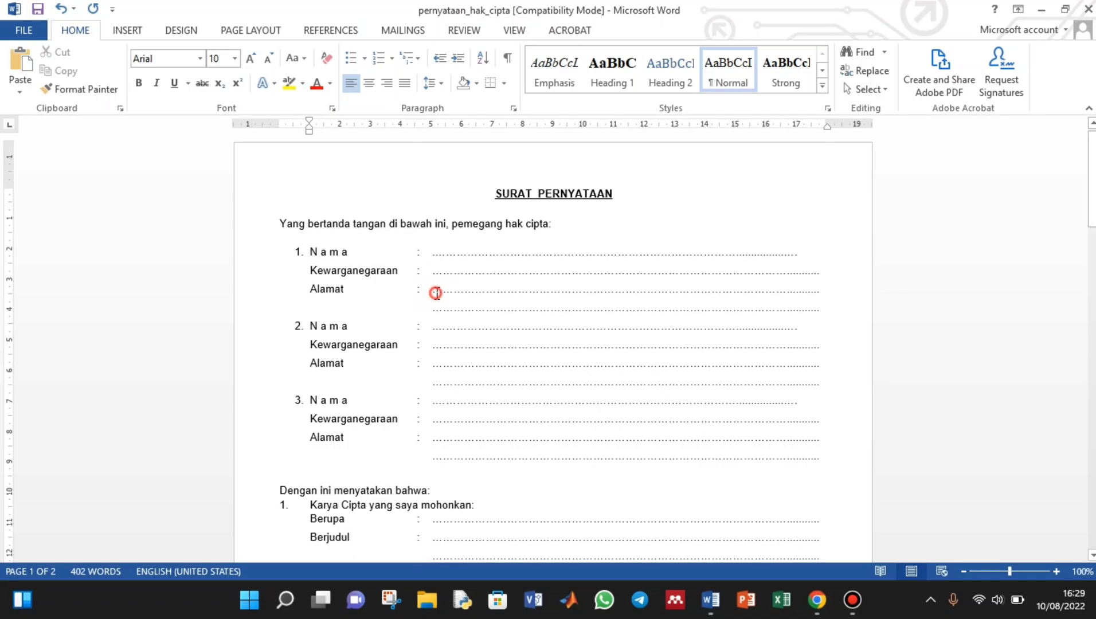
drag(435, 292, 812, 292)
click(430, 326)
drag(437, 327, 811, 333)
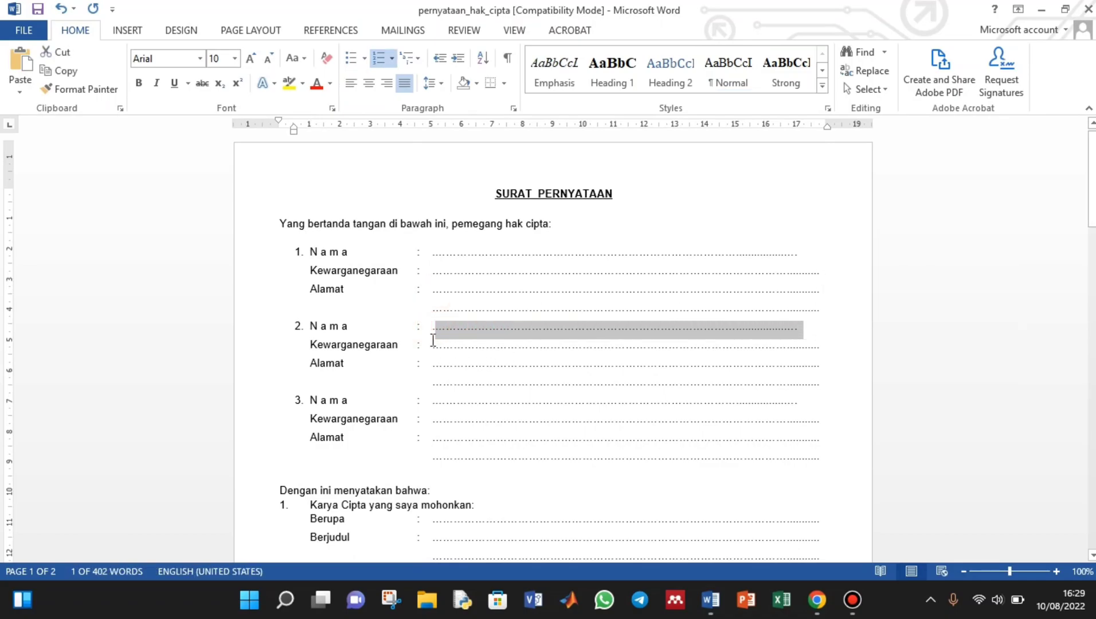
click(802, 329)
drag(805, 327, 433, 334)
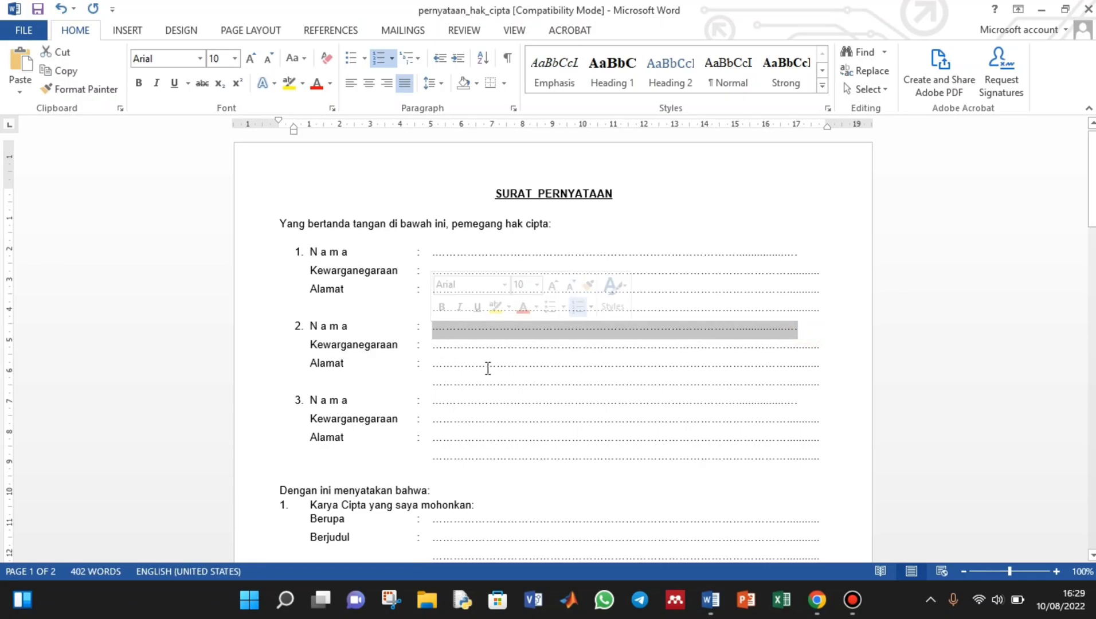
click(485, 364)
click(802, 404)
drag(682, 406, 428, 405)
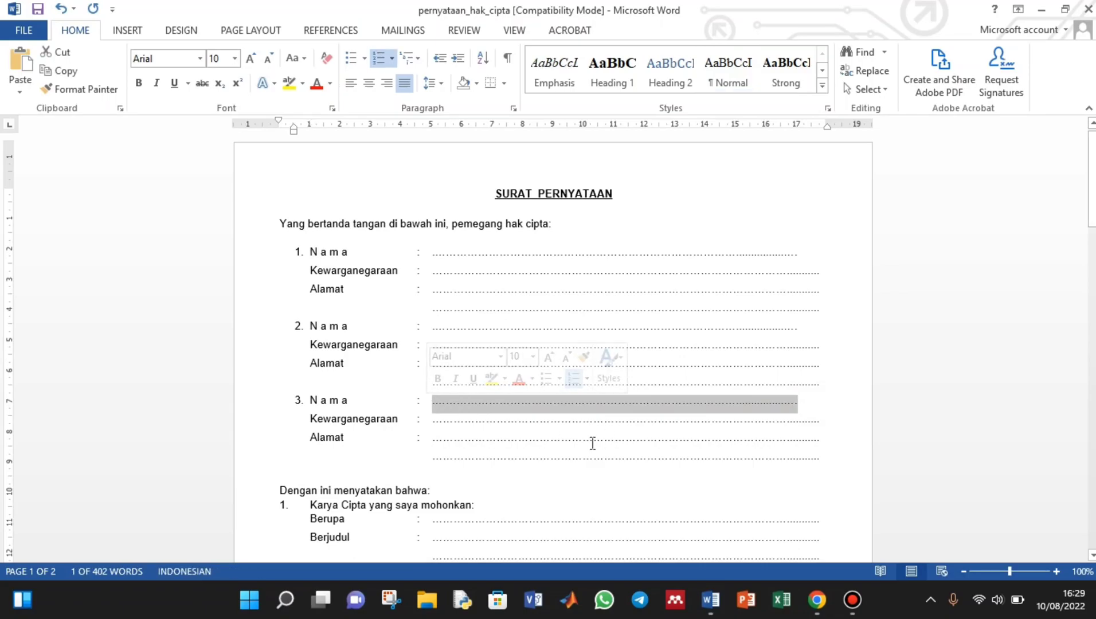
scroll(580, 444, down, 1)
drag(425, 306, 441, 309)
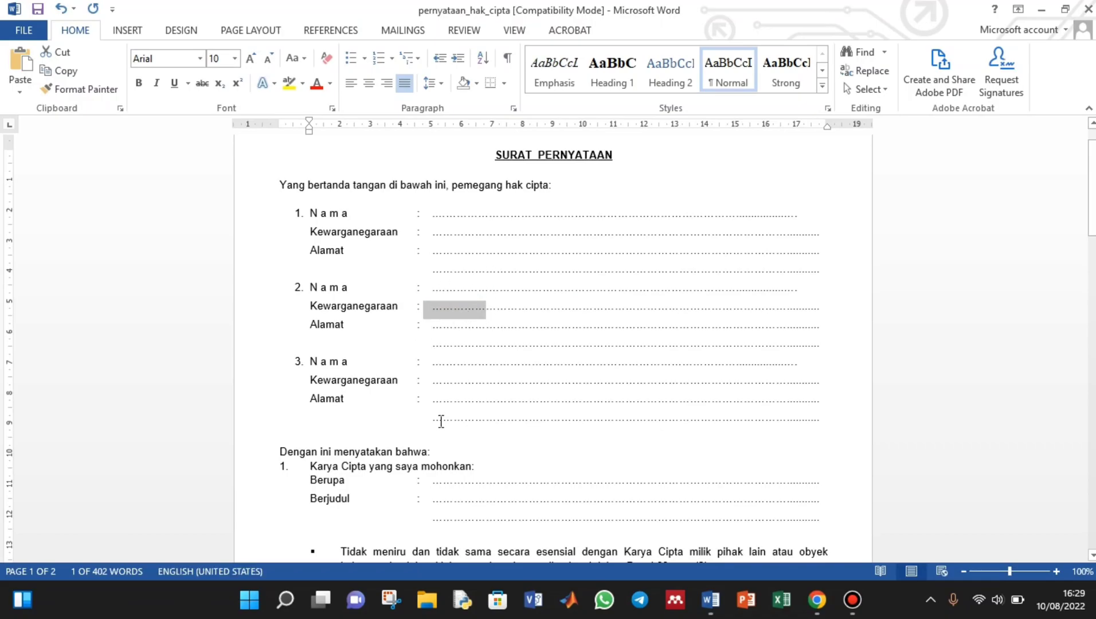
click(460, 331)
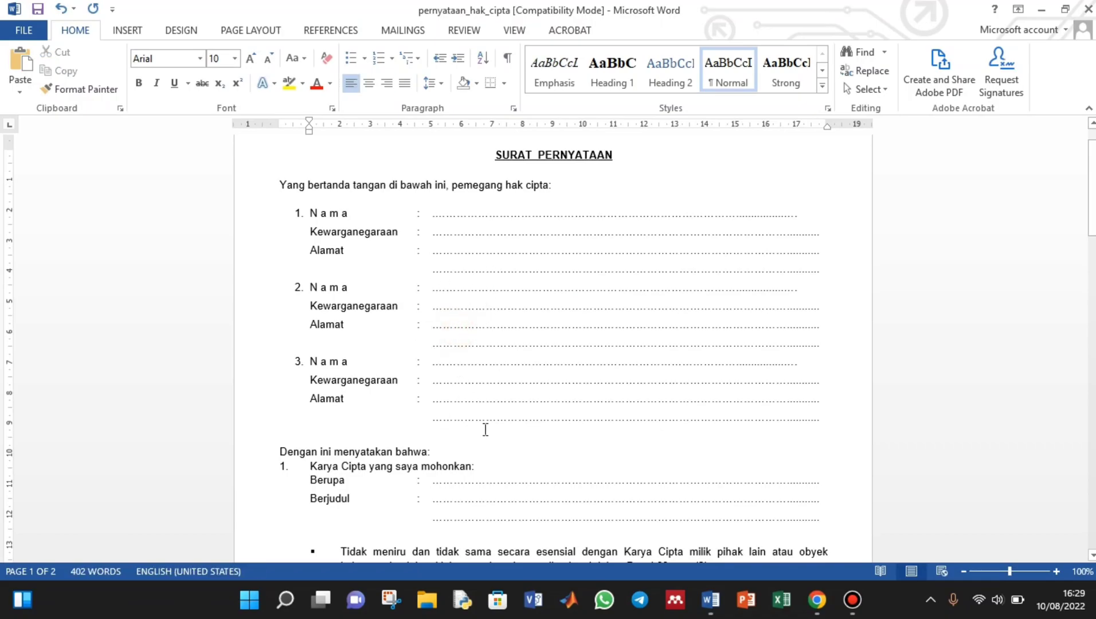
Enter "karya tulis (skripsi)" in the Berupa field of the requested work.
scroll(485, 429, down, 2)
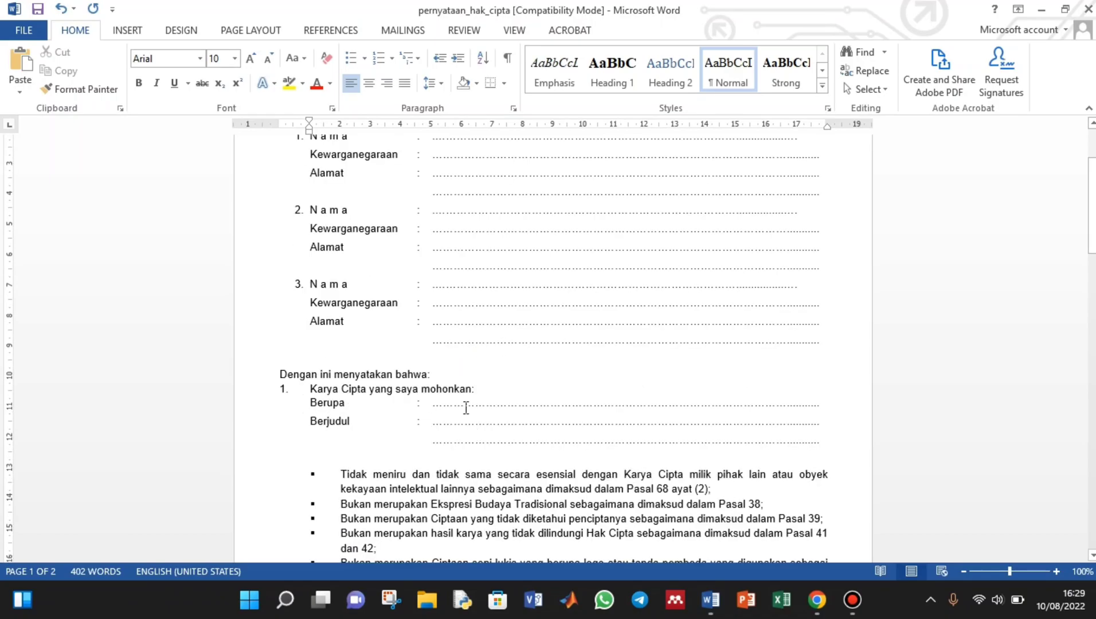
mouse_move(430, 408)
mouse_down()
mouse_move(822, 407)
mouse_move(427, 407)
mouse_up()
click(536, 408)
click(427, 406)
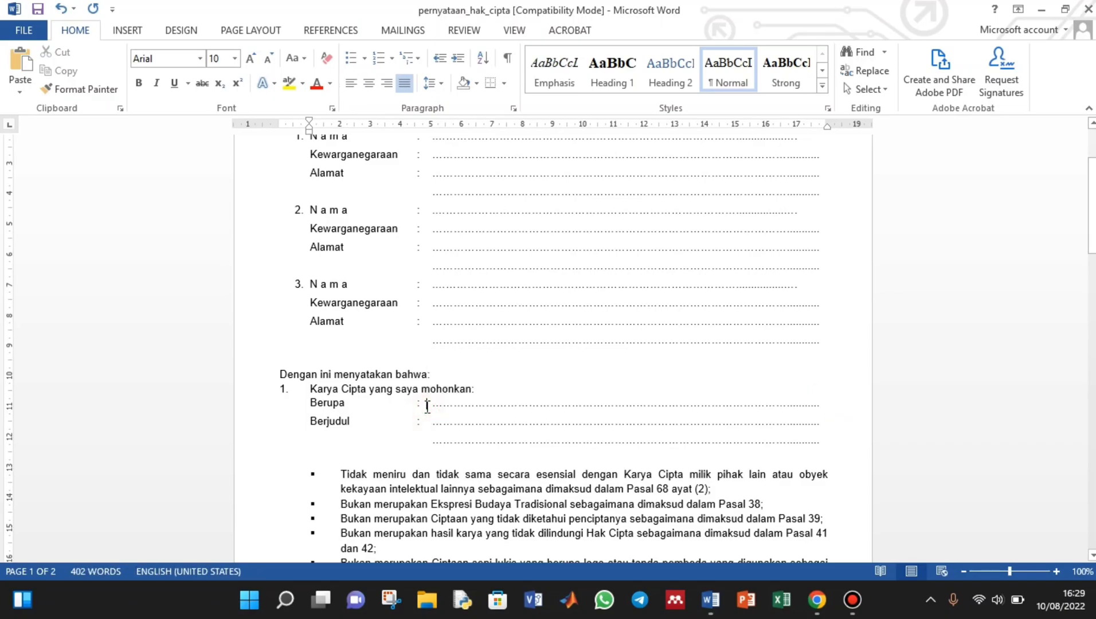
click(435, 404)
text(karya)
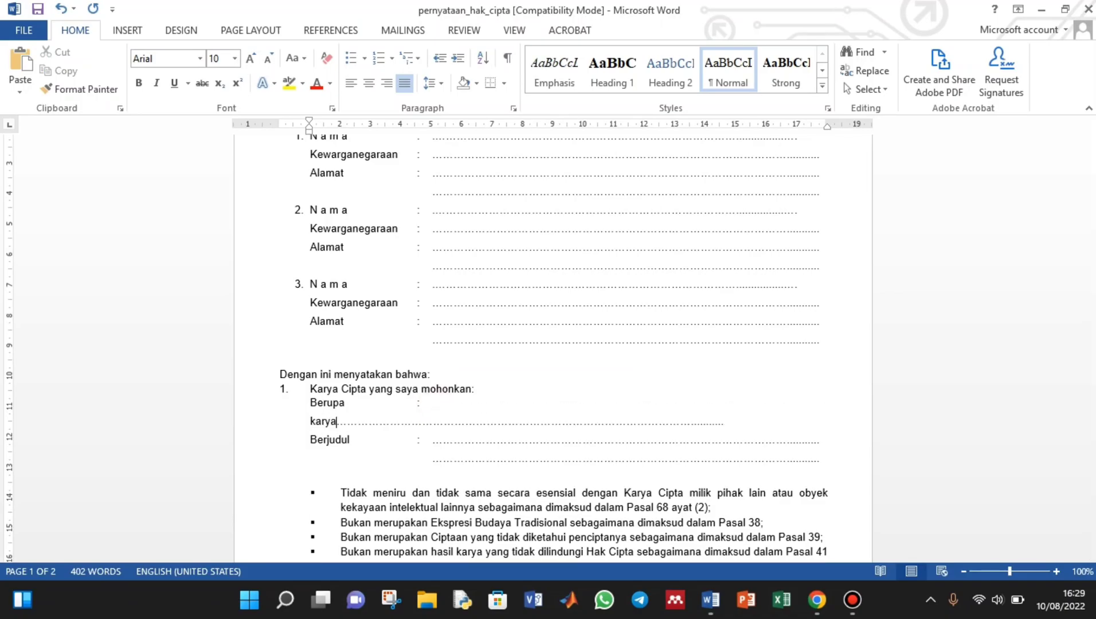
text( tulis )
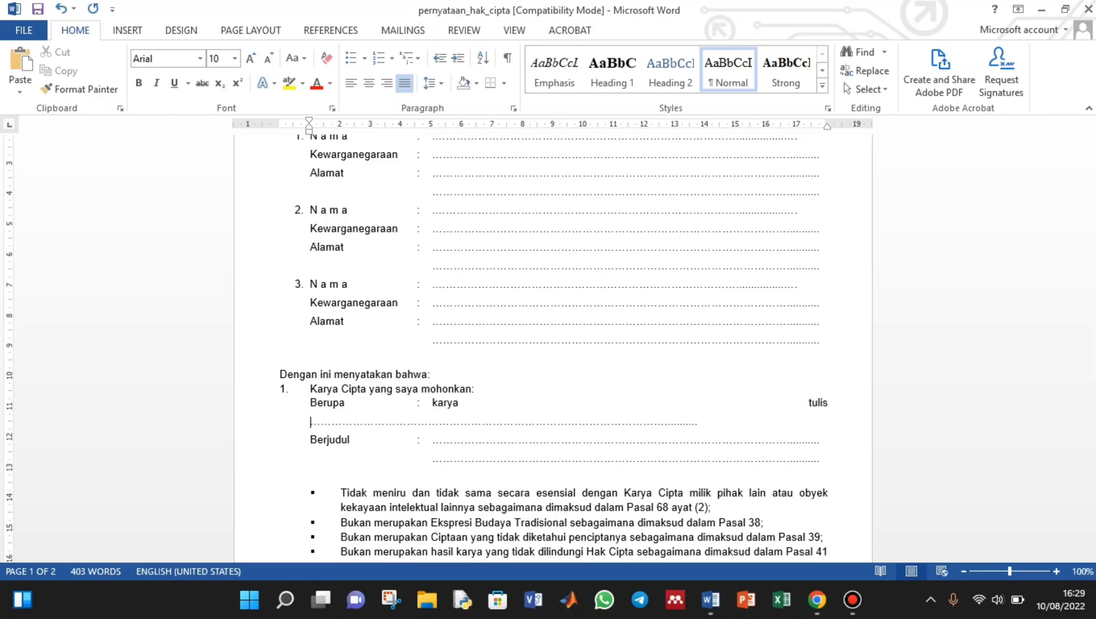
text((skrip)
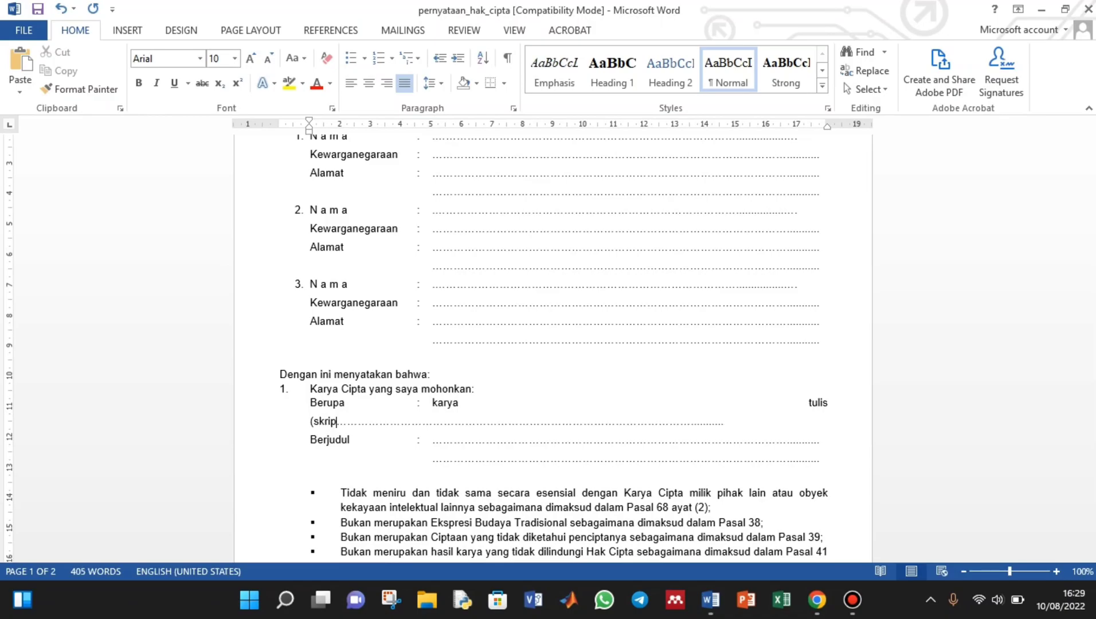
text(si))
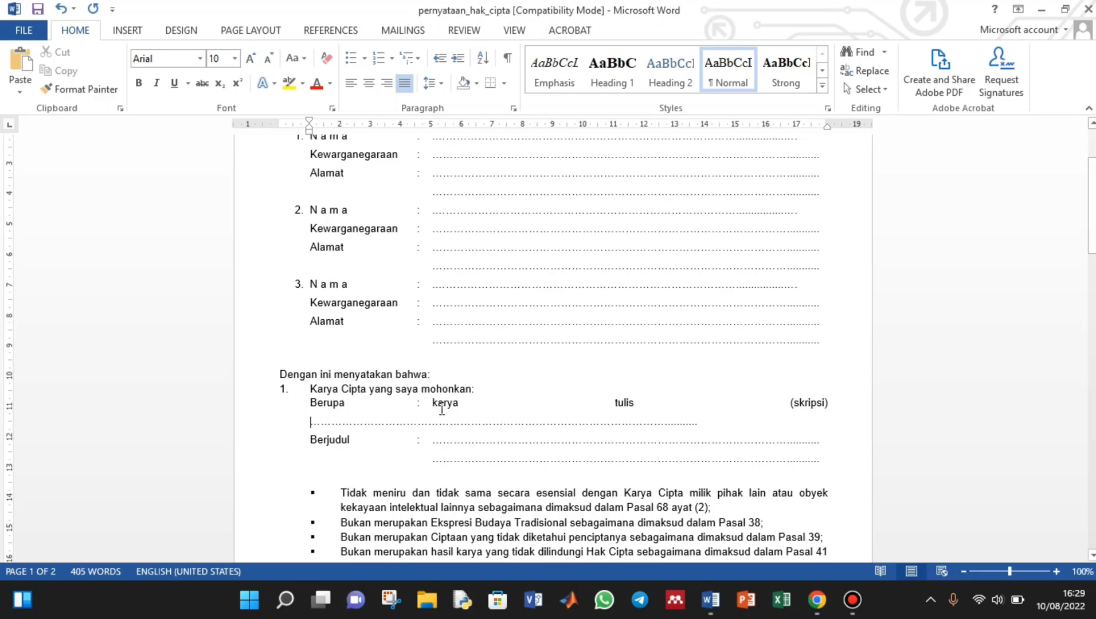
Remove the leftover dotted filler after "karya tulis (skripsi)" so the entry fits on the Berupa line.
key(BackSpace)
key(BackSpace)
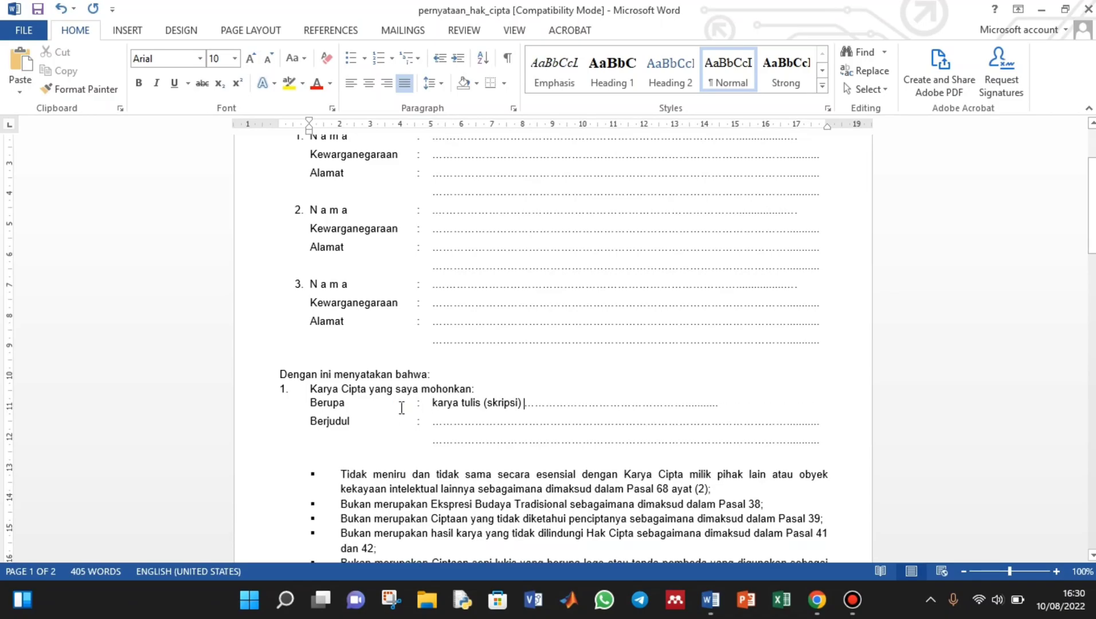
key(Delete)
key(Delete)
key(Delete)
key(Delete)
key(Delete)
key(Delete)
key(Delete)
key(Delete)
key(Delete)
key(Delete)
key(Delete)
key(Delete)
key(Delete)
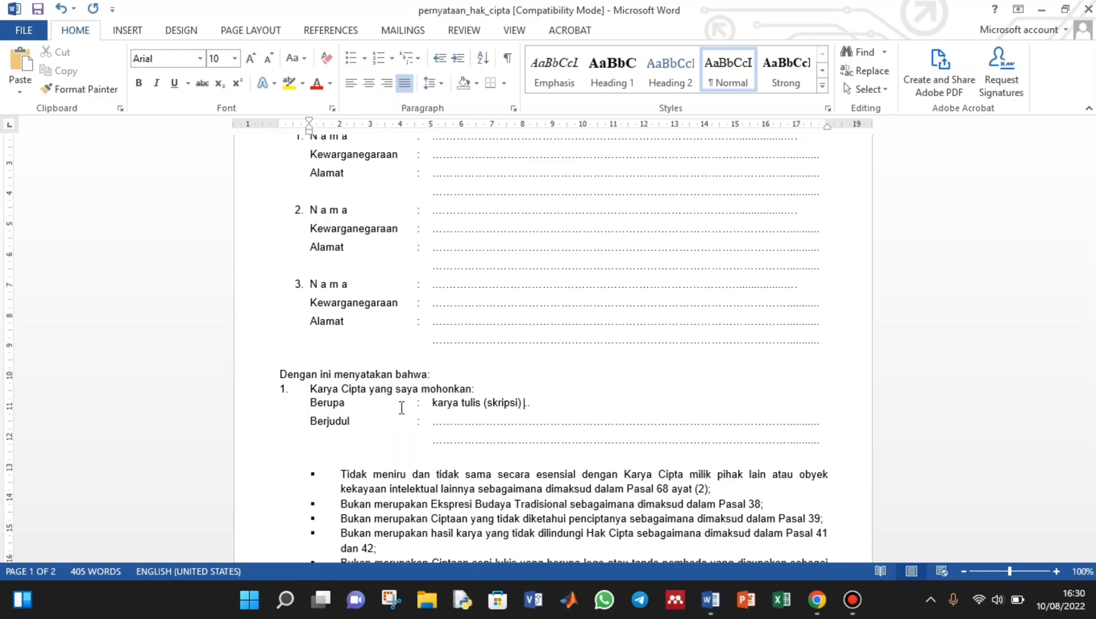
Examine the Berjudul lines, the signature area on page 2 and its footnote about signing over the materai.
drag(433, 424, 619, 440)
click(618, 432)
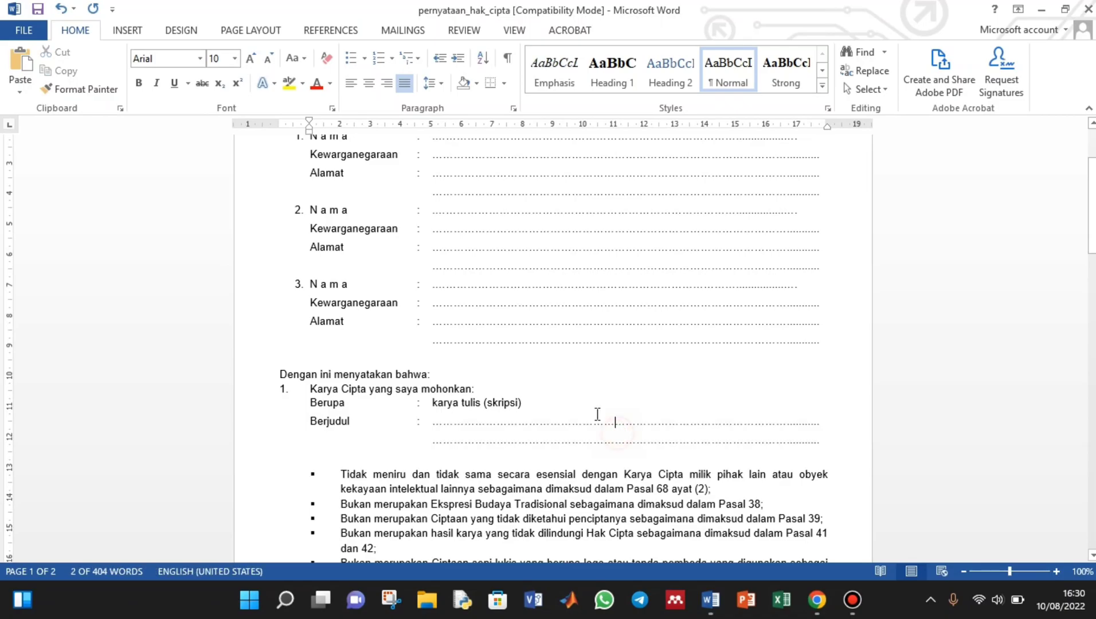
scroll(597, 413, down, 5)
scroll(598, 424, down, 10)
scroll(598, 426, down, 12)
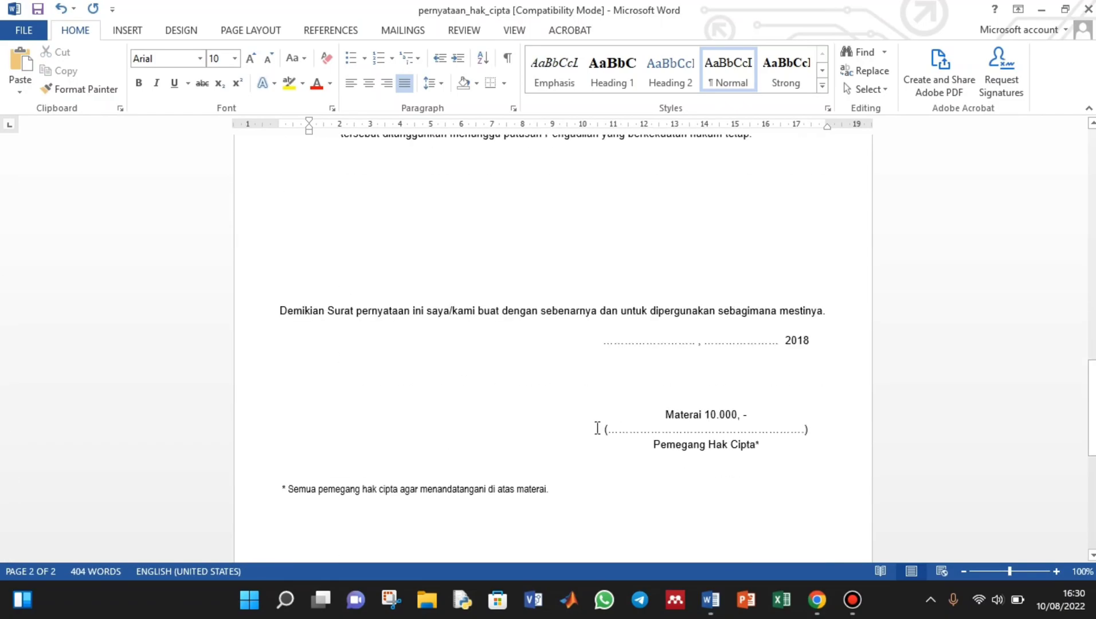
scroll(599, 424, up, 2)
scroll(673, 435, down, 3)
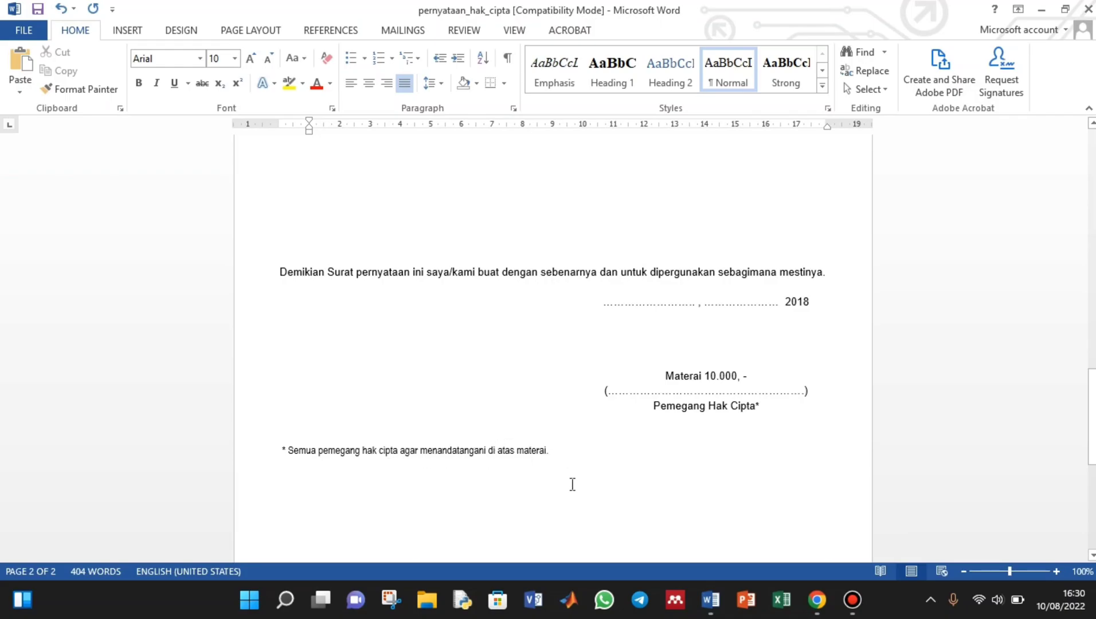
click(559, 445)
click(280, 440)
click(769, 410)
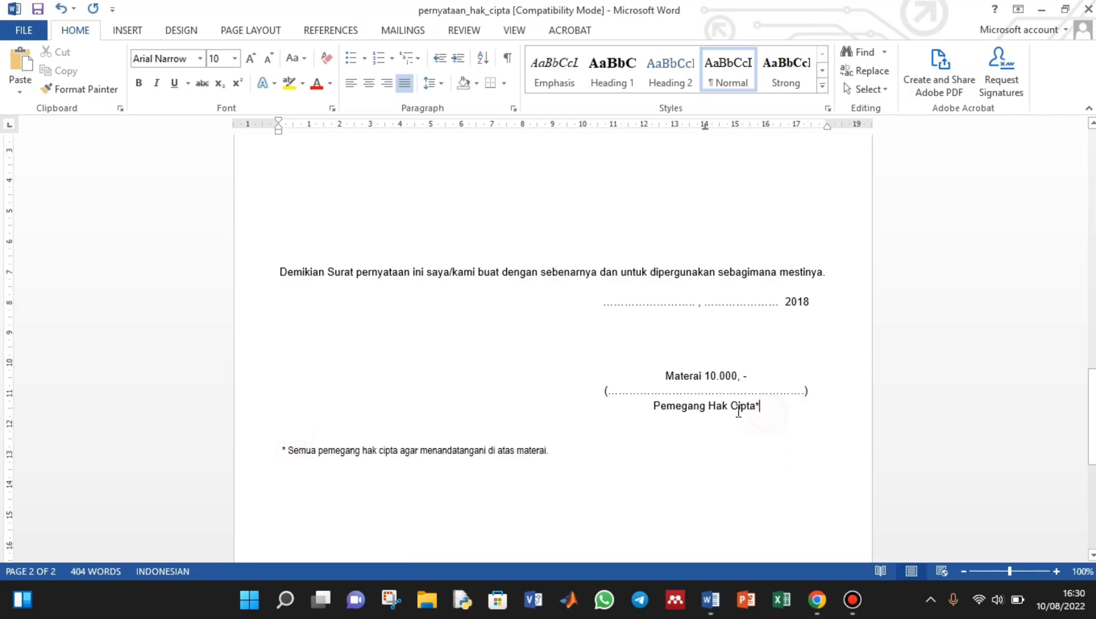
Replace the dotted signatory line above Pemegang Hak Cipta with the student's name, Dospem1 and dospem2, separated by commas.
mouse_move(804, 390)
mouse_down()
mouse_move(581, 381)
mouse_move(603, 390)
mouse_up()
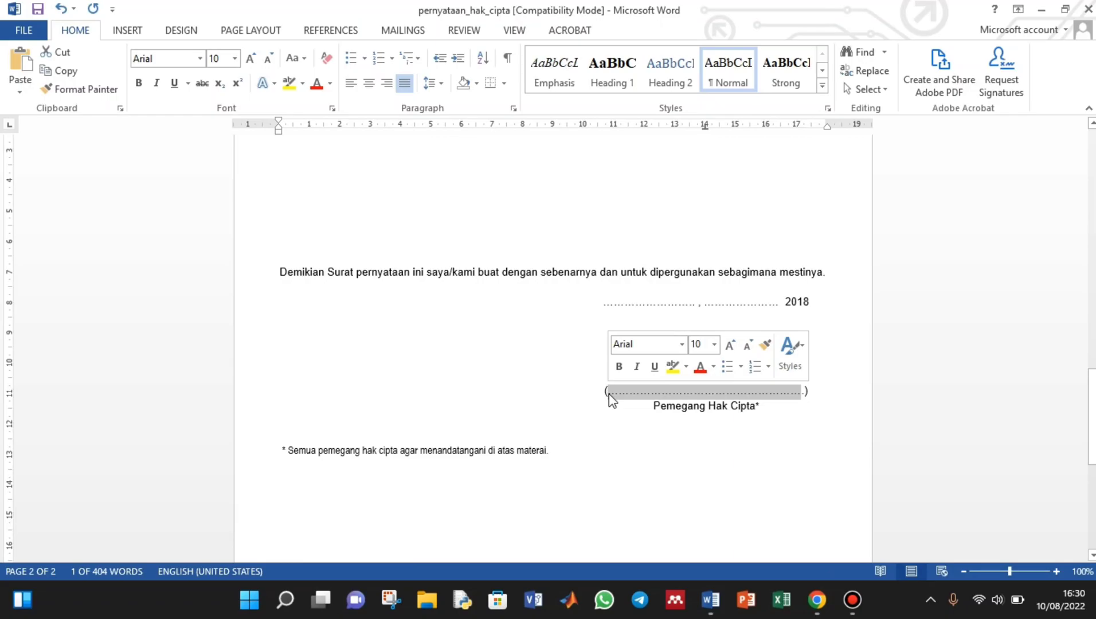
text(Ramdan.)
key(BackSpace)
text(, )
text(Dose)
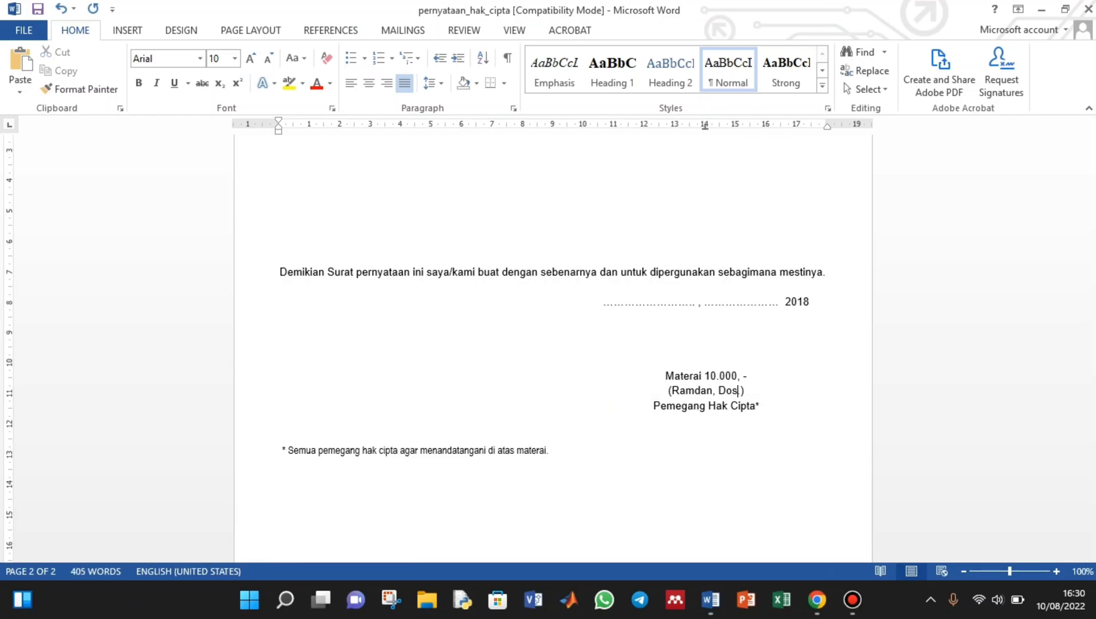
key(BackSpace)
key(BackSpace)
key(BackSpace)
text(spem)
text(.)
key(BackSpace)
text(1)
key(BackSpace)
key(BackSpace)
text(, dospem)
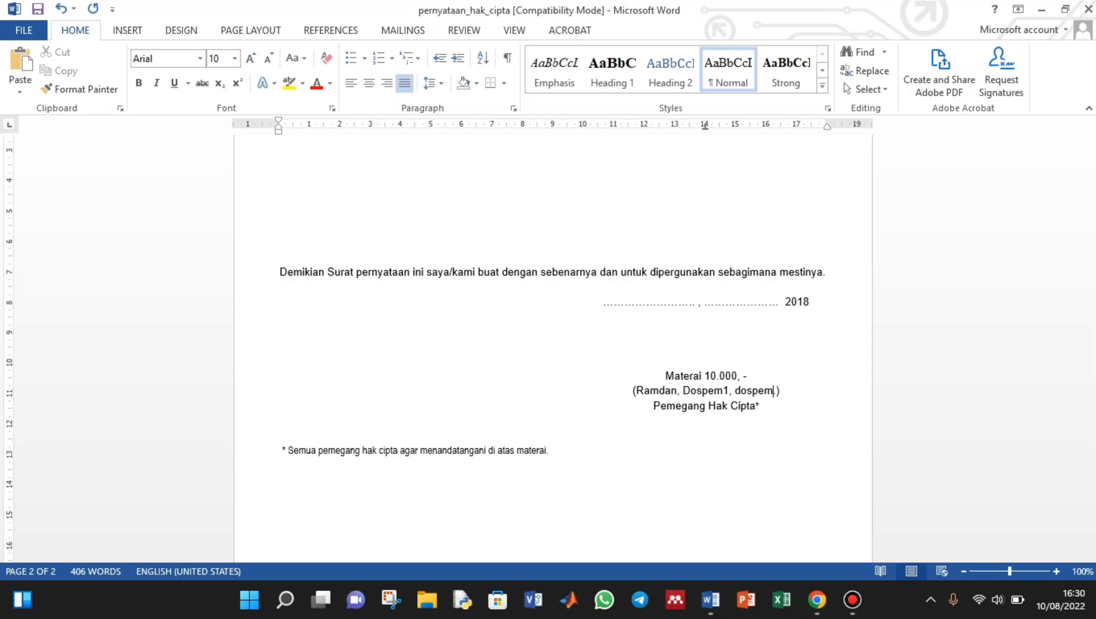
text(2)
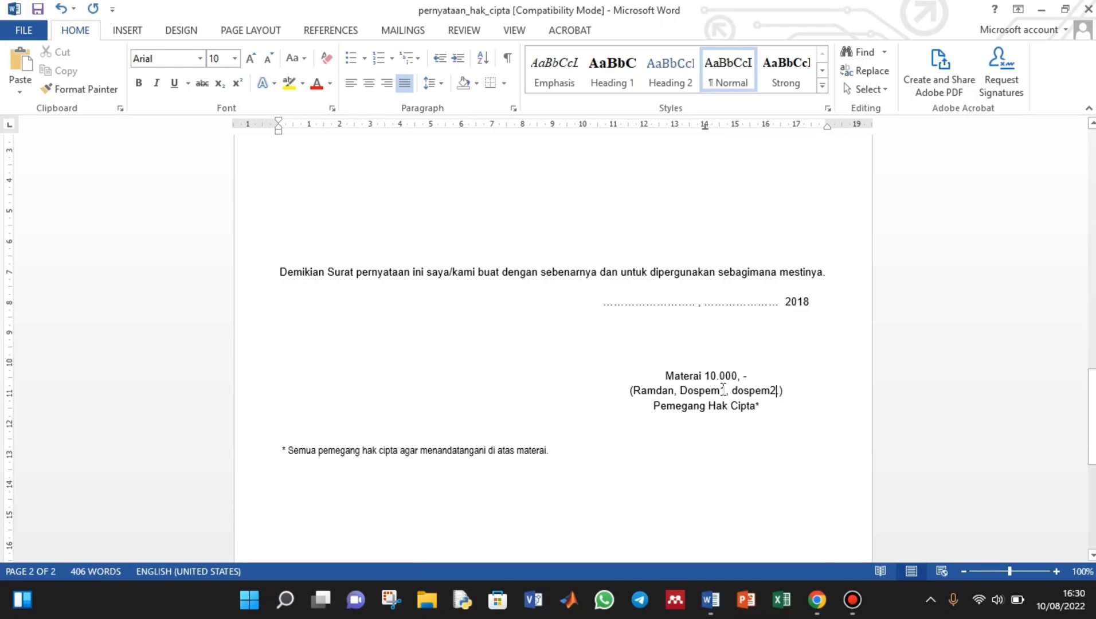
Check the signatories against the numbered holder list, and examine the place, date and year line and the materai area.
click(727, 390)
scroll(670, 419, up, 15)
click(428, 324)
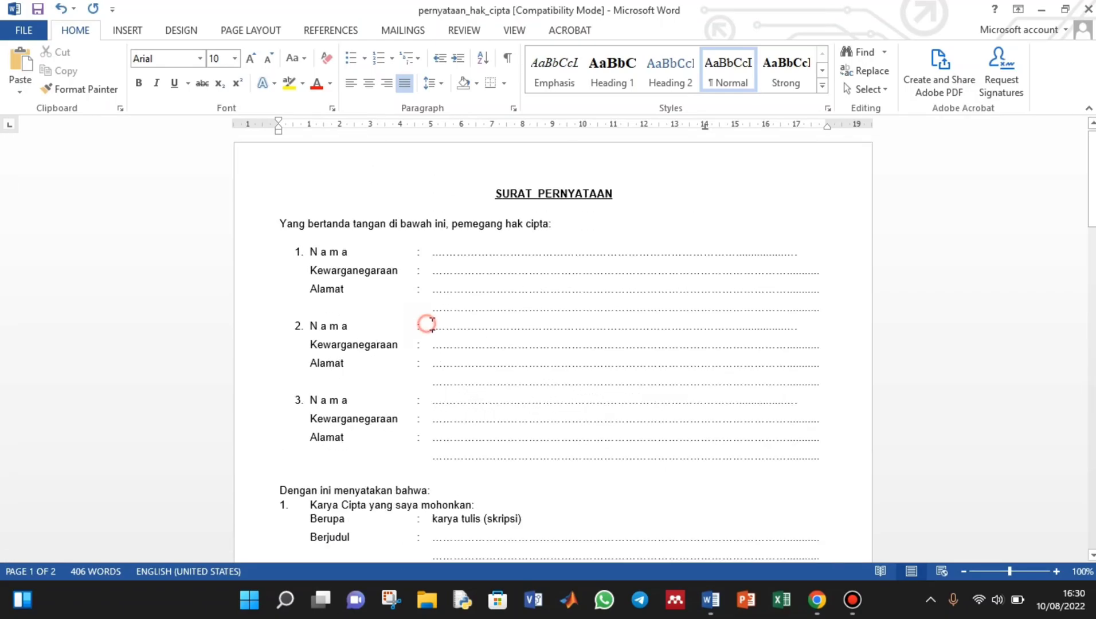
scroll(487, 384, down, 15)
scroll(504, 382, down, 4)
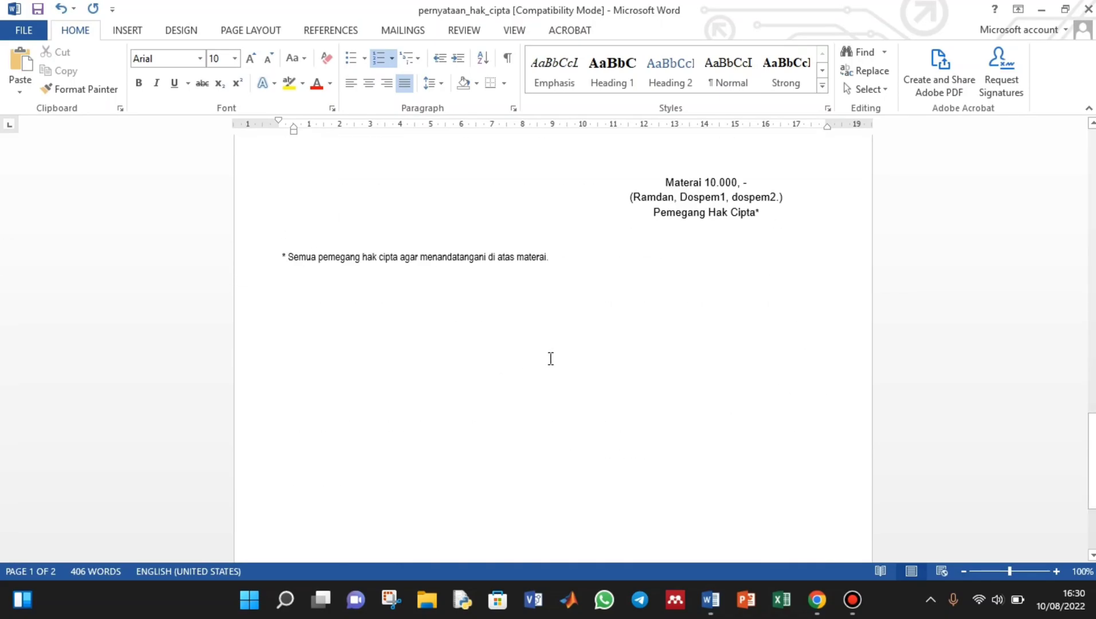
scroll(551, 360, up, 3)
drag(692, 302, 591, 302)
drag(765, 302, 703, 304)
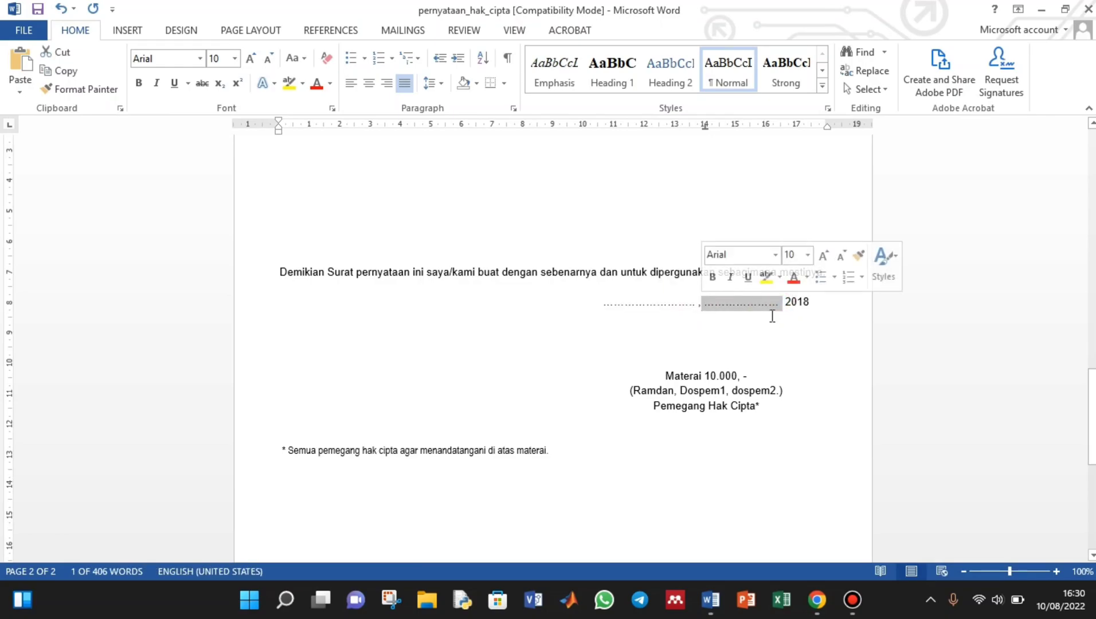
click(816, 304)
double_click(800, 302)
click(691, 359)
click(706, 390)
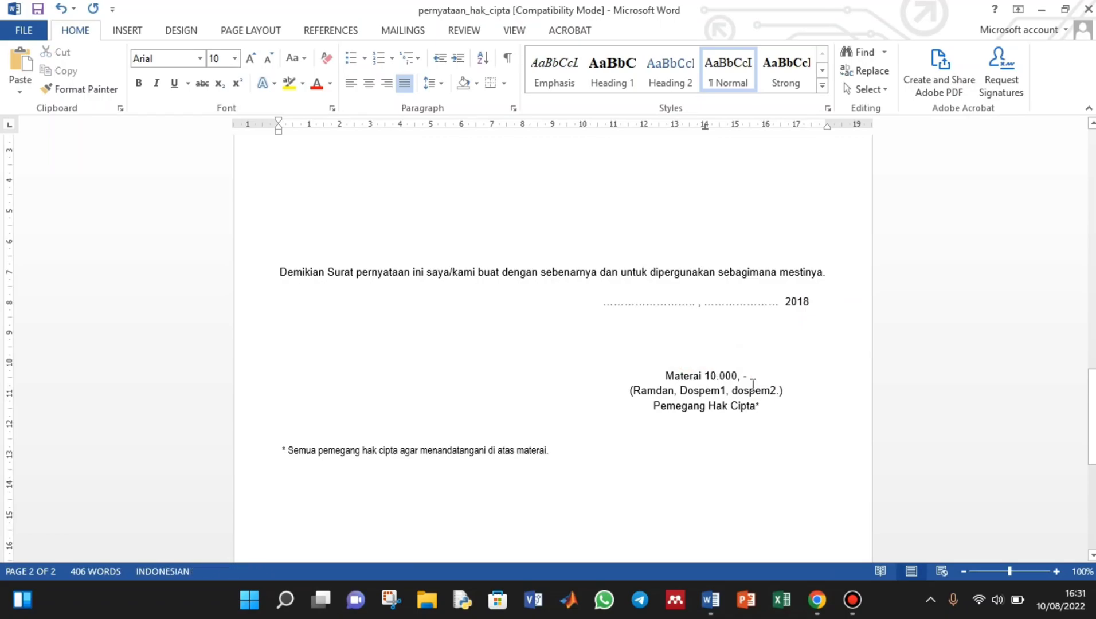
Replace the "Materai 10.000, -" text above the signatory line with a rectangle about 1.11 cm high and 1.67 cm wide below the date line.
shift+click(657, 372)
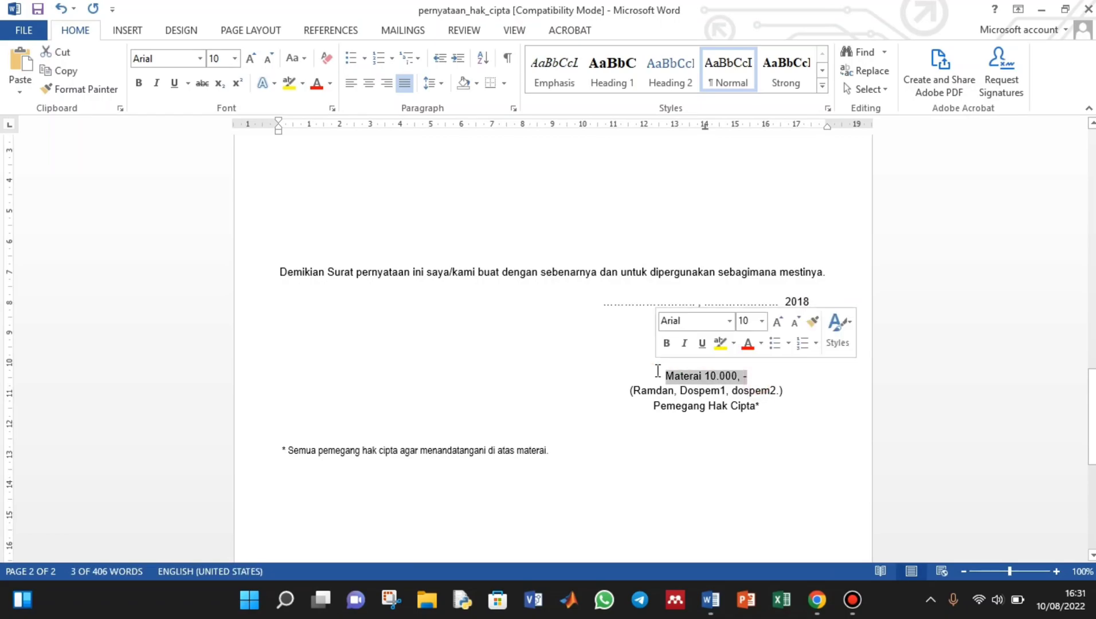
key(Delete)
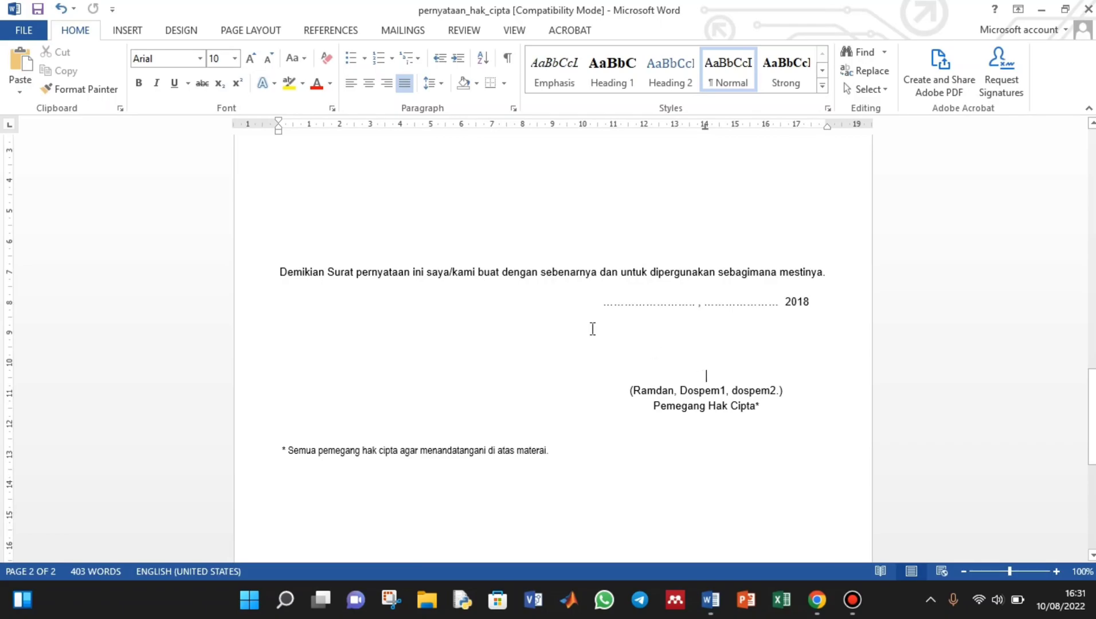
click(227, 36)
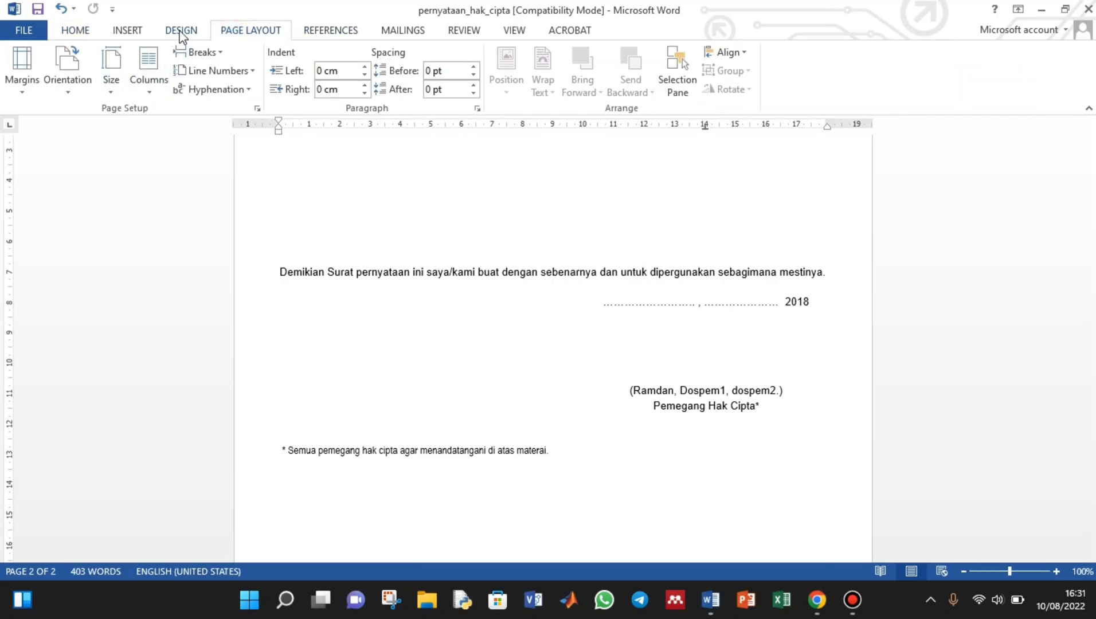
click(133, 30)
click(218, 66)
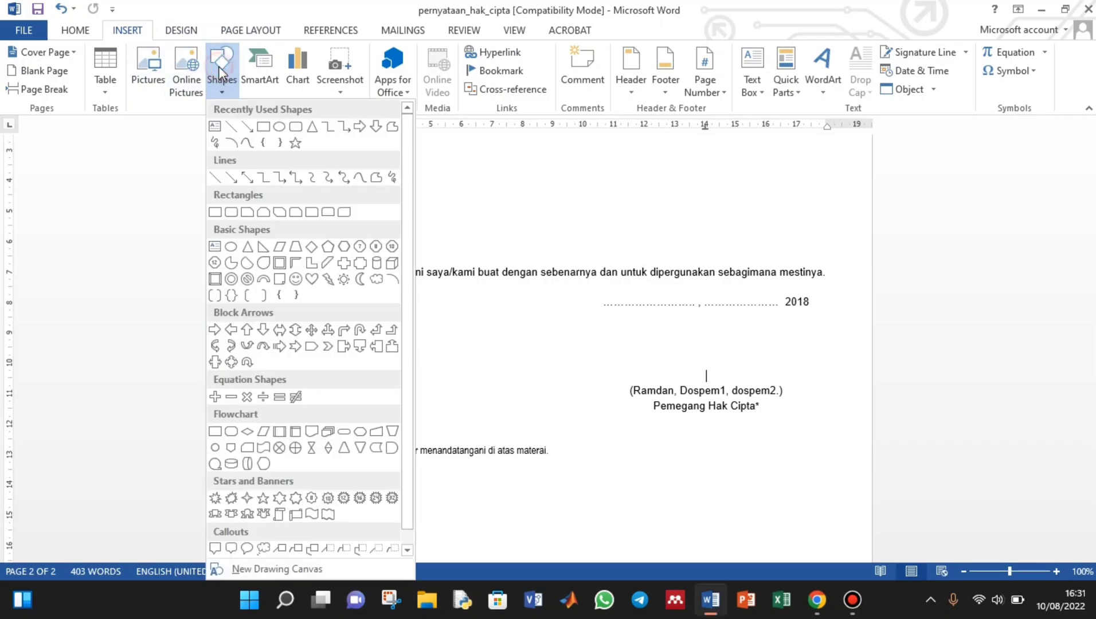
click(261, 126)
drag(608, 314, 659, 347)
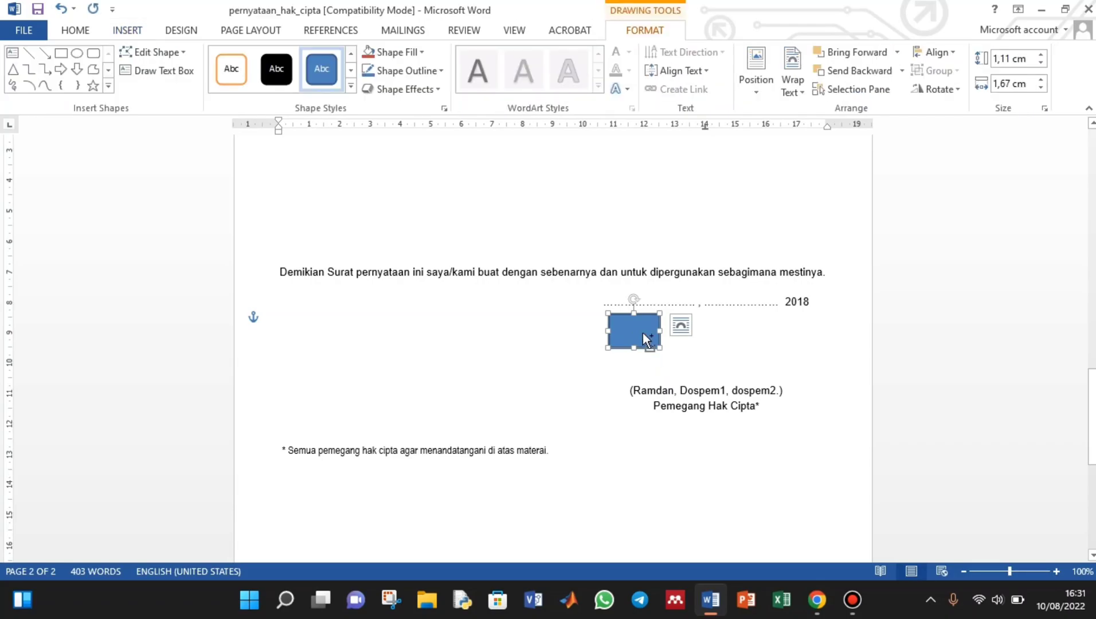
Add two copies of the materai rectangle and stack them directly beneath the first one.
drag(649, 346, 650, 380)
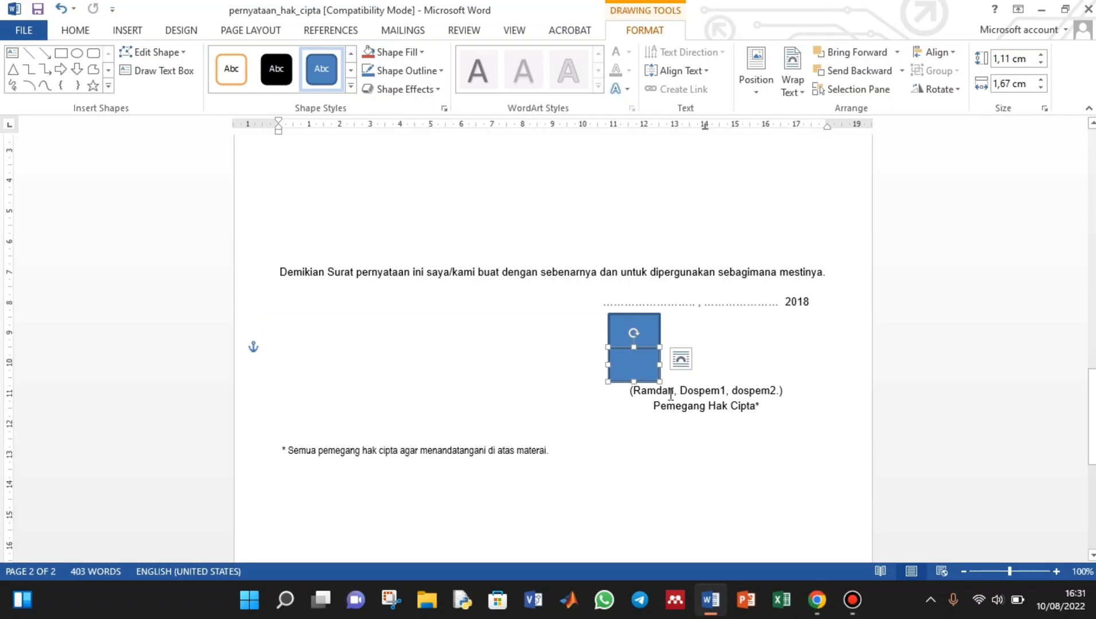
key(ctrl+v)
drag(634, 367, 634, 402)
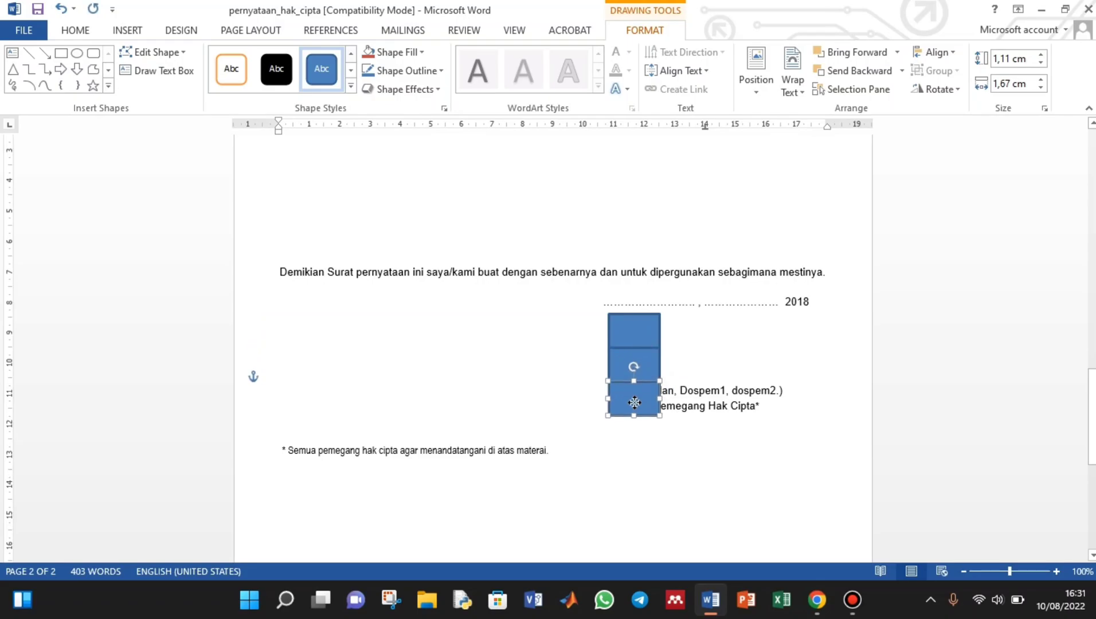
Shift the signatory names down with blank lines to make room for three boxes, and put the bottom rectangle back against the stack.
click(734, 364)
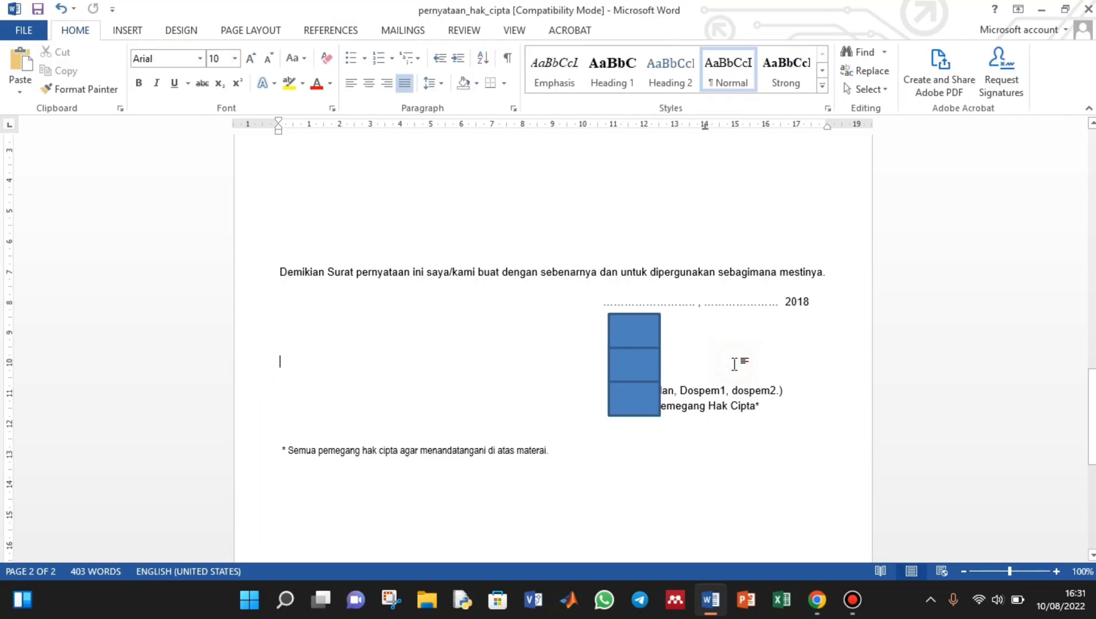
key(Return)
key(Return)
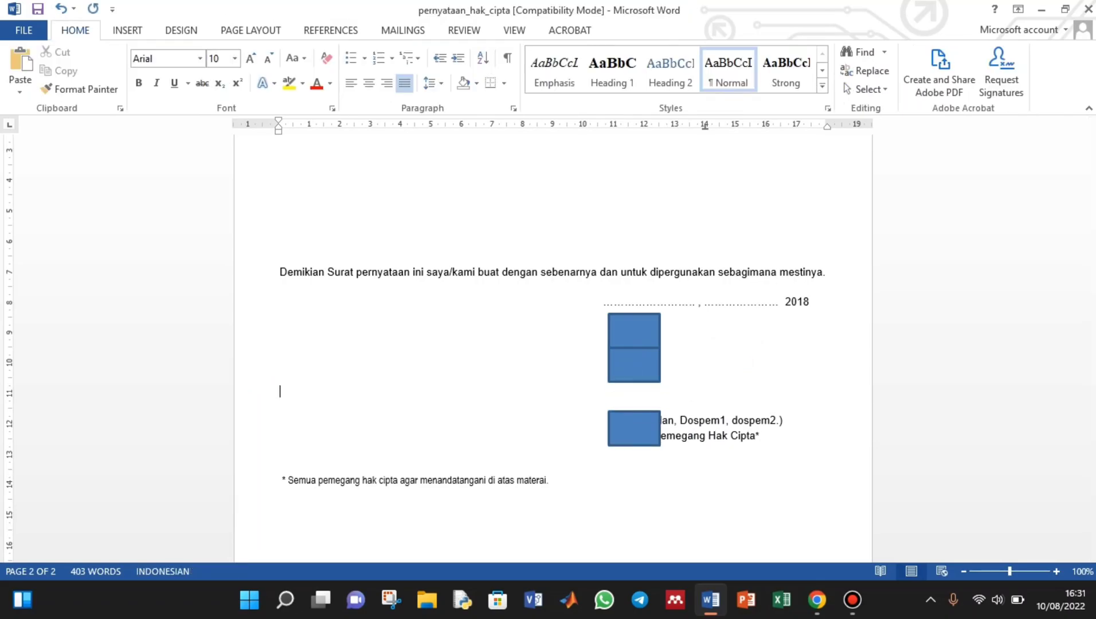
key(Return)
click(640, 443)
drag(628, 420, 626, 405)
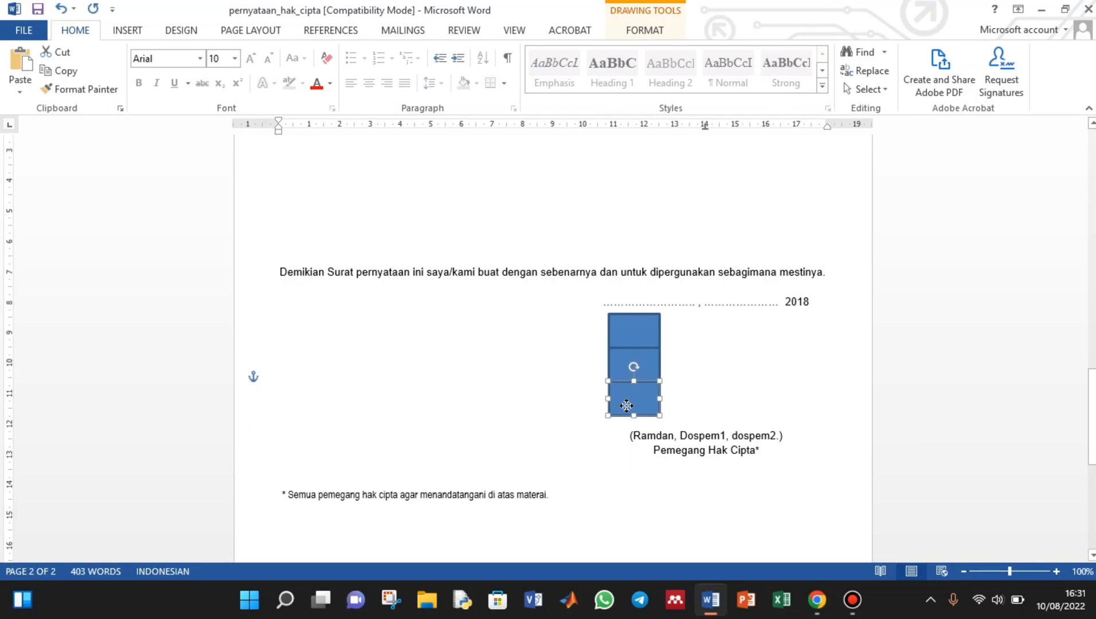
click(656, 425)
key(BackSpace)
key(BackSpace)
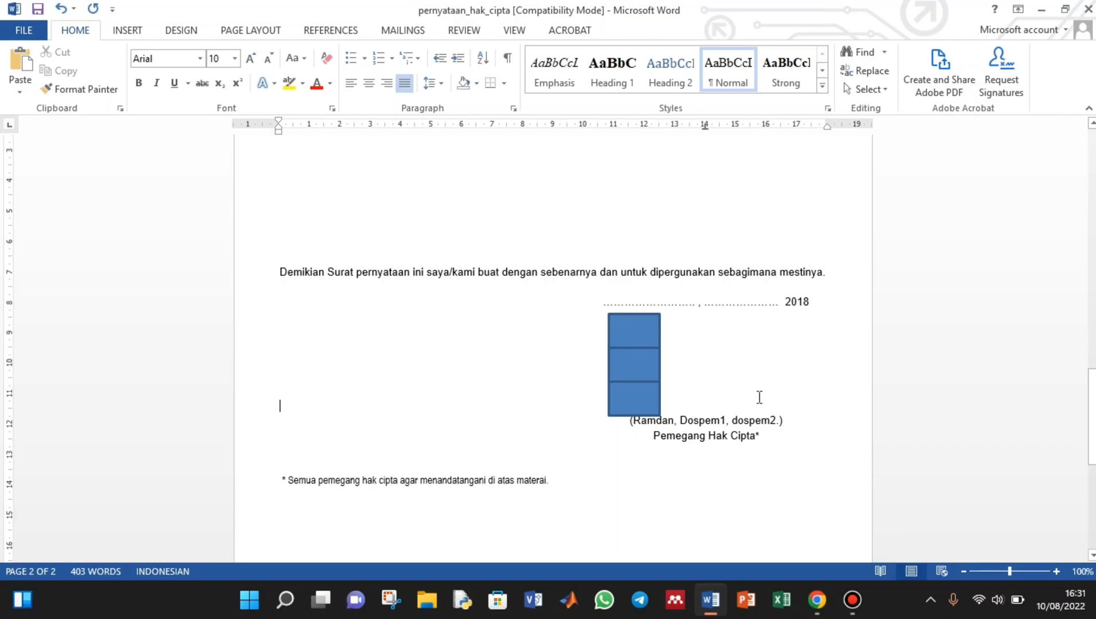
Move the bottom materai rectangle up slightly so that it clears the signatory names.
click(712, 404)
drag(638, 401, 636, 393)
click(807, 363)
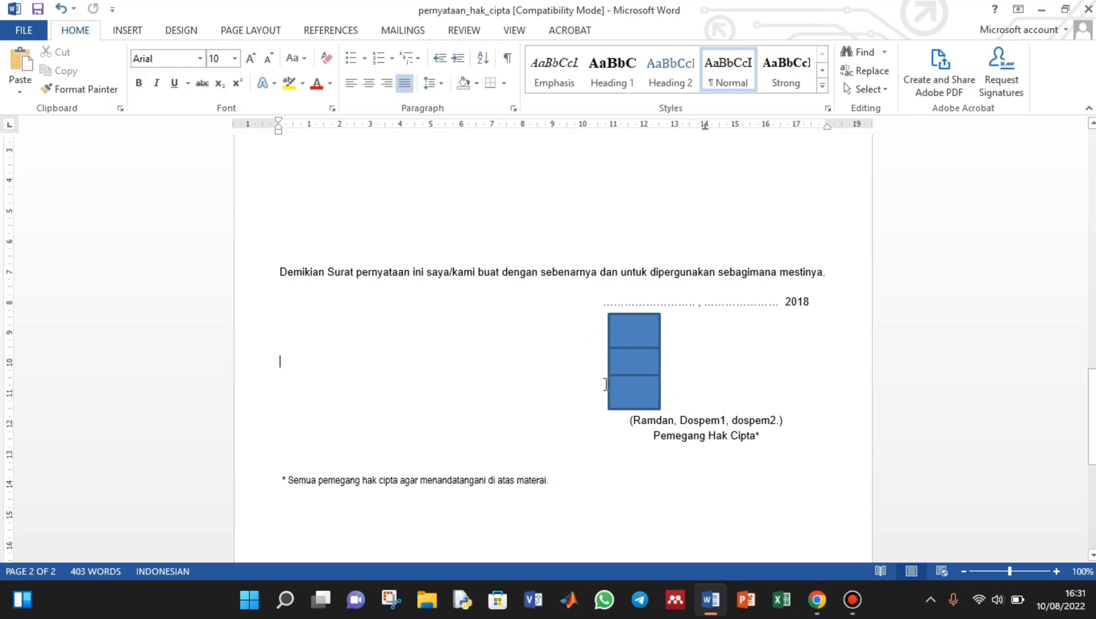
Match each of the three stacked materai boxes with its signatory: the student, supervisor 1 and supervisor 2.
click(639, 366)
click(701, 395)
click(655, 389)
click(710, 368)
click(643, 361)
click(678, 329)
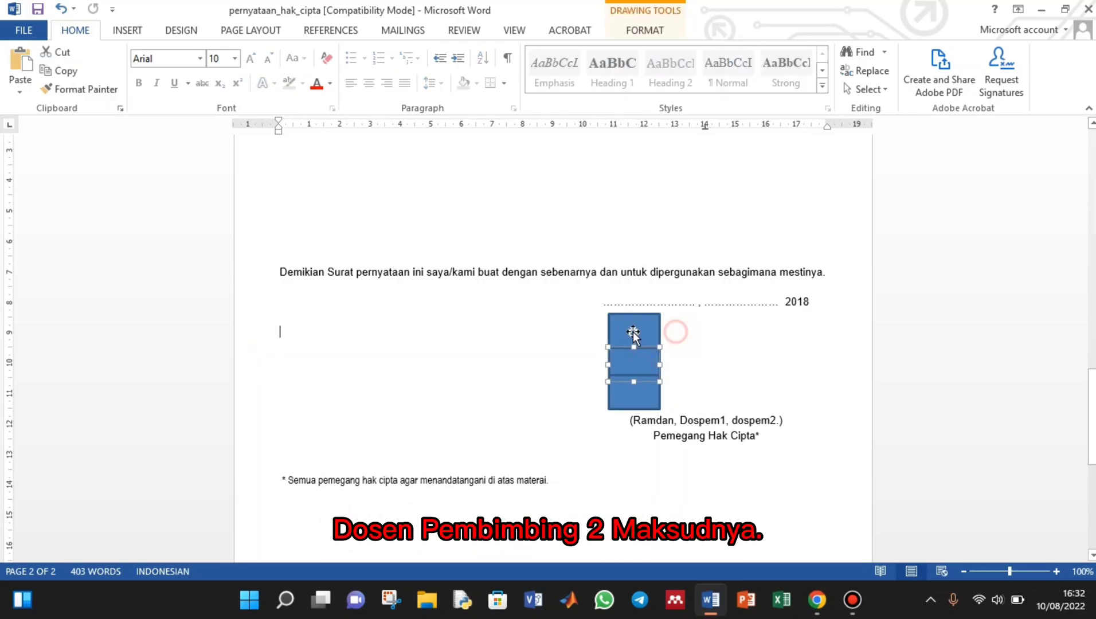
click(643, 396)
click(529, 404)
Review the second page of the Surat Pernyataan, from clause c to the signature area and its footnote.
scroll(538, 409, down, 1)
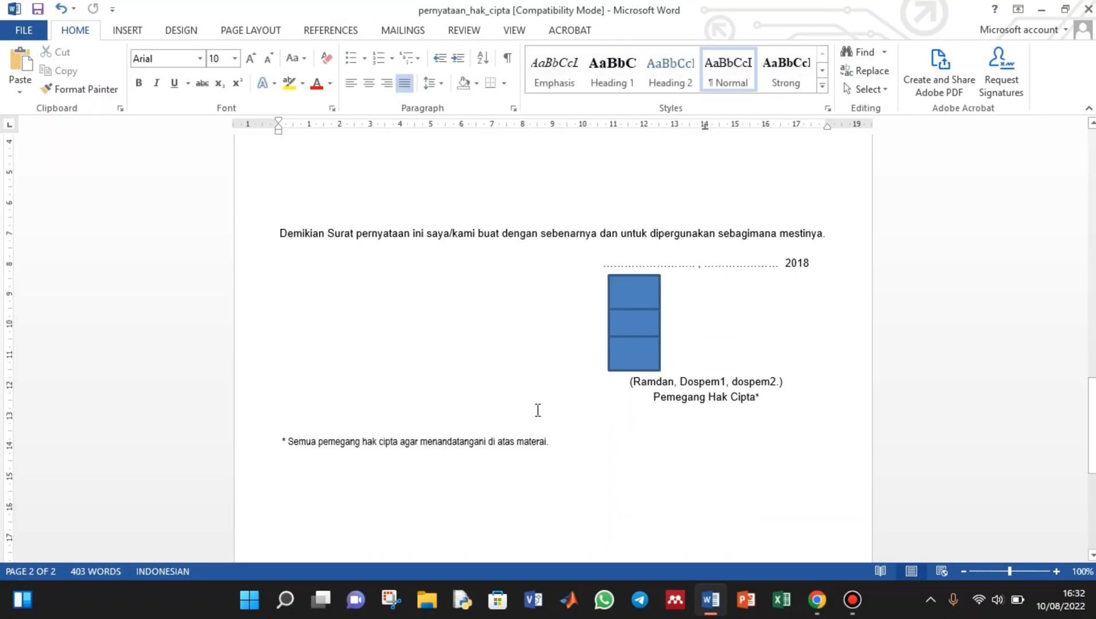
scroll(537, 410, up, 6)
scroll(538, 410, down, 7)
scroll(709, 312, up, 6)
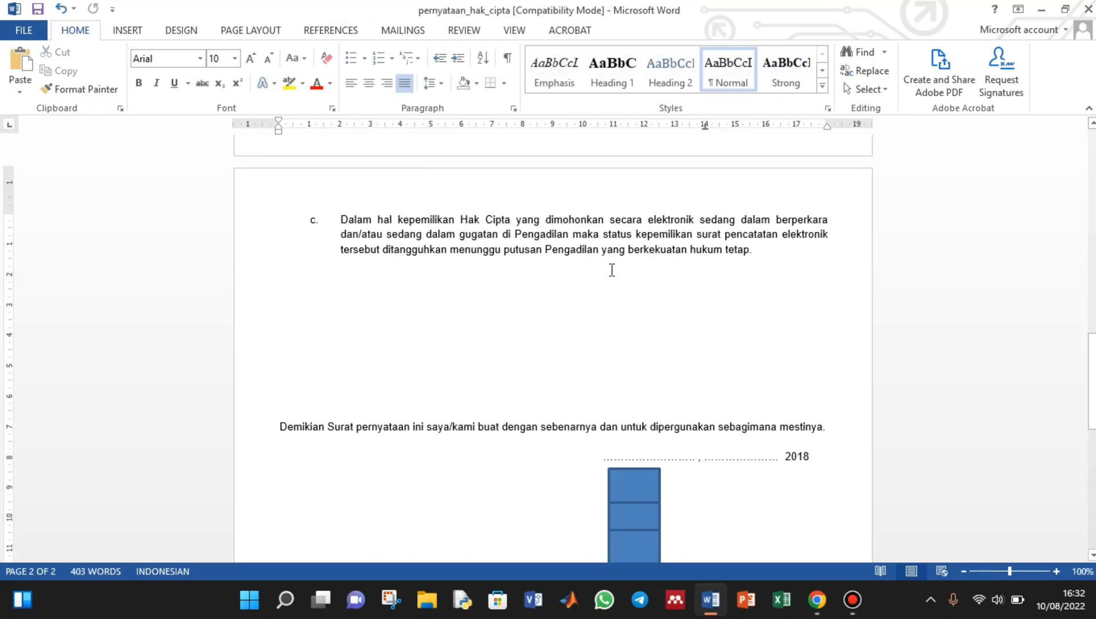
scroll(612, 270, up, 5)
scroll(689, 313, down, 15)
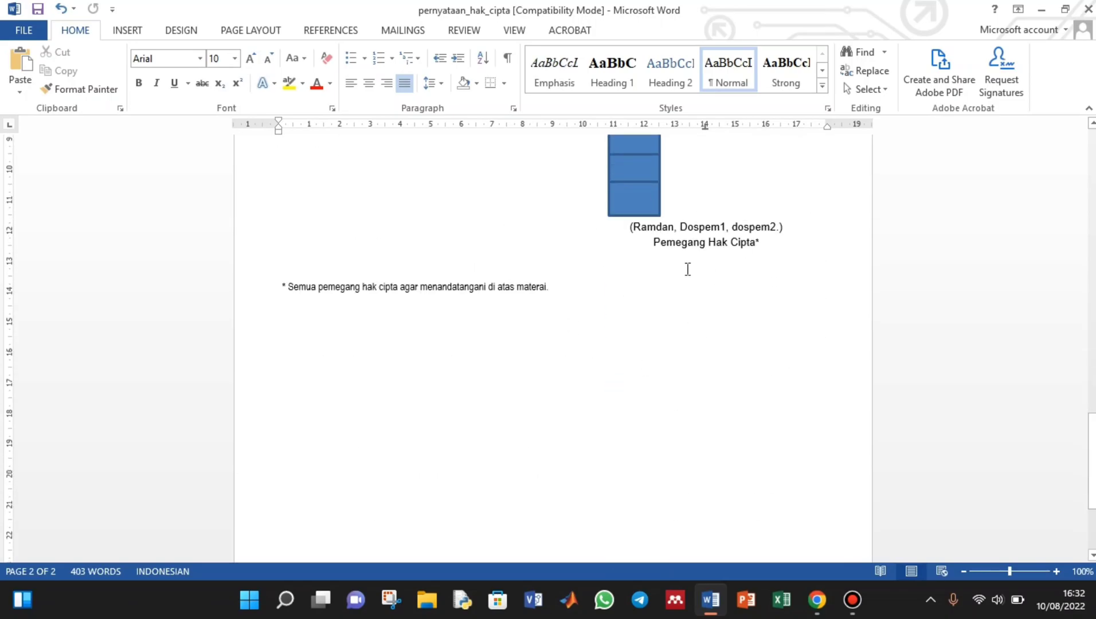
scroll(592, 362, up, 3)
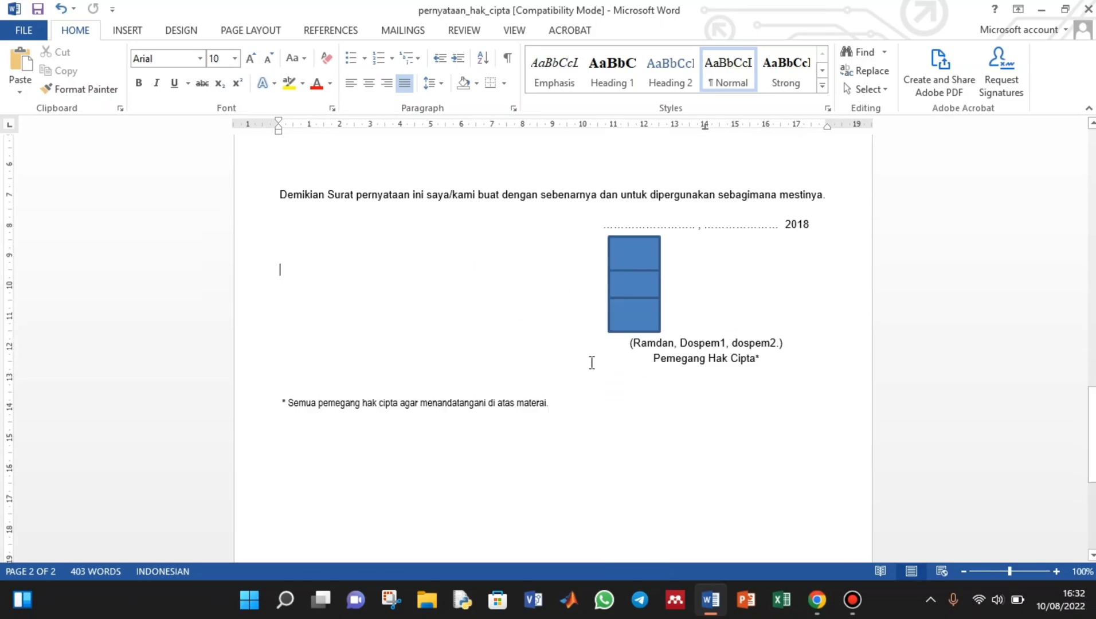
scroll(629, 399, down, 1)
scroll(631, 403, up, 4)
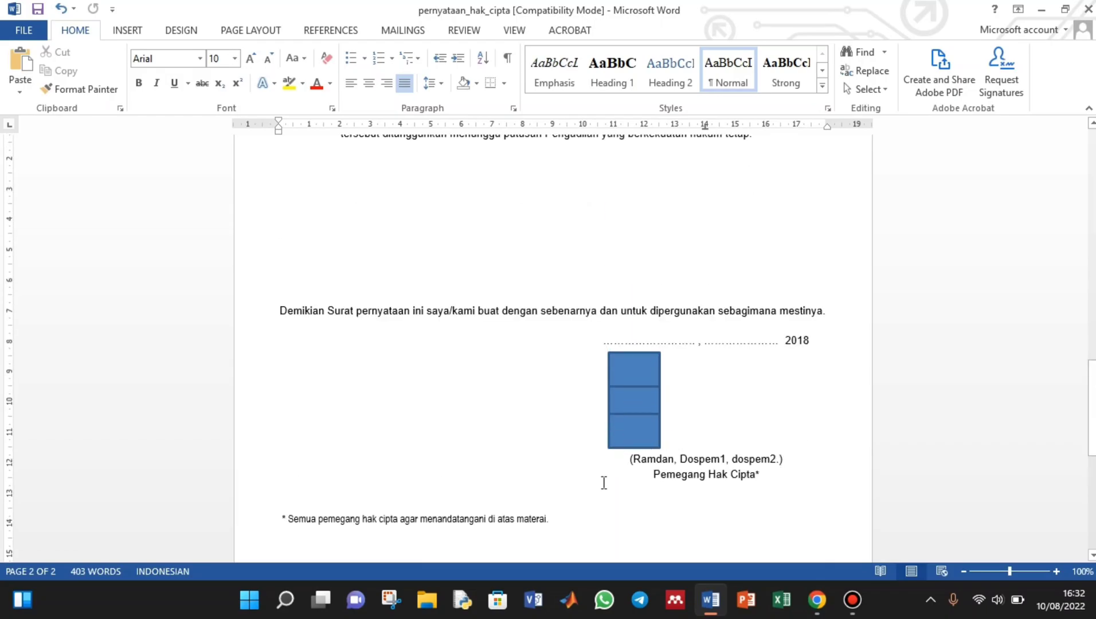
scroll(604, 483, down, 3)
click(624, 408)
Switch to Chrome, dismiss the Unduh Template notice and set Jenis Permohonan to UMK, Lembaga Pendidikan, Lembaga Litbang Pemerintah.
click(816, 609)
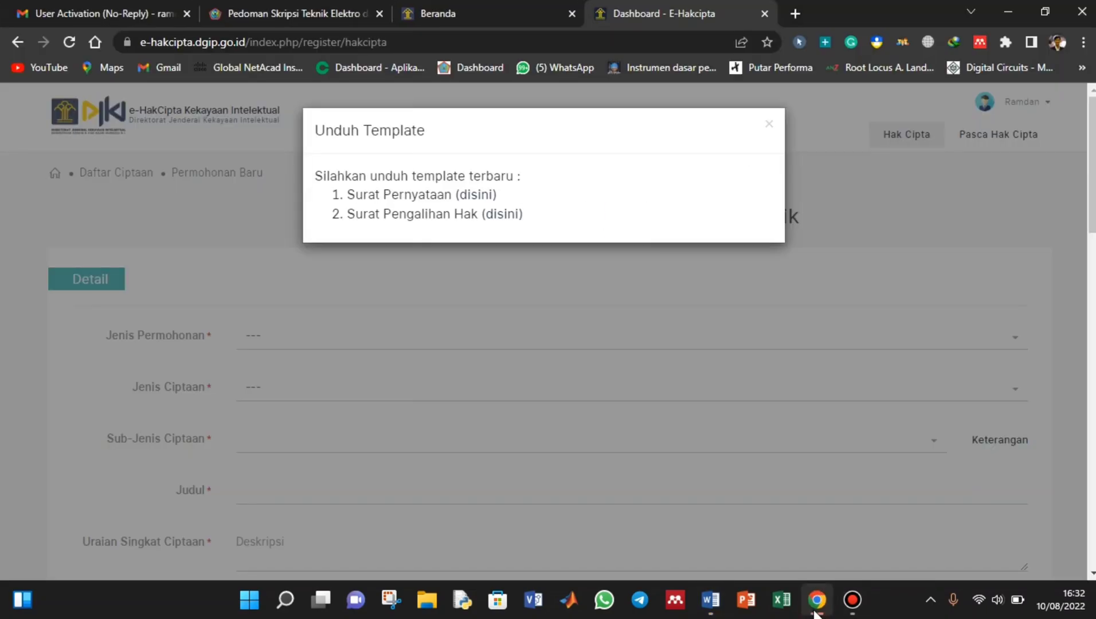
click(768, 124)
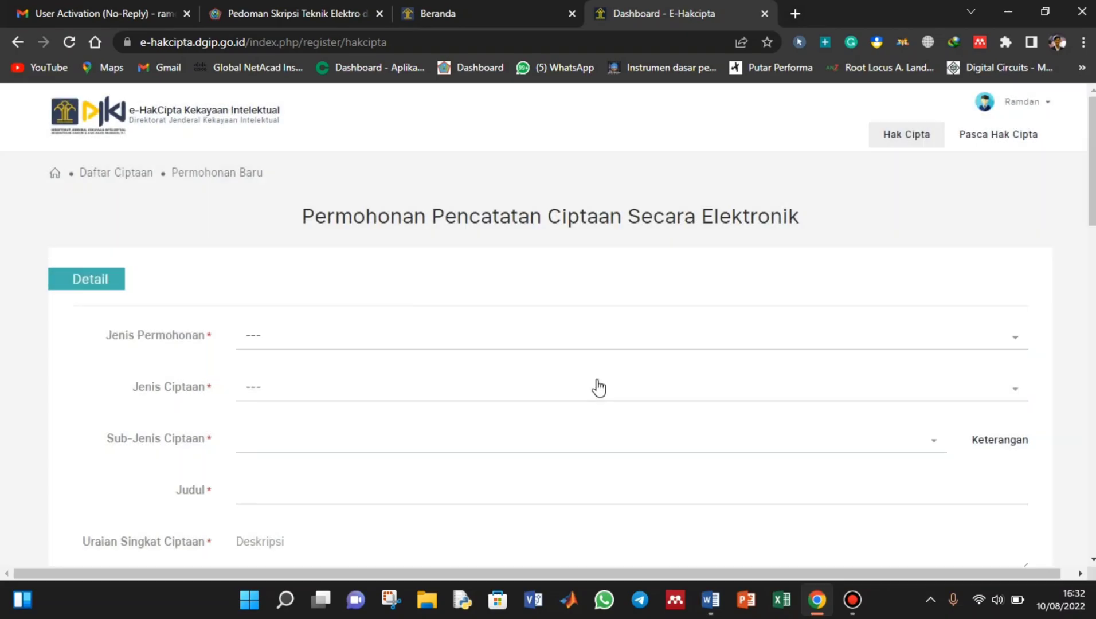
click(264, 344)
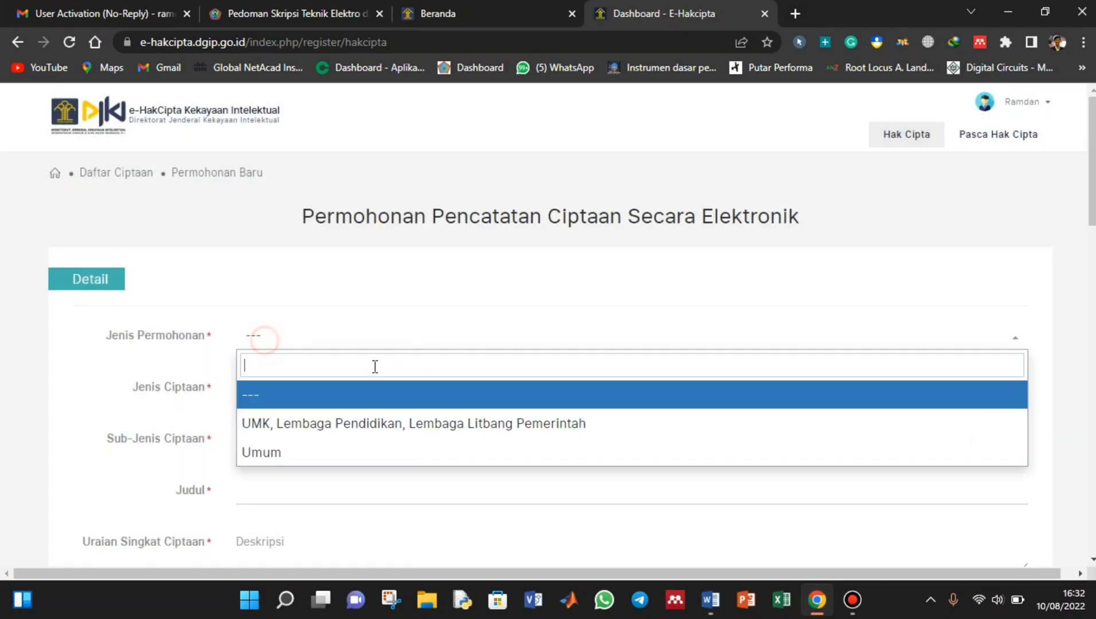
click(408, 432)
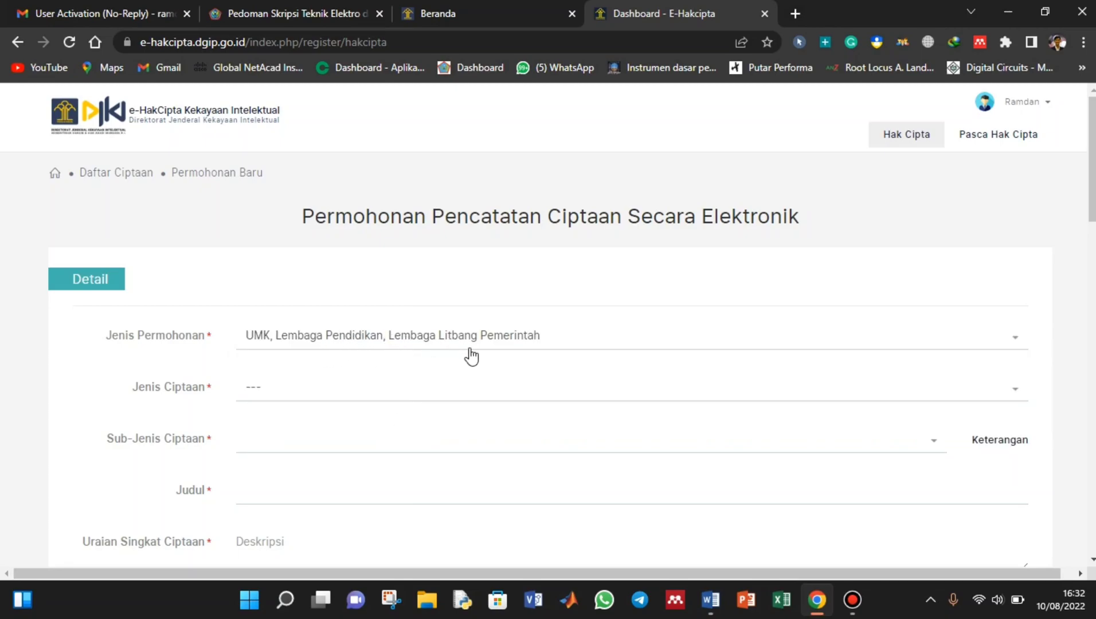
Set Jenis Ciptaan to Karya Tulis and Sub-Jenis Ciptaan to Karya Tulis (Skripsi).
click(504, 408)
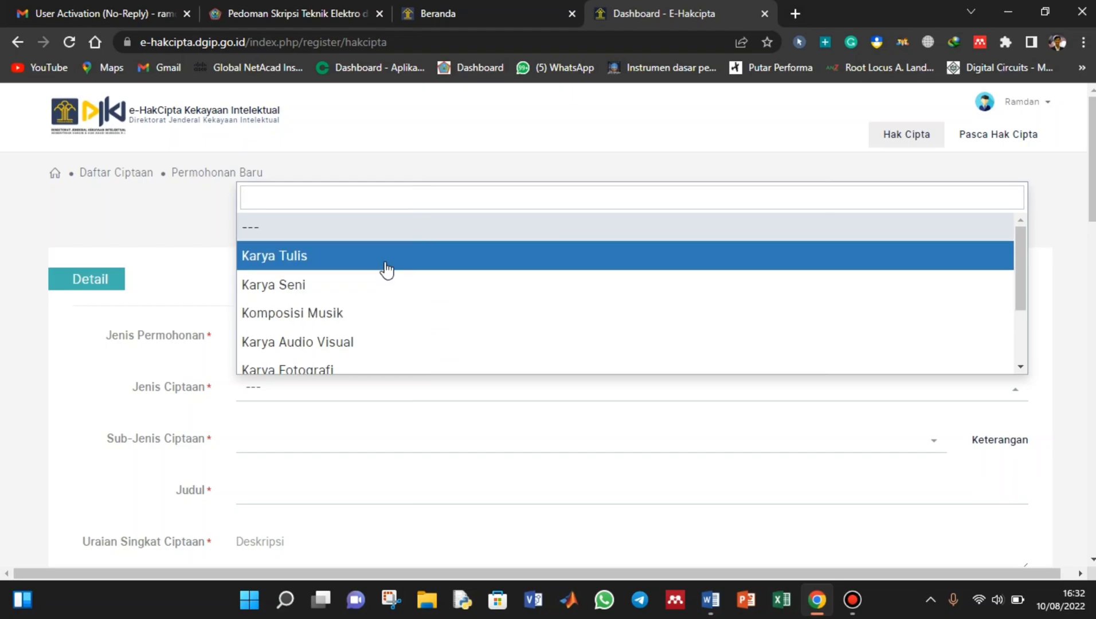
click(387, 270)
scroll(463, 428, down, 1)
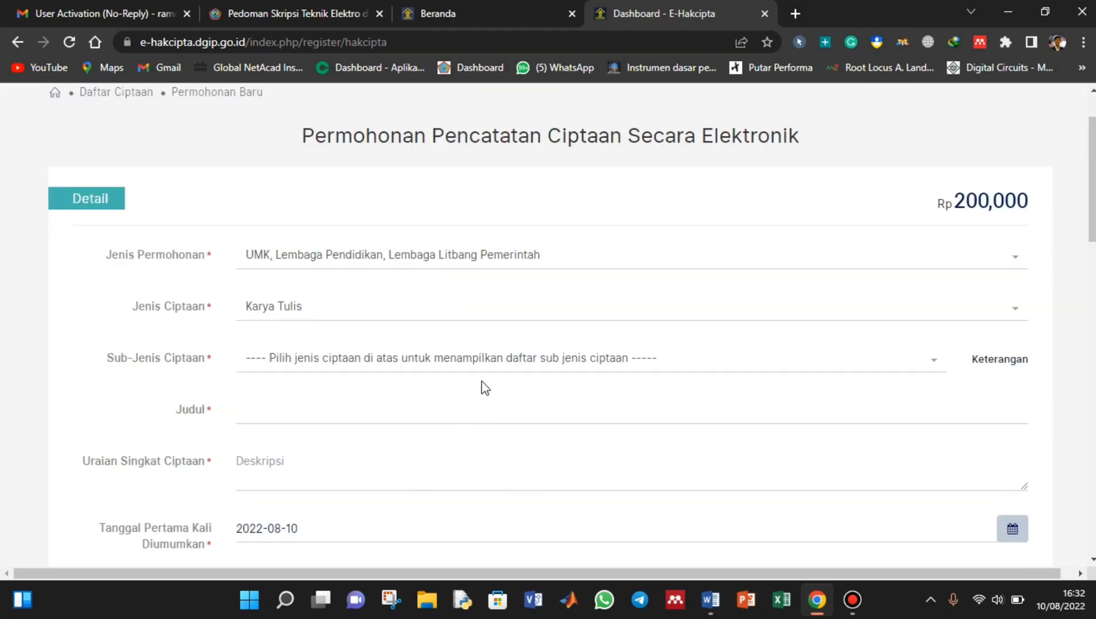
click(487, 360)
scroll(421, 498, down, 9)
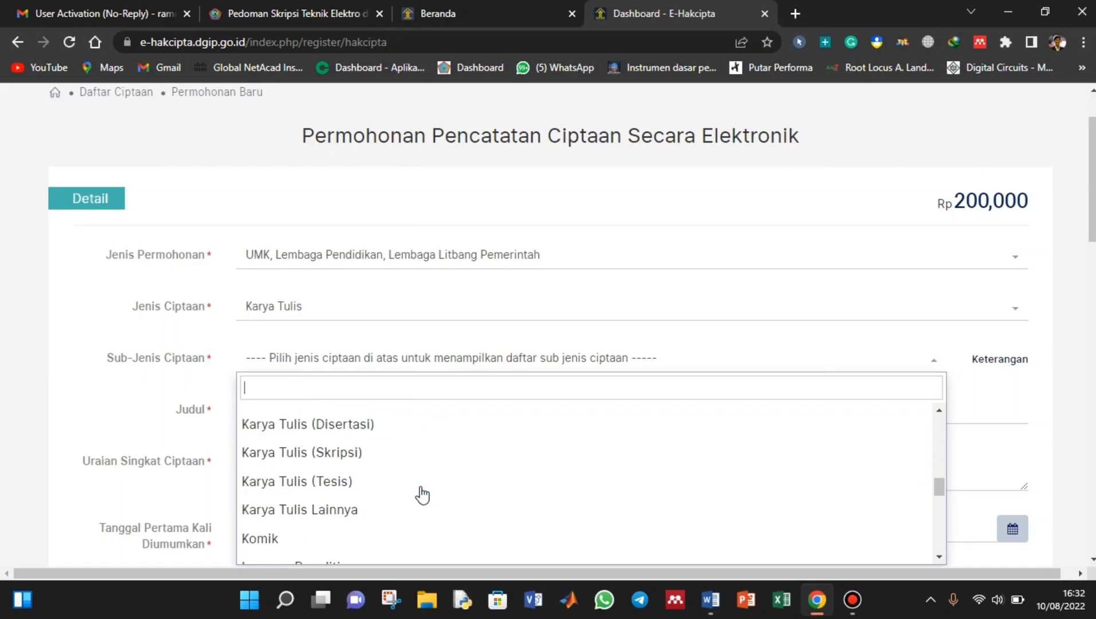
click(370, 452)
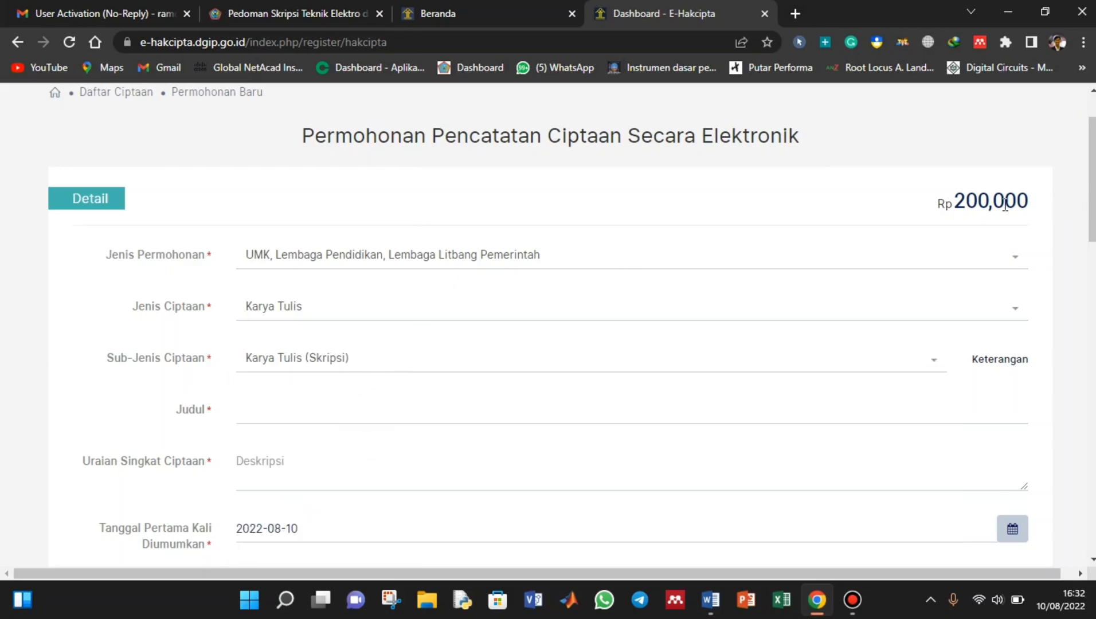
Compare the fee by setting Jenis Permohonan to Umum, and restore UMK, Lembaga Pendidikan, Lembaga Litbang Pemerintah with Karya Tulis as Jenis Ciptaan.
click(557, 258)
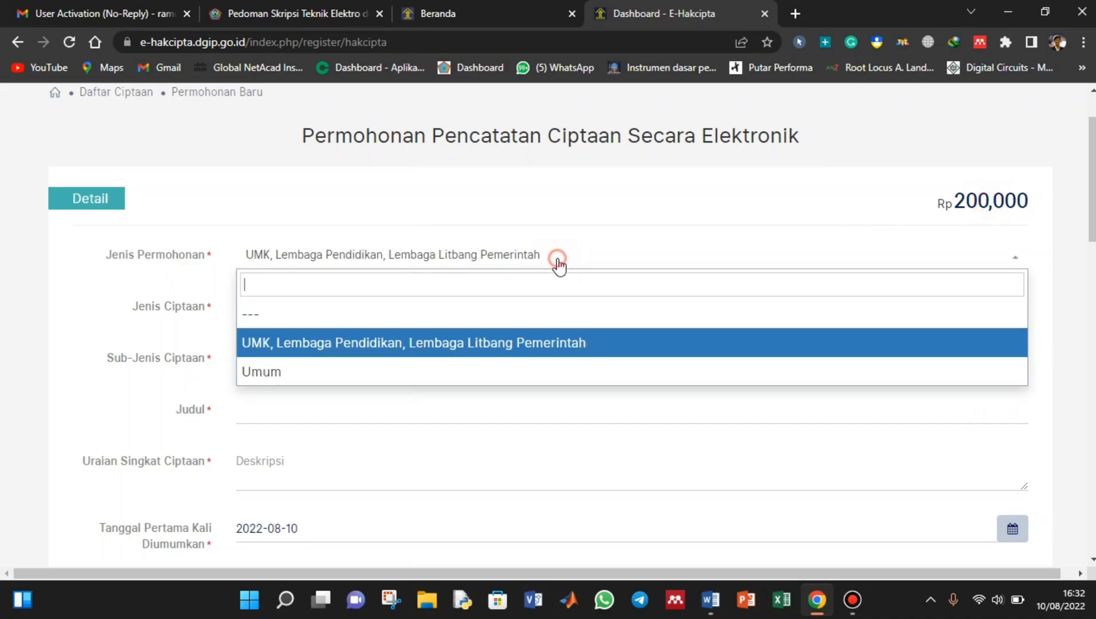
click(436, 372)
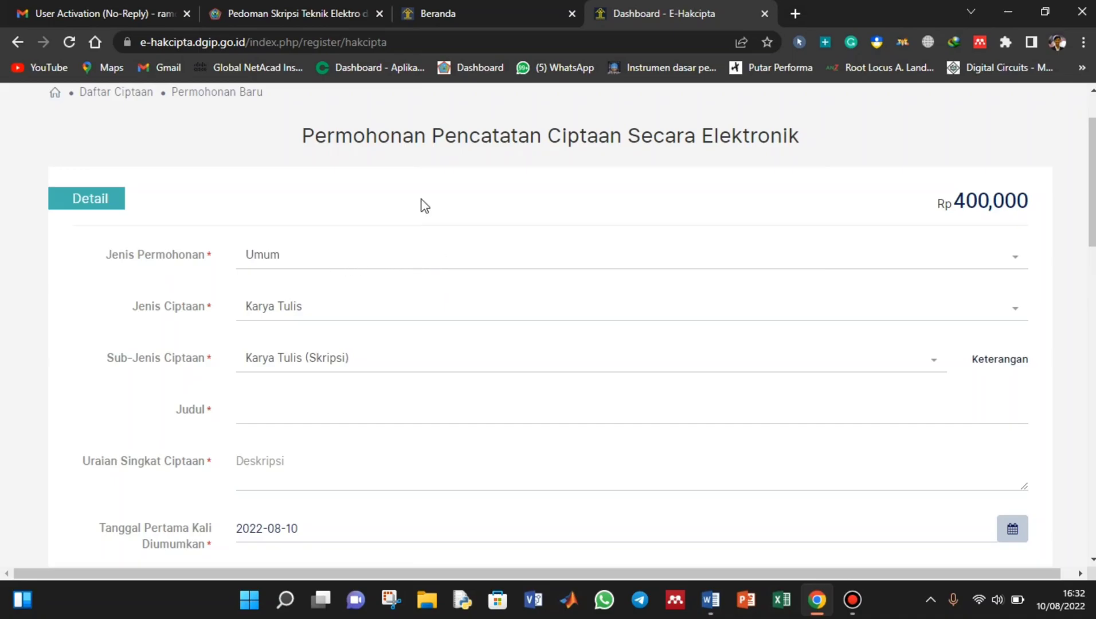
click(328, 267)
click(354, 349)
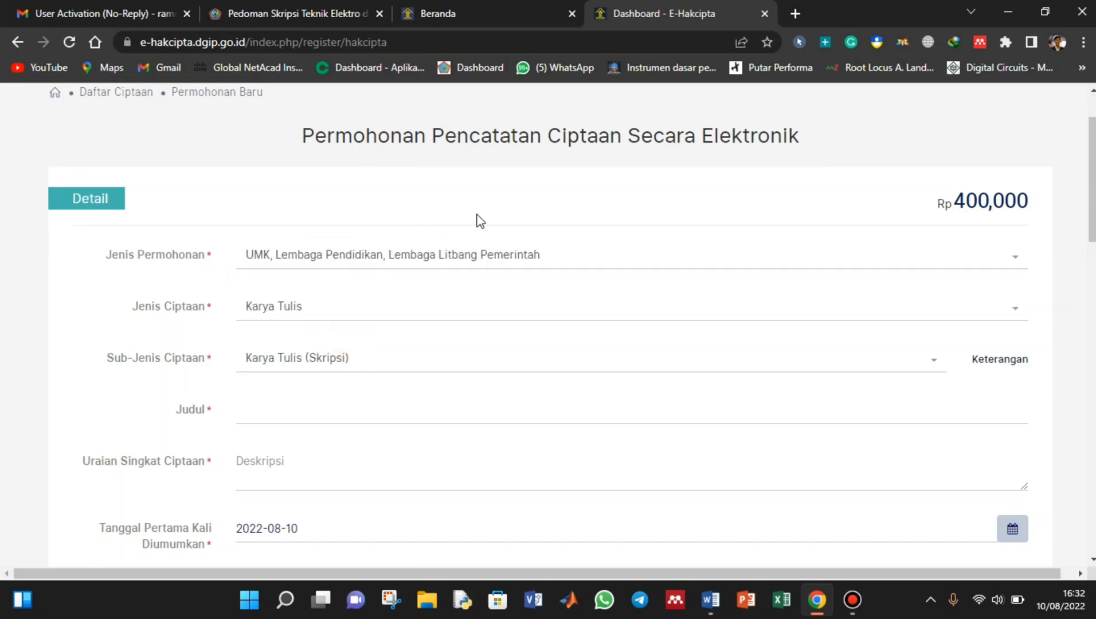
click(484, 306)
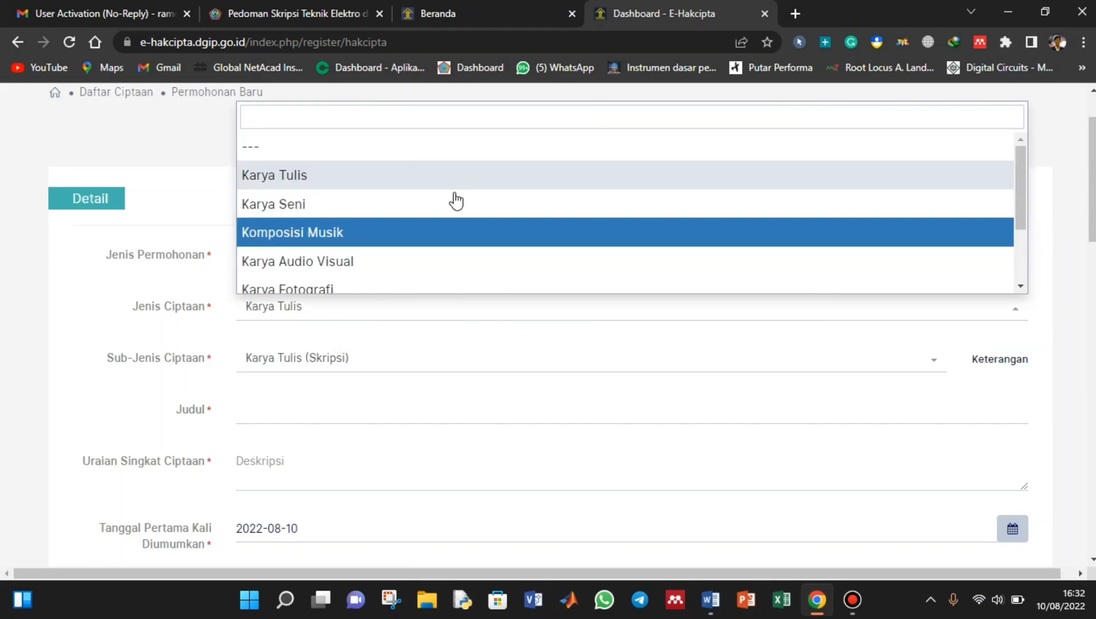
click(416, 177)
click(506, 255)
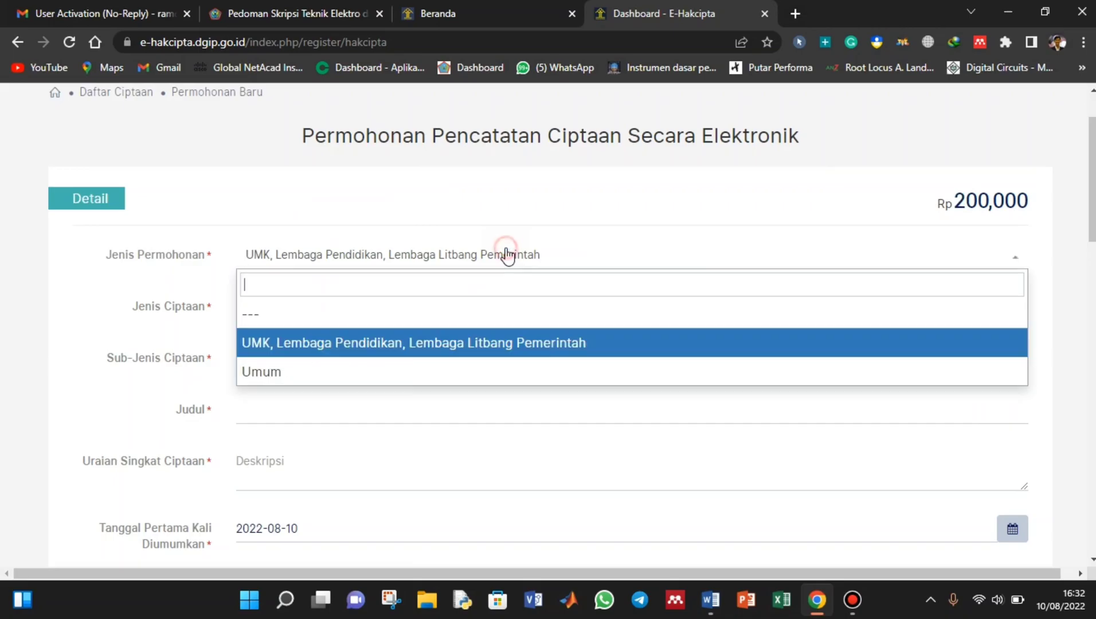
click(430, 341)
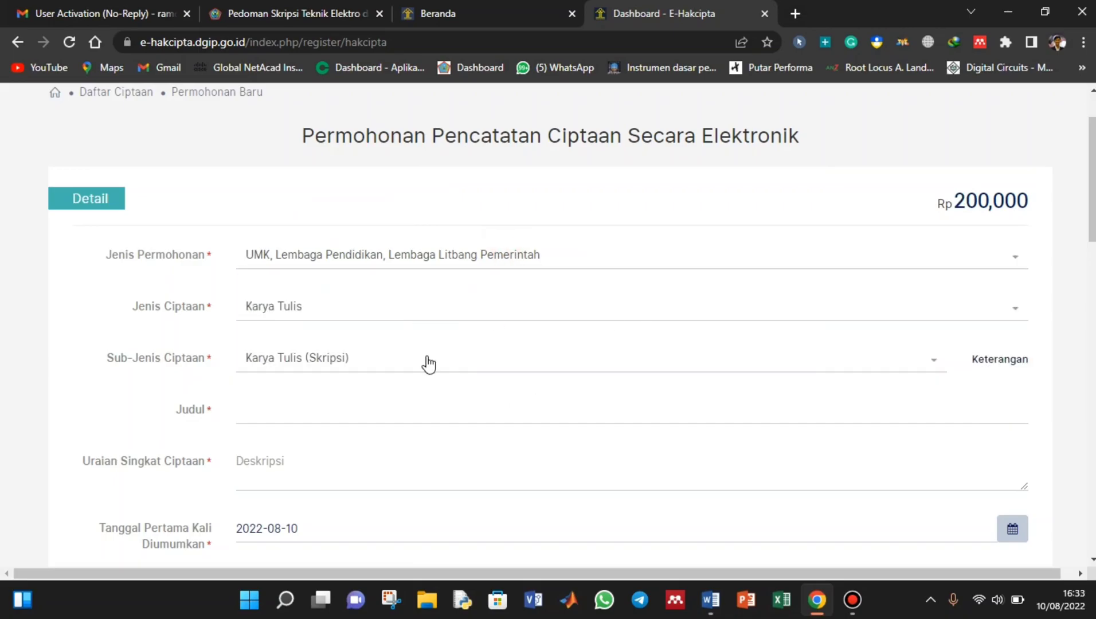
Examine the Judul, Uraian Singkat Ciptaan and Tanggal Pertama Kali Diumumkan fields in the Detail section.
scroll(430, 363, down, 3)
click(365, 246)
click(320, 249)
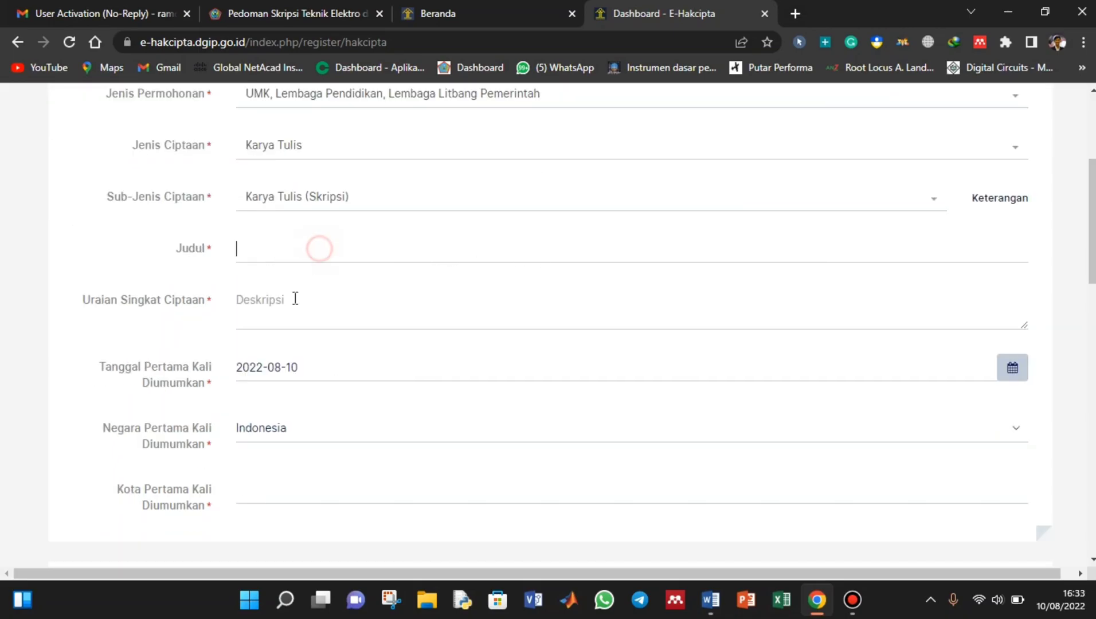
click(293, 309)
click(270, 299)
click(292, 300)
click(360, 309)
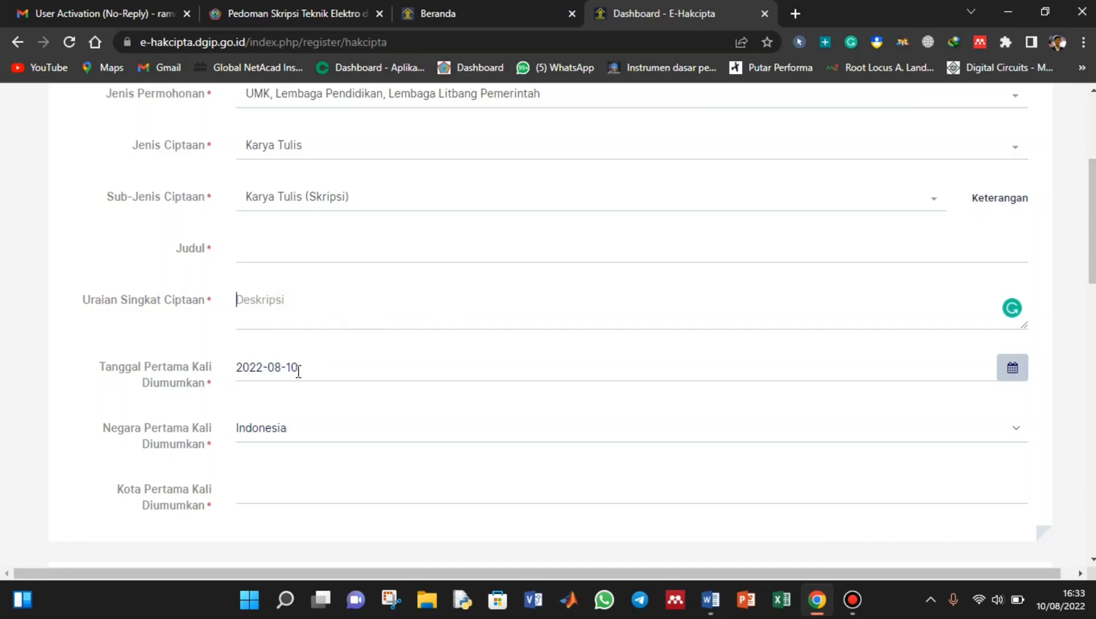
scroll(295, 370, down, 1)
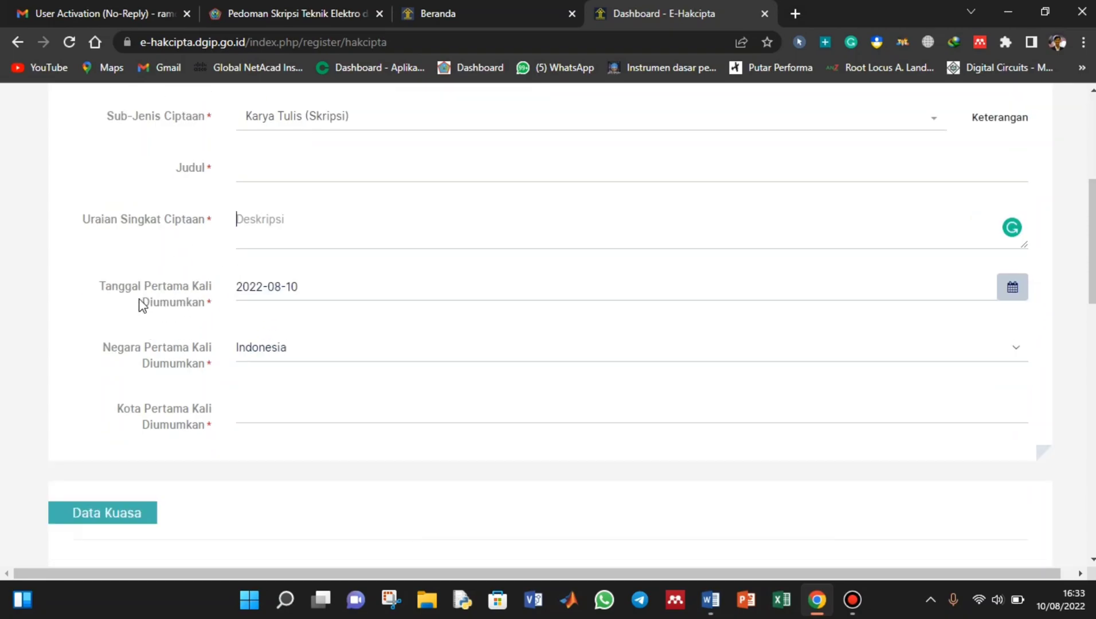
Examine the Tanggal, Negara and Kota Pertama Kali Diumumkan fields and the Melalui Kuasa option, keeping Indonesia as the country.
click(305, 288)
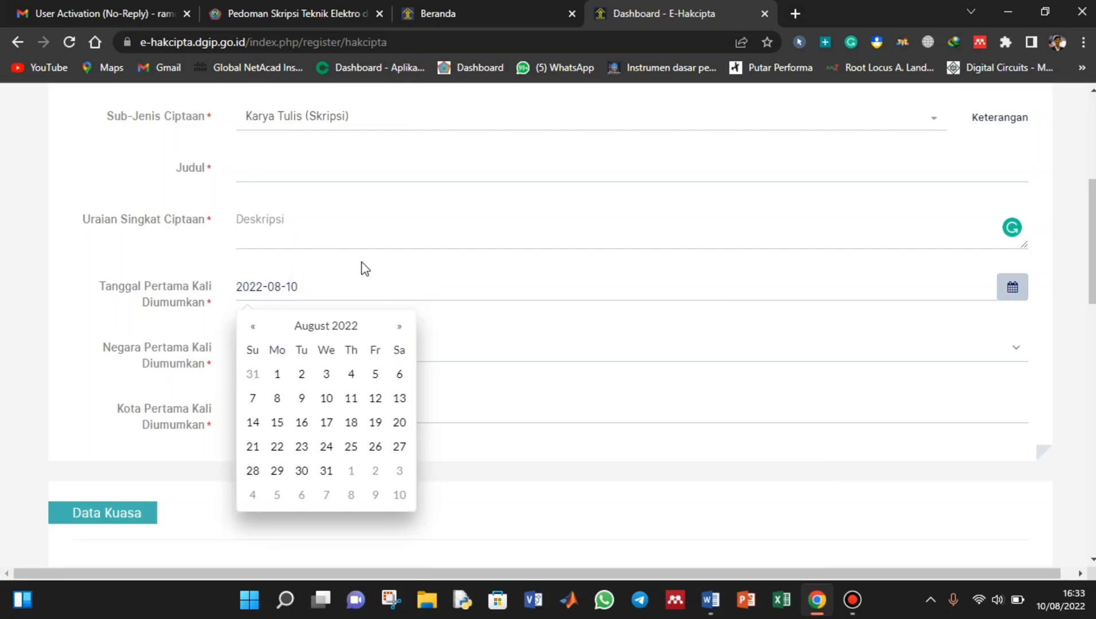
click(390, 288)
click(543, 345)
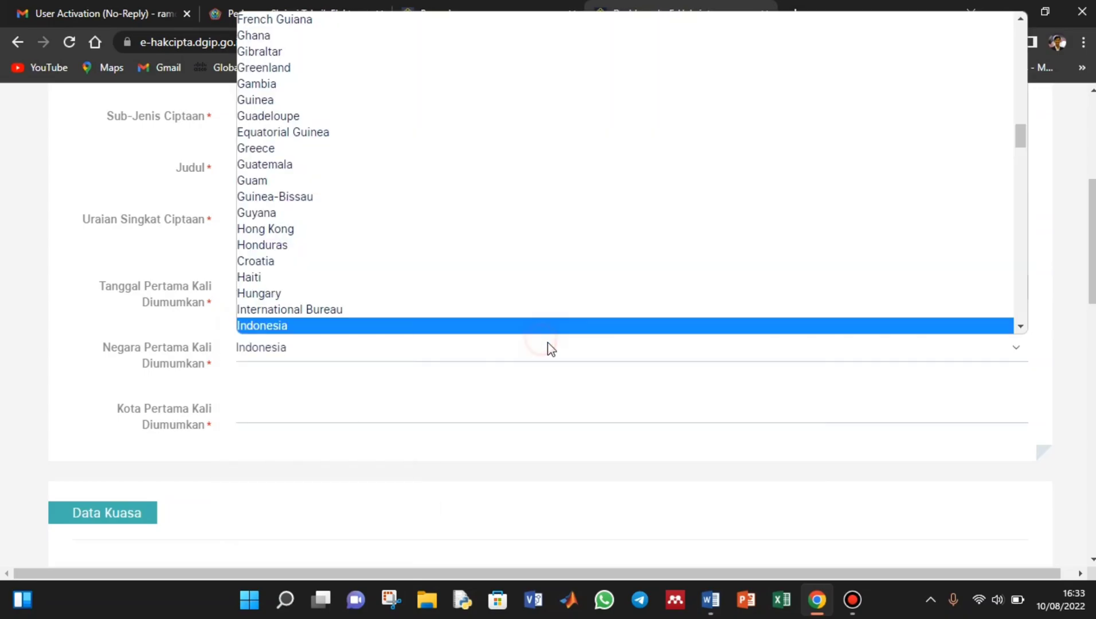
click(297, 334)
click(308, 411)
scroll(308, 401, down, 3)
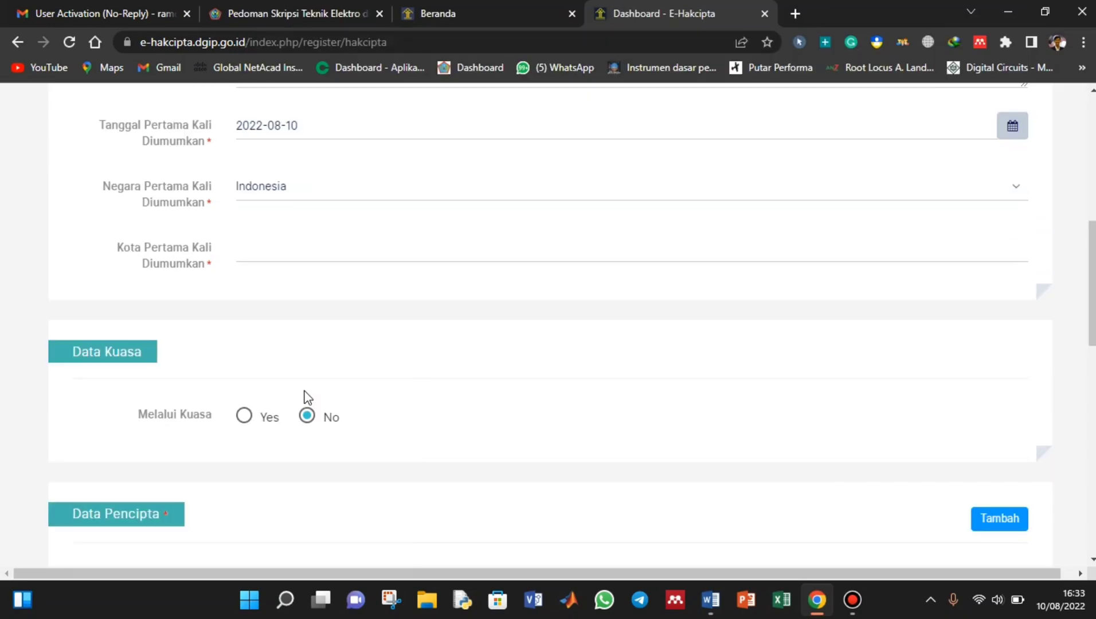
scroll(308, 397, up, 4)
scroll(304, 390, down, 3)
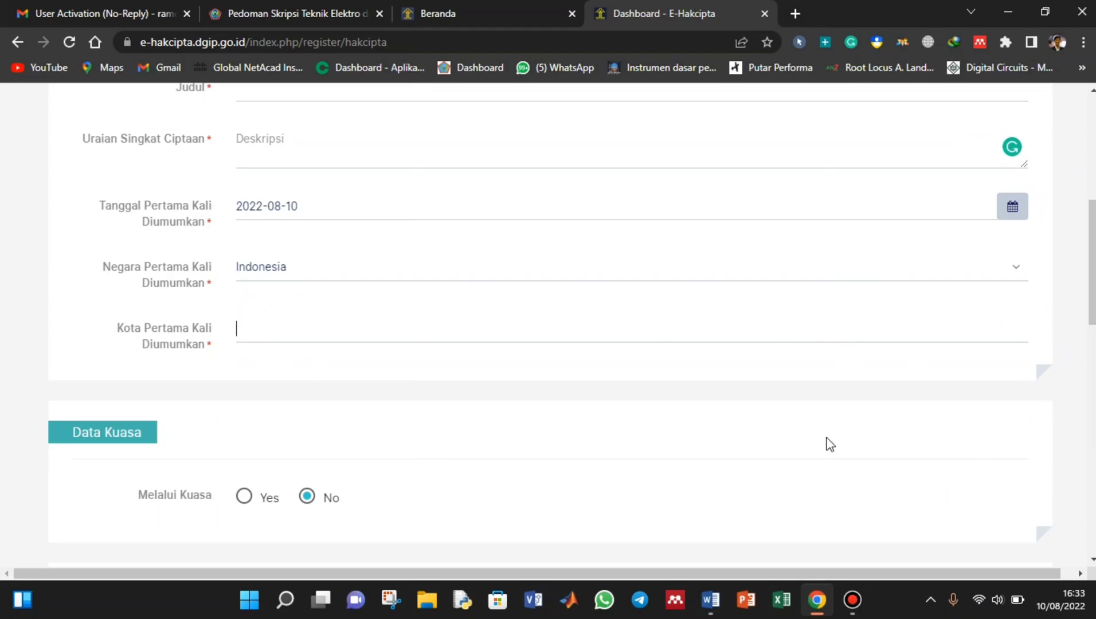
scroll(121, 397, down, 3)
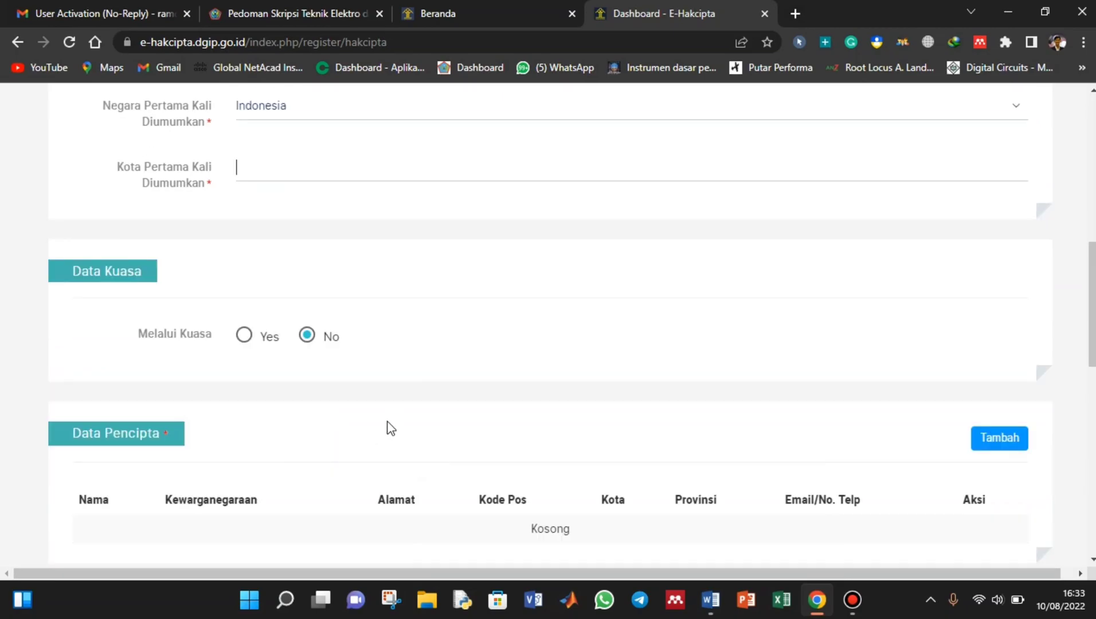
Open the form for adding an entry to Data Pencipta and examine its personal data, address, Perusahaan and copyright-holder fields.
scroll(390, 429, down, 3)
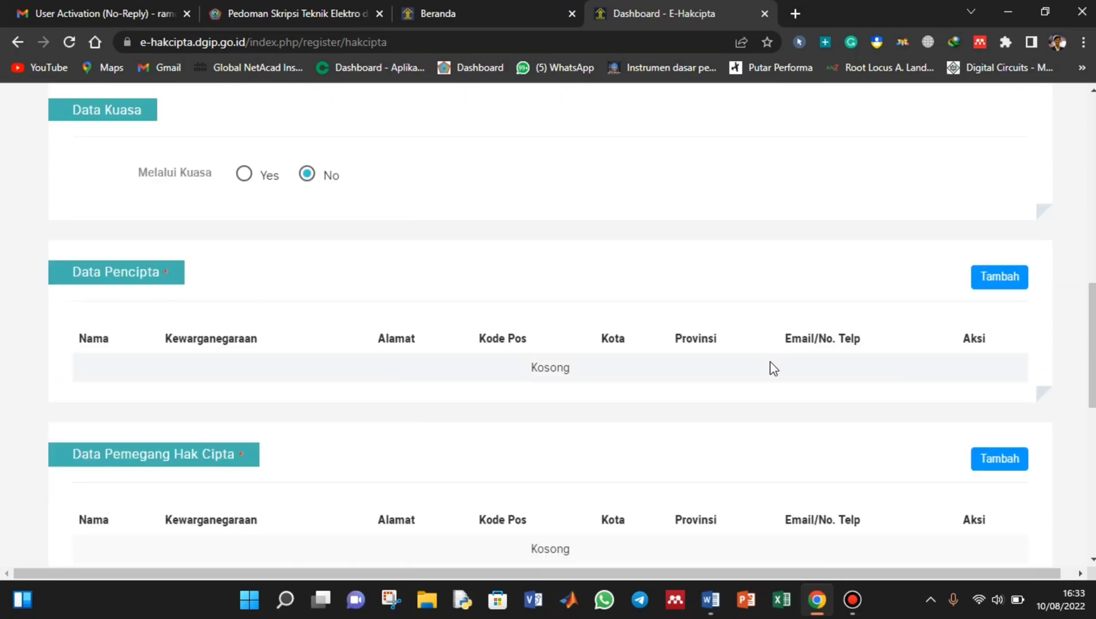
click(978, 279)
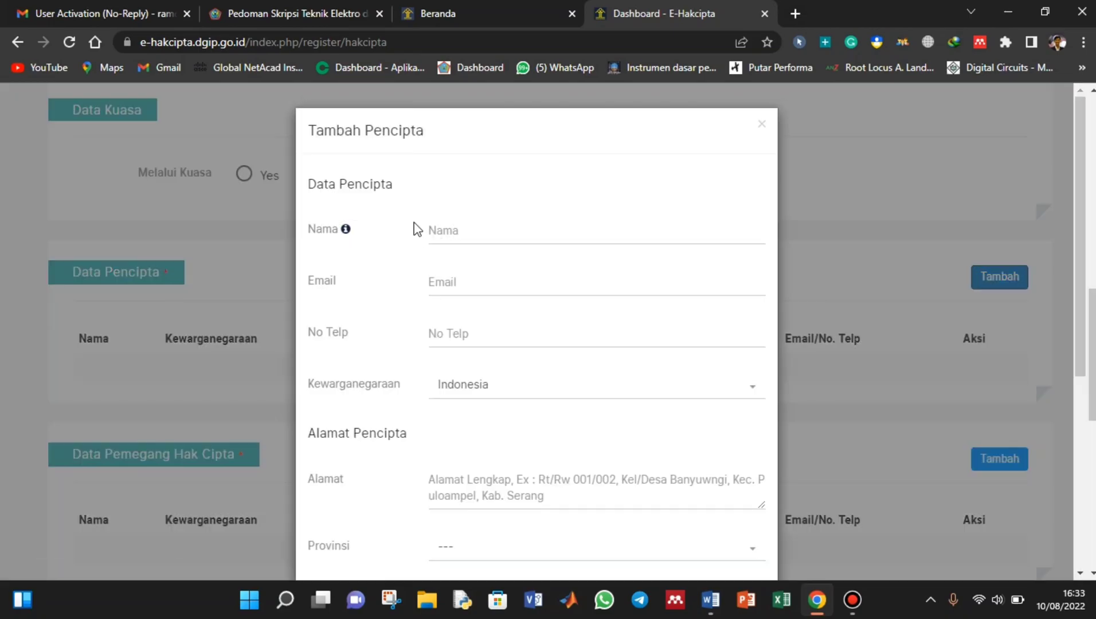
click(508, 237)
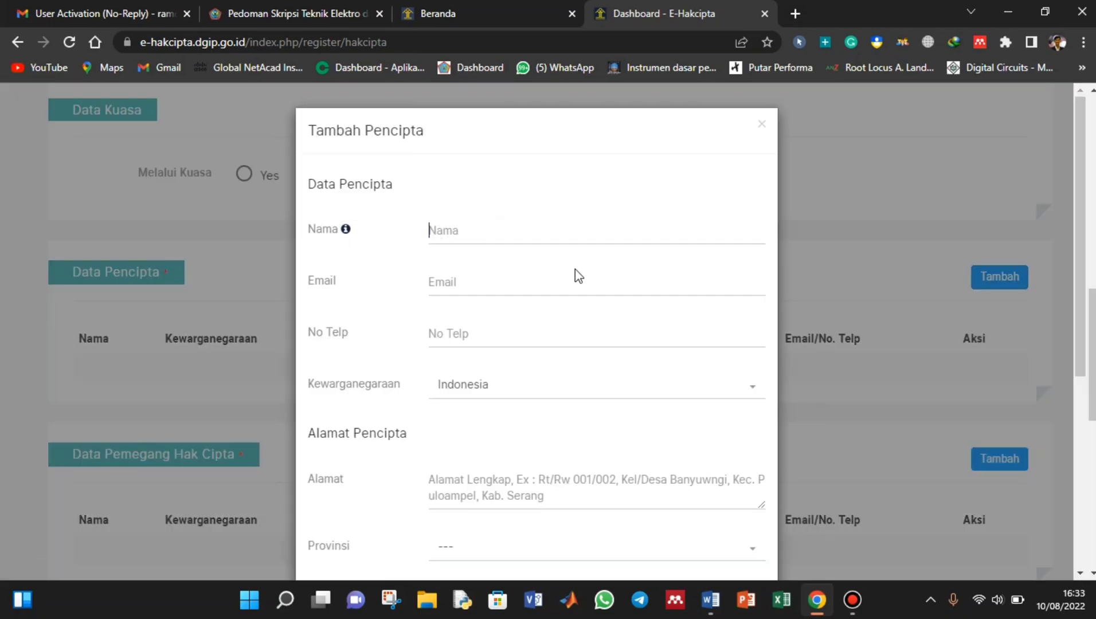
click(513, 290)
click(480, 336)
scroll(488, 323, down, 3)
scroll(504, 307, down, 1)
click(531, 238)
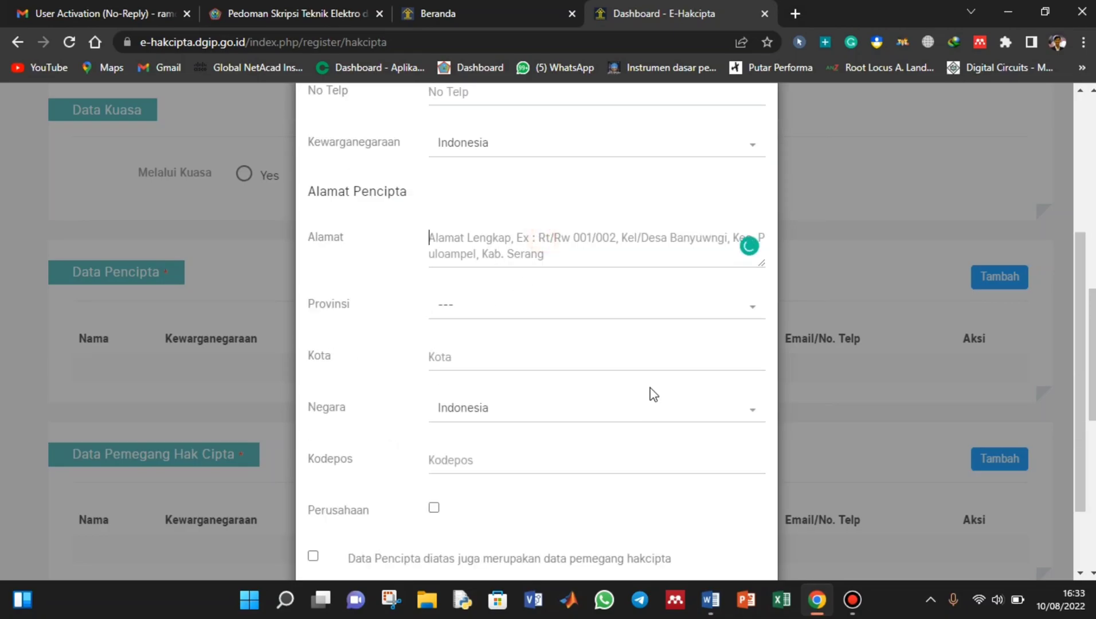
scroll(467, 417, down, 1)
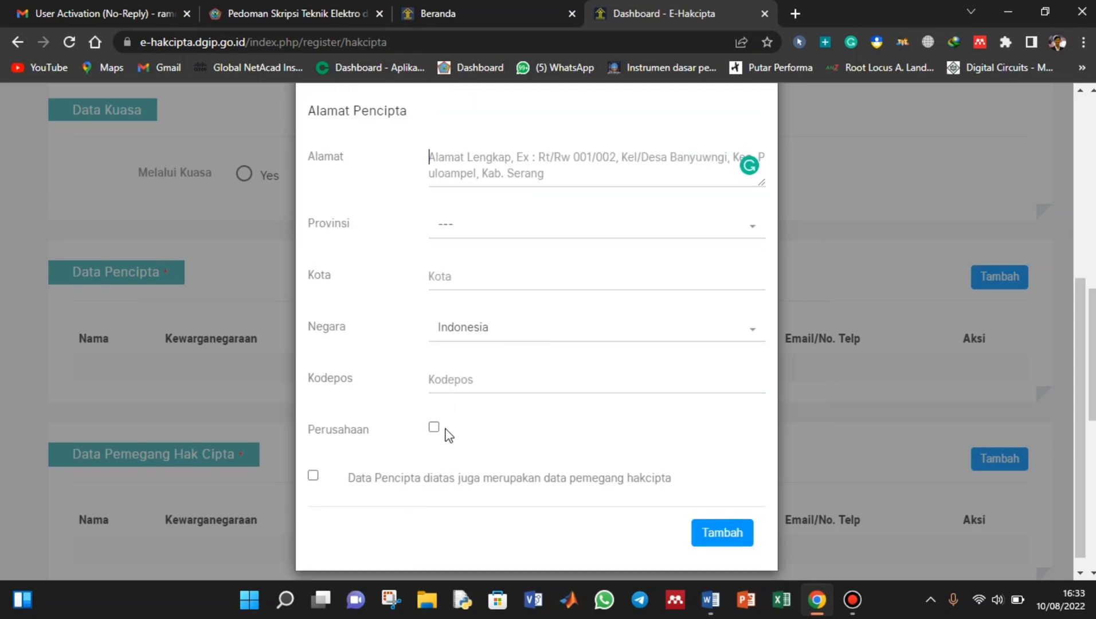
scroll(486, 456, down, 1)
scroll(543, 422, up, 5)
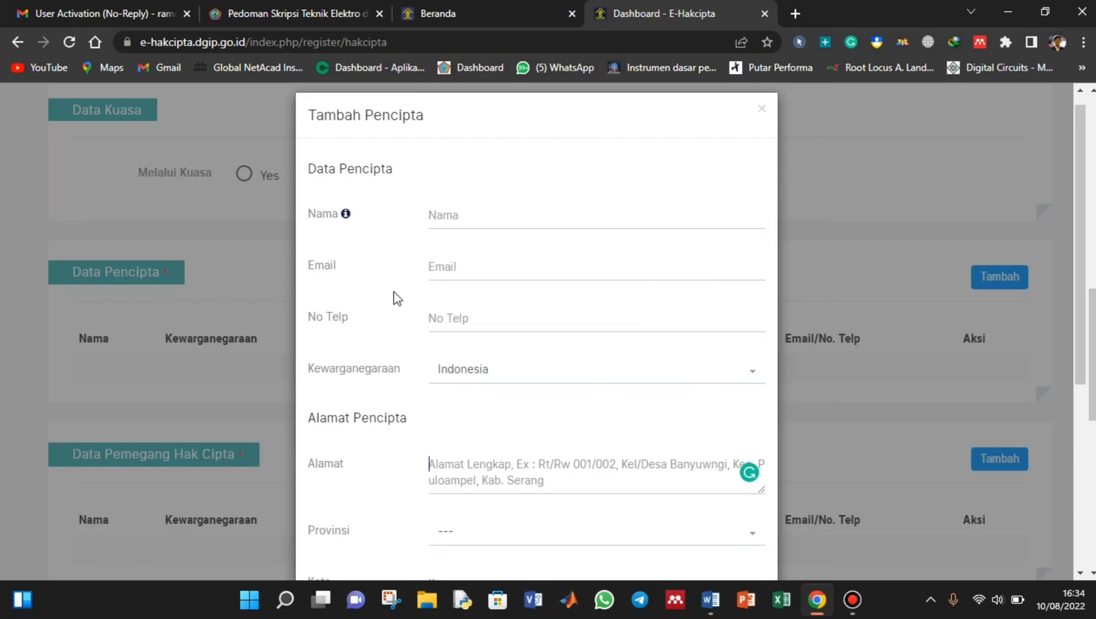
scroll(550, 426, down, 6)
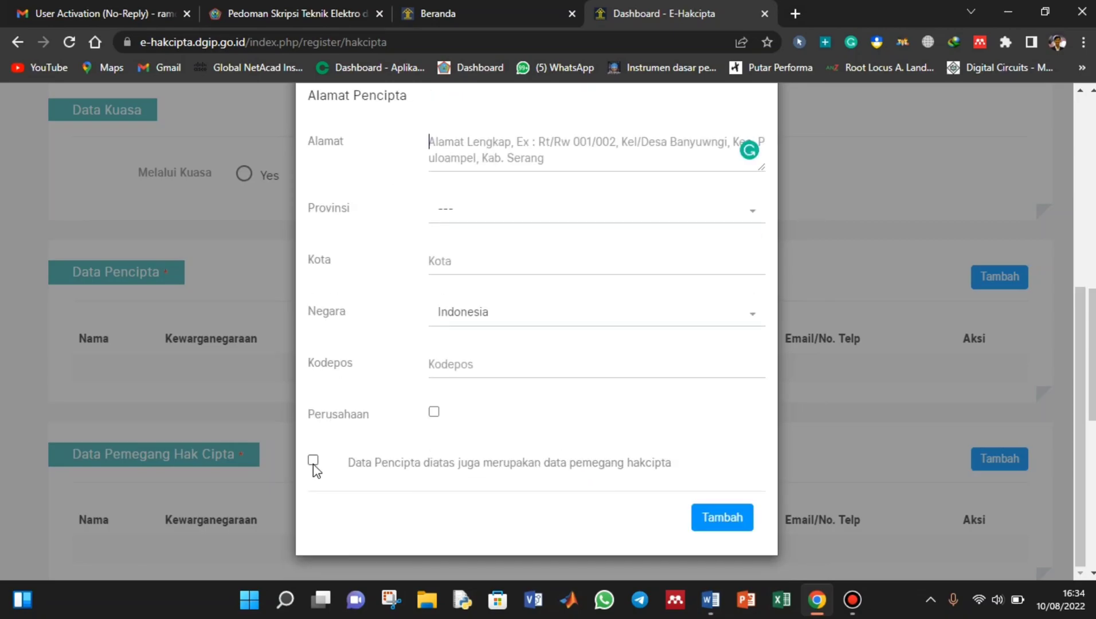
Mark the creator as also being the copyright holder, try to add the blank entry, and check the required fields.
click(313, 460)
click(723, 520)
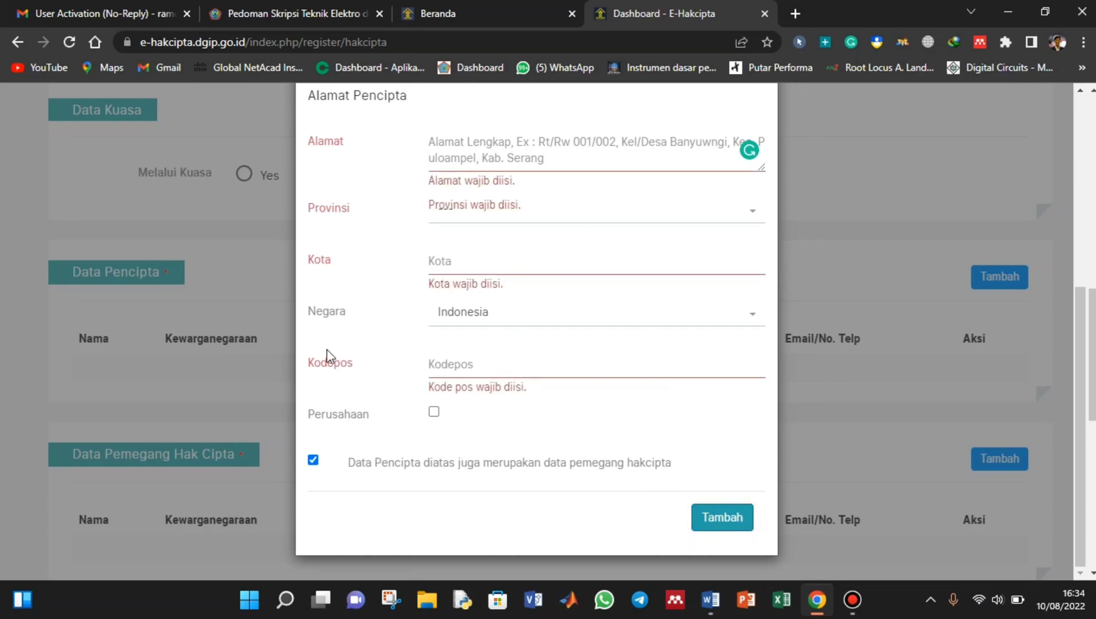
scroll(510, 298, up, 5)
scroll(511, 259, down, 5)
scroll(504, 298, up, 5)
Fill in the creator's name, email and phone number with placeholder values.
click(502, 239)
text(ddd)
click(486, 282)
text(ddd)
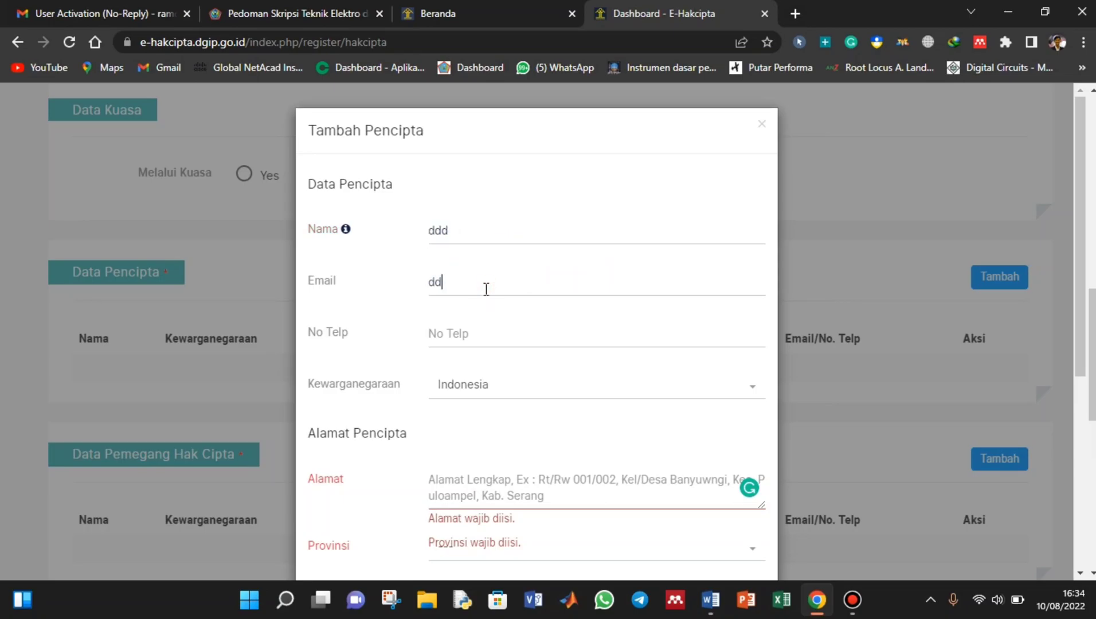
click(482, 336)
text(44)
Fill in the creator's Alamat and Kota with placeholder text and set Provinsi to BALI.
scroll(499, 447, down, 4)
click(547, 256)
text(eee)
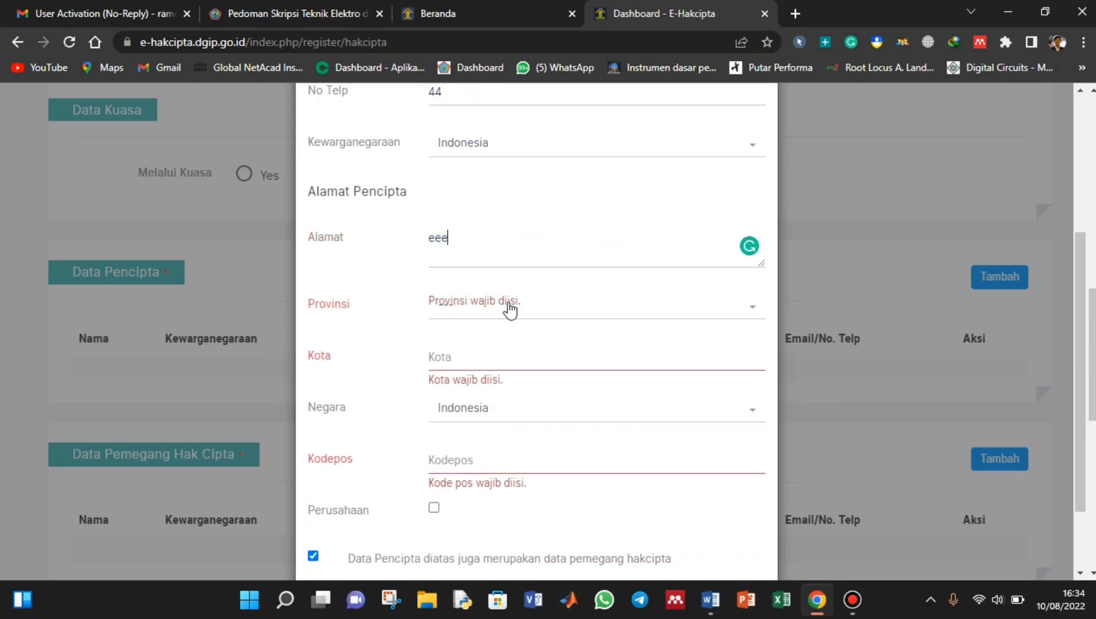
click(505, 304)
click(505, 395)
click(502, 357)
text(ee)
click(485, 408)
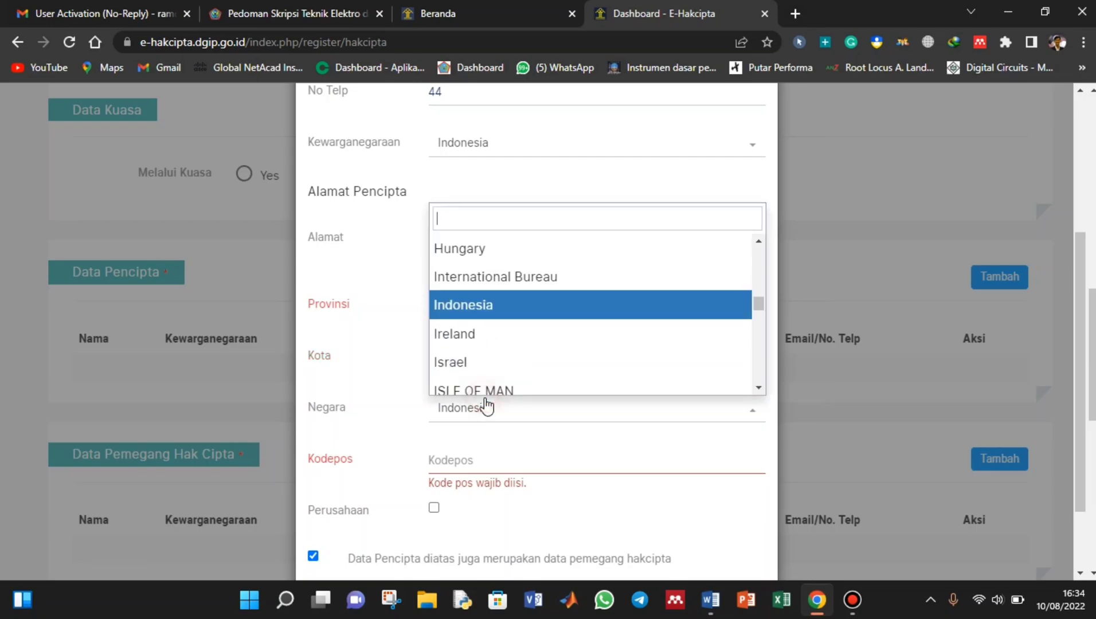
Keep Indonesia as Negara, fill in a placeholder numeric Kodepos, and add the creator to the application.
click(488, 462)
text(e)
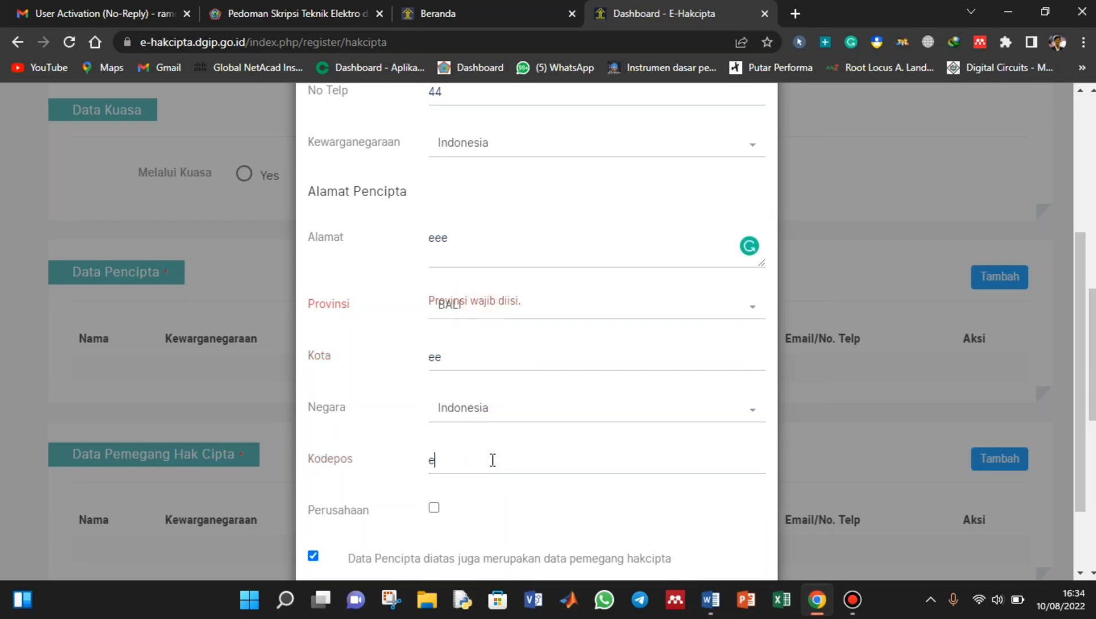
key(BackSpace)
text(33)
scroll(493, 438, down, 2)
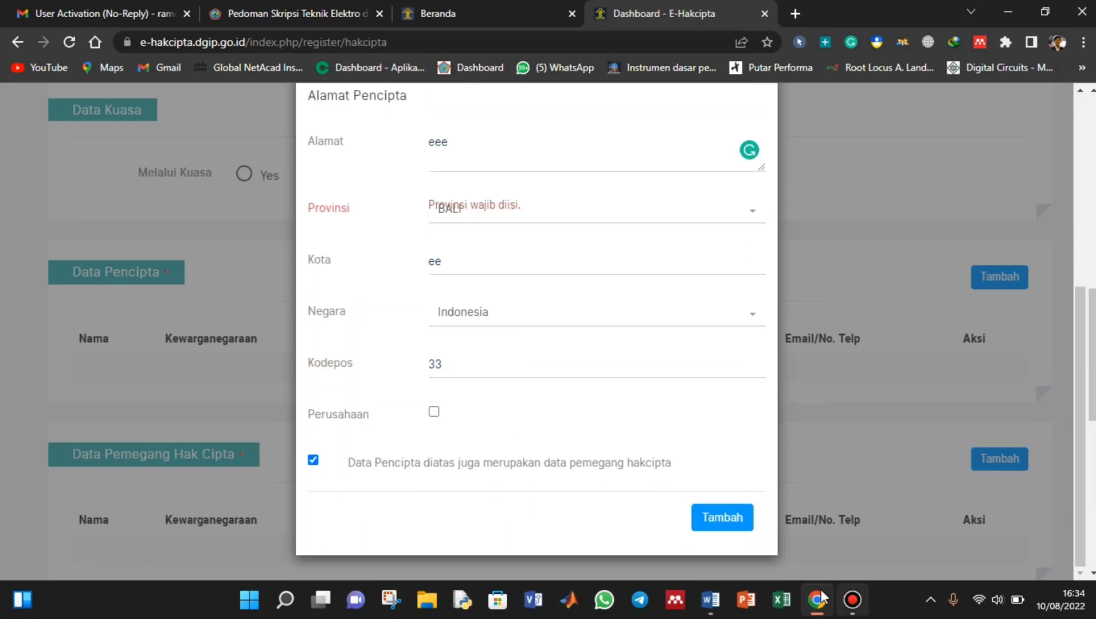
click(734, 522)
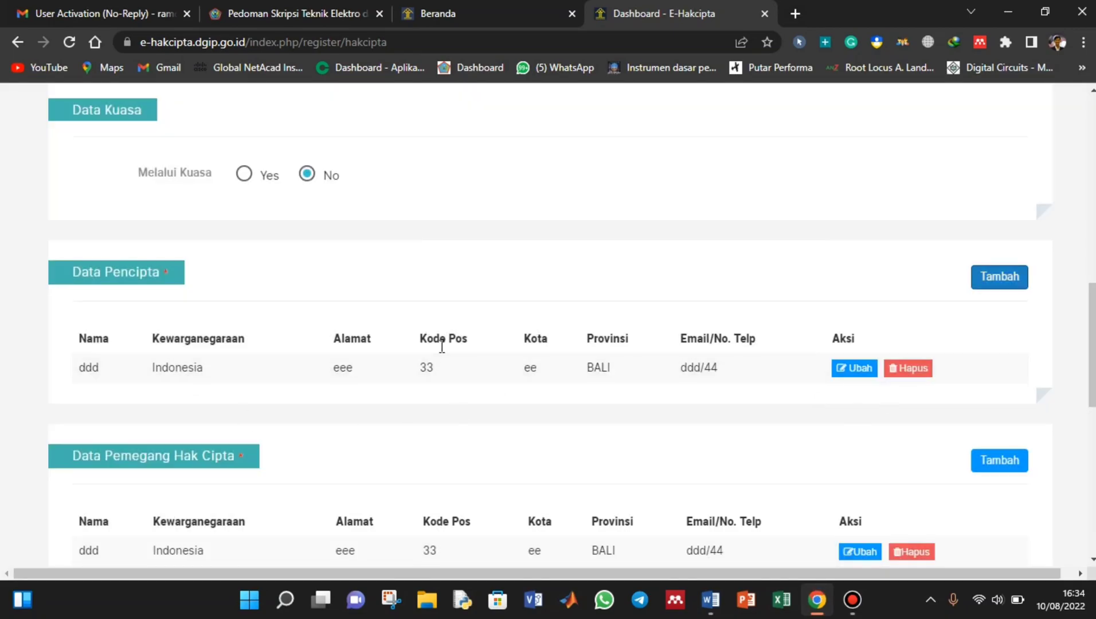
Open a blank form for a second creator, mark the creator as also the copyright holder, and close it without adding.
scroll(595, 370, down, 3)
scroll(857, 286, up, 3)
click(997, 282)
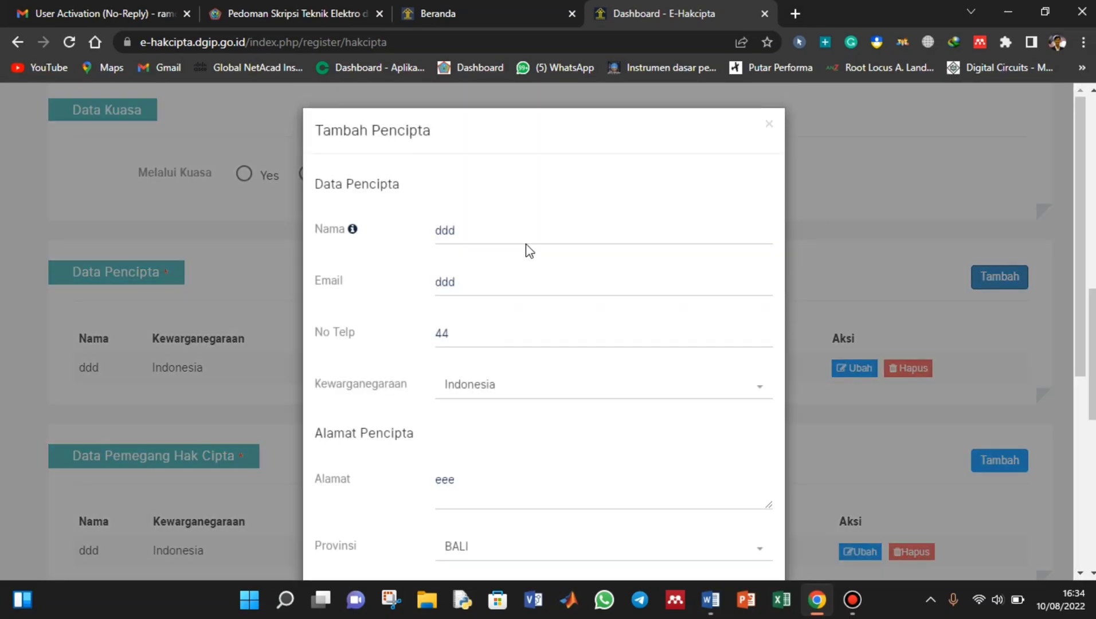
click(520, 232)
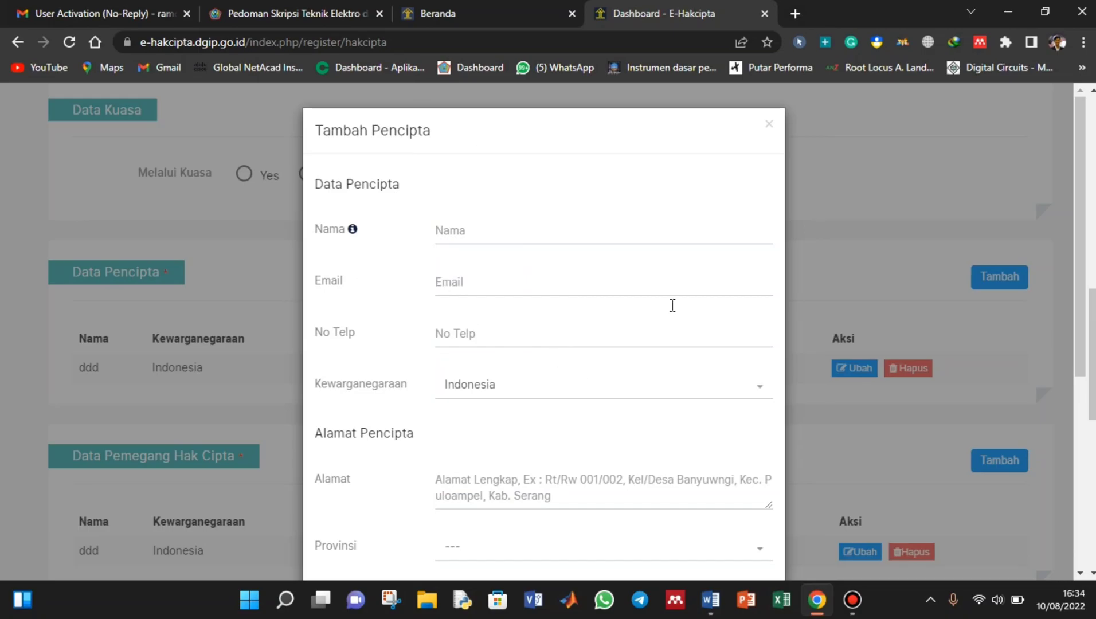
scroll(455, 396, down, 6)
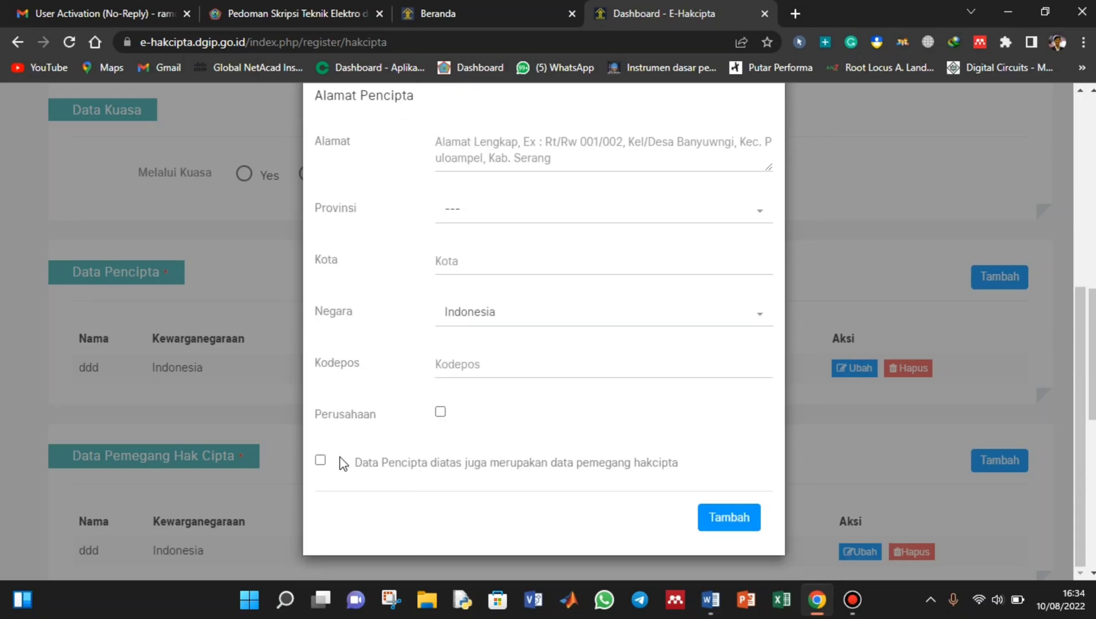
click(320, 460)
click(972, 290)
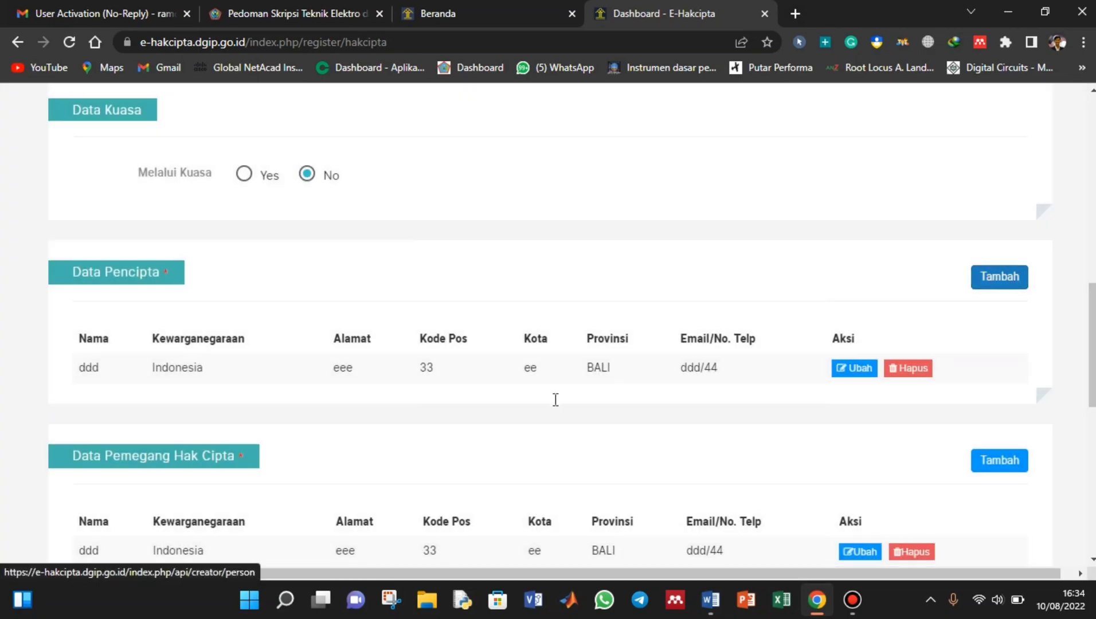
click(495, 375)
scroll(527, 377, down, 3)
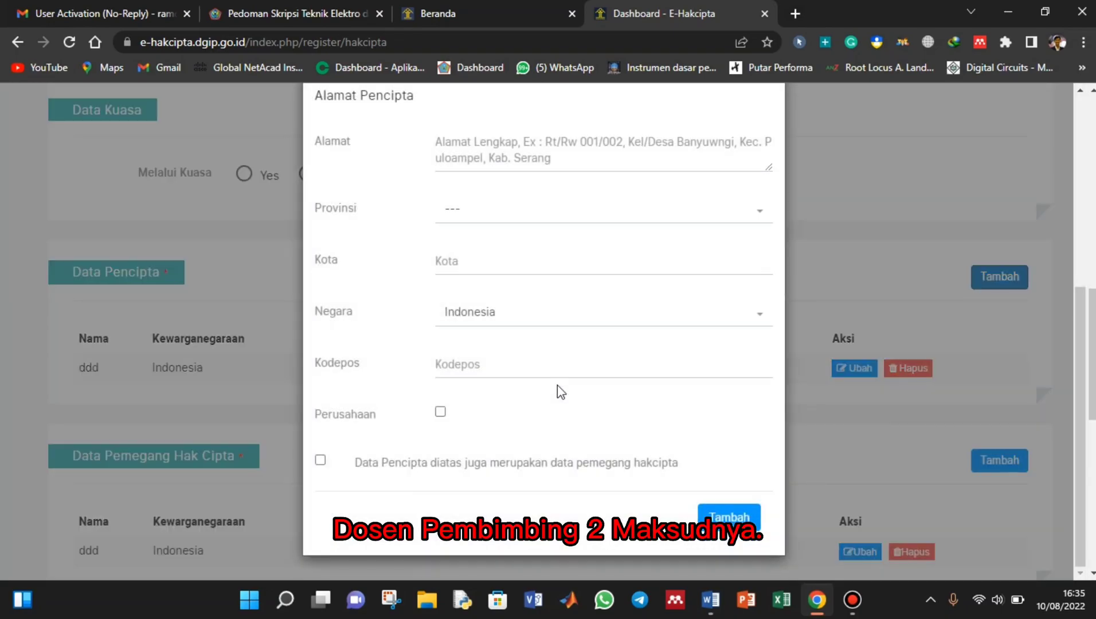
click(320, 461)
scroll(805, 375, up, 6)
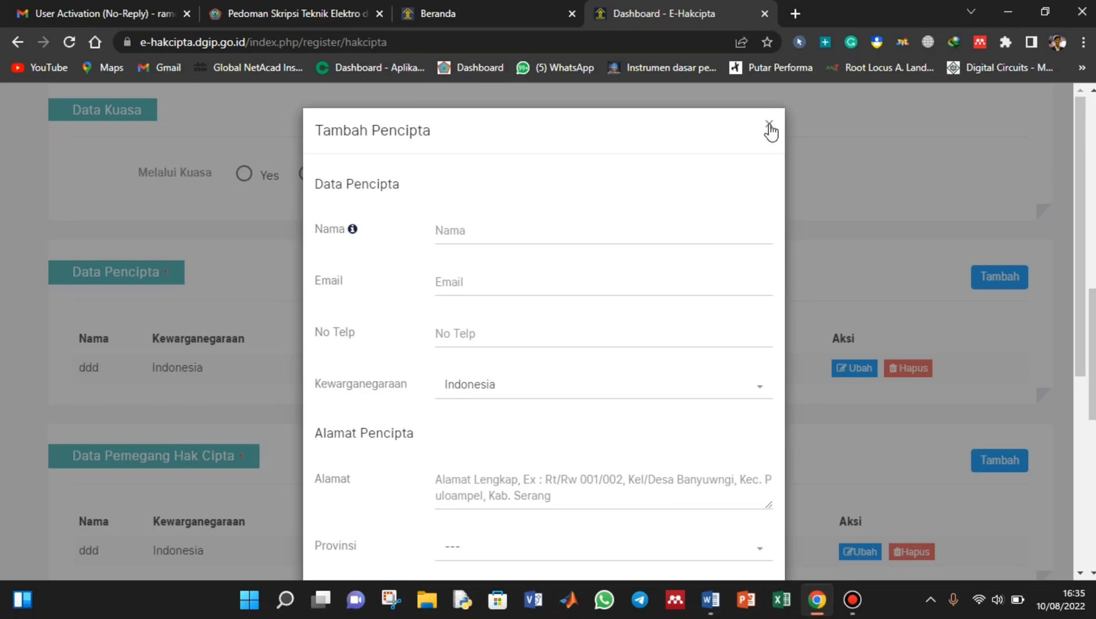
click(769, 125)
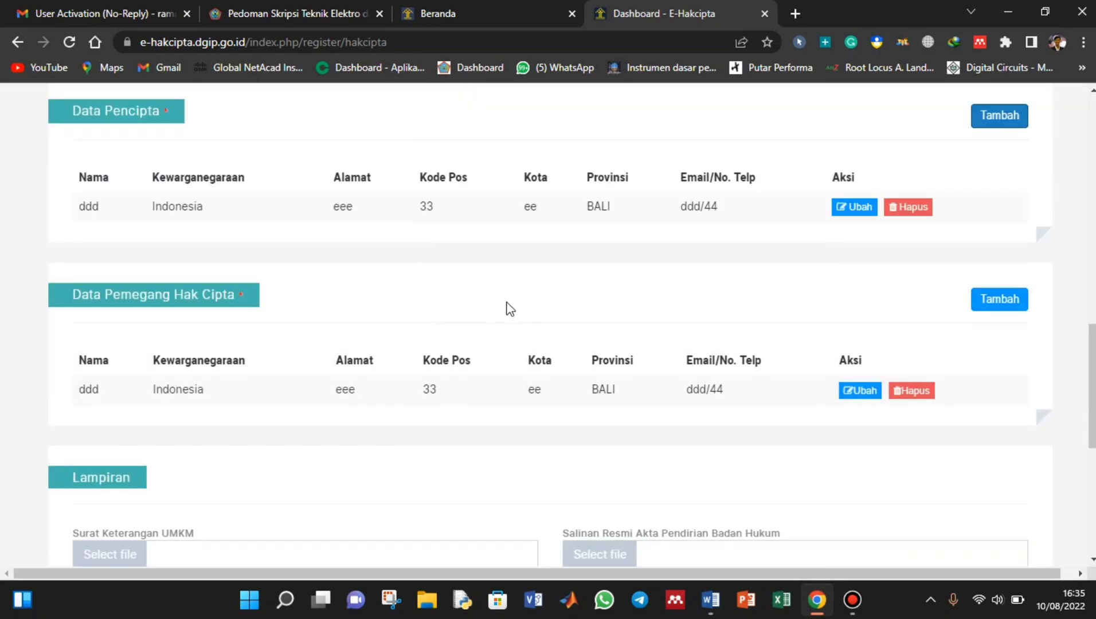
Compare the entries under Data Pencipta and Data Pemegang Hak Cipta and look over the start of the Lampiran section.
scroll(343, 404, down, 2)
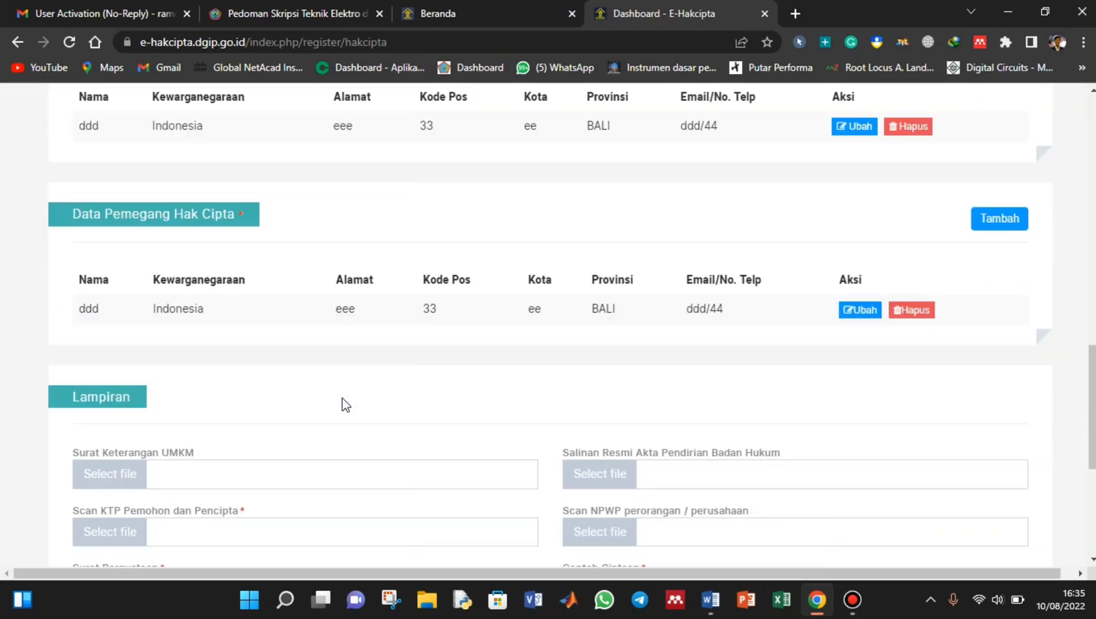
scroll(346, 405, up, 1)
scroll(345, 405, up, 1)
scroll(346, 405, down, 3)
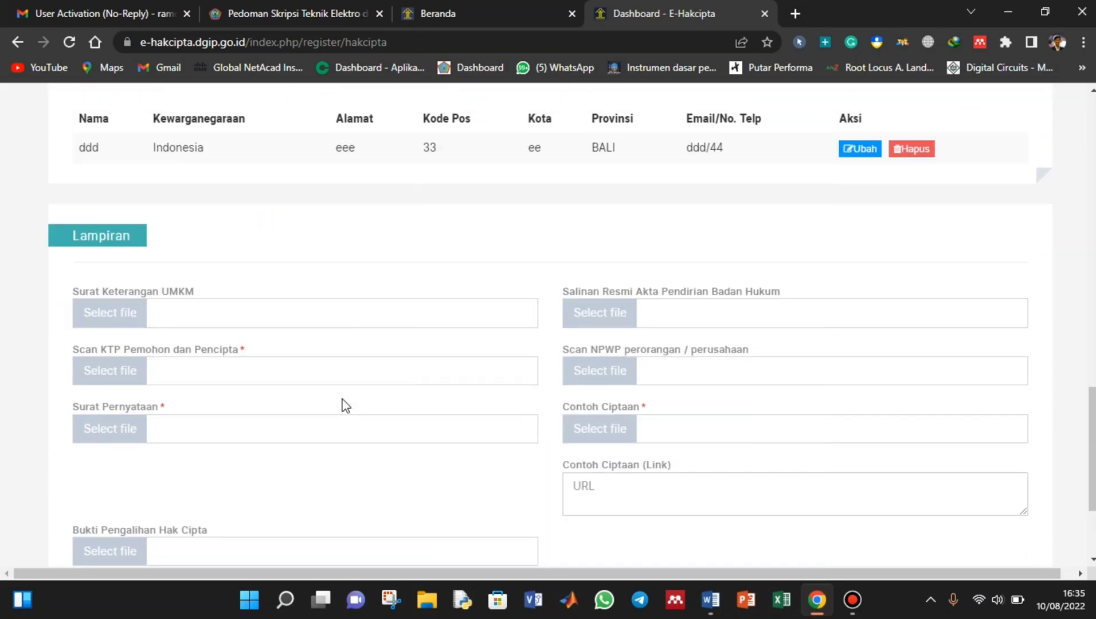
scroll(345, 406, up, 1)
scroll(358, 260, up, 2)
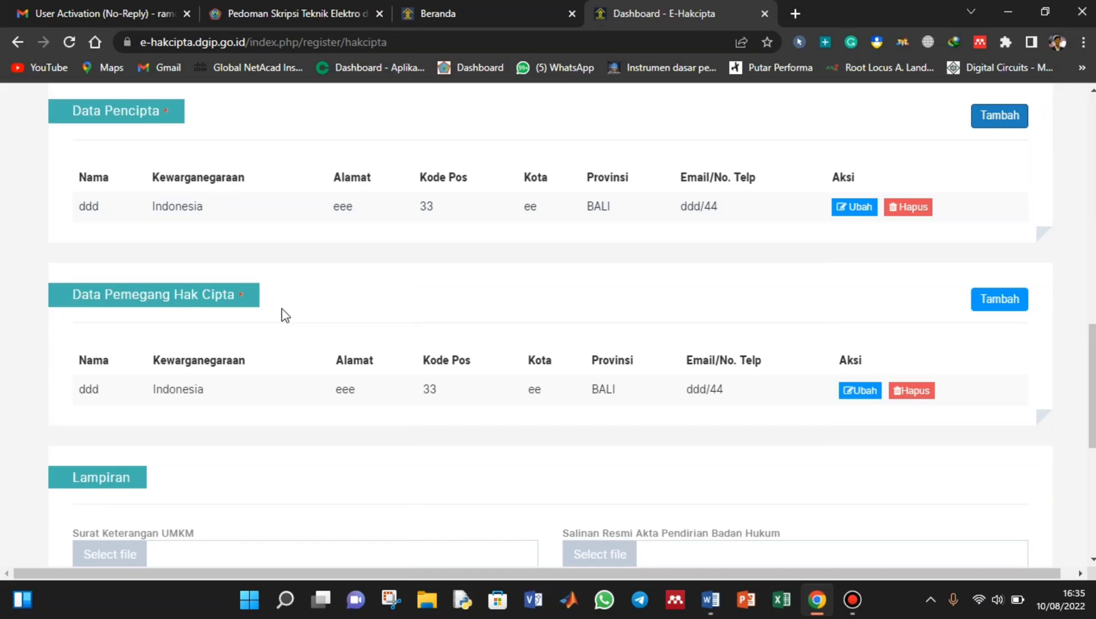
scroll(321, 362, down, 2)
scroll(274, 372, up, 1)
scroll(275, 372, down, 1)
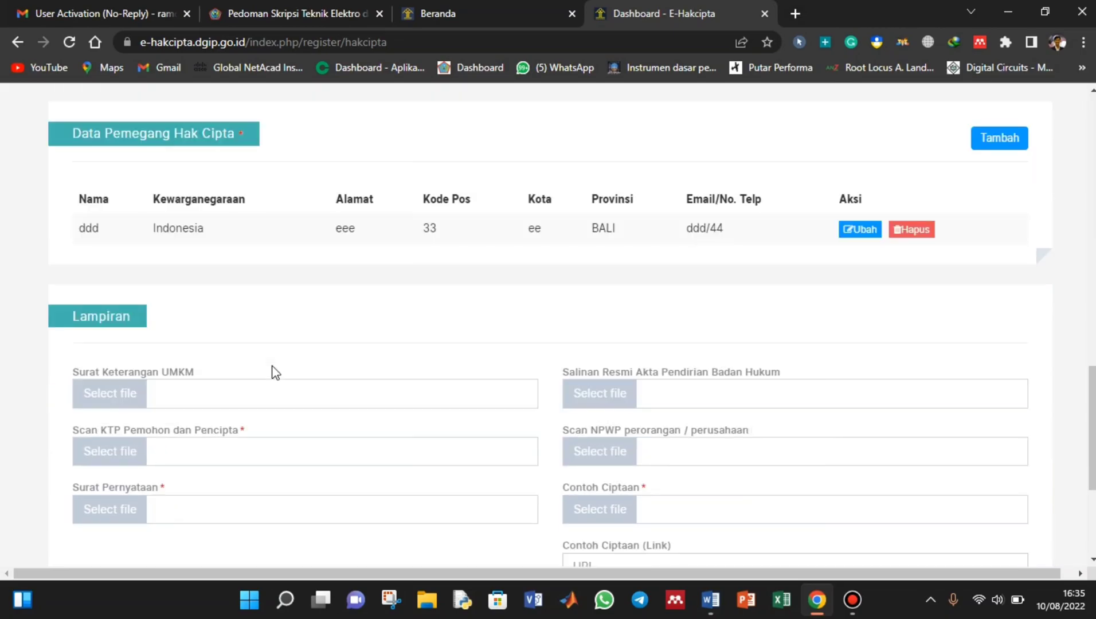
Look over the Lampiran upload fields and open the file selection for Surat Keterangan UMKM, closing it without choosing a file.
scroll(275, 372, down, 2)
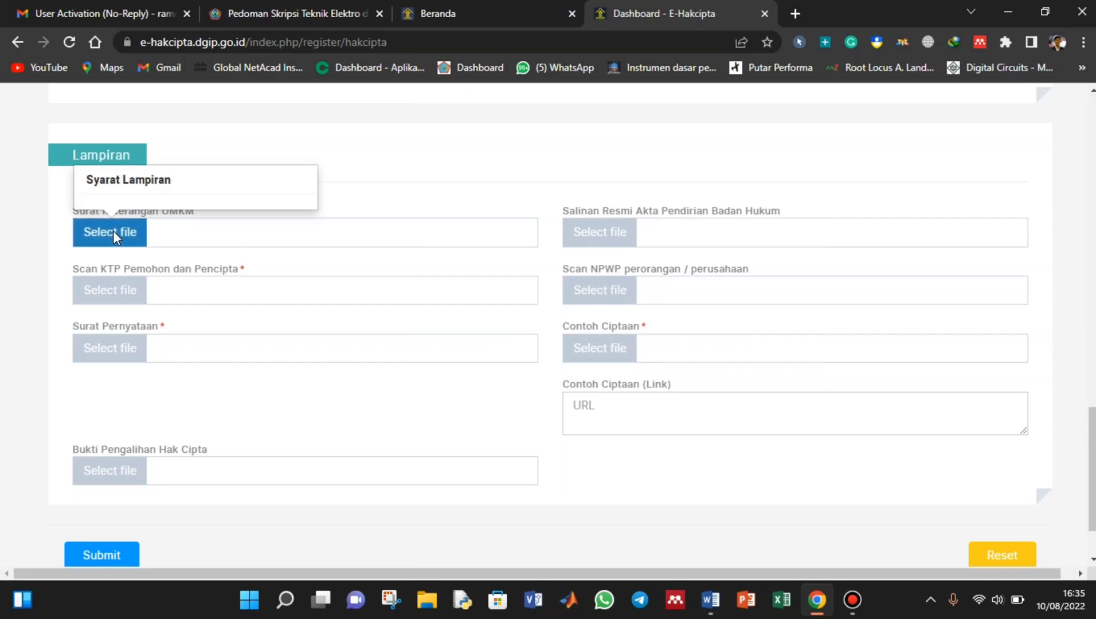
mouse_move(121, 289)
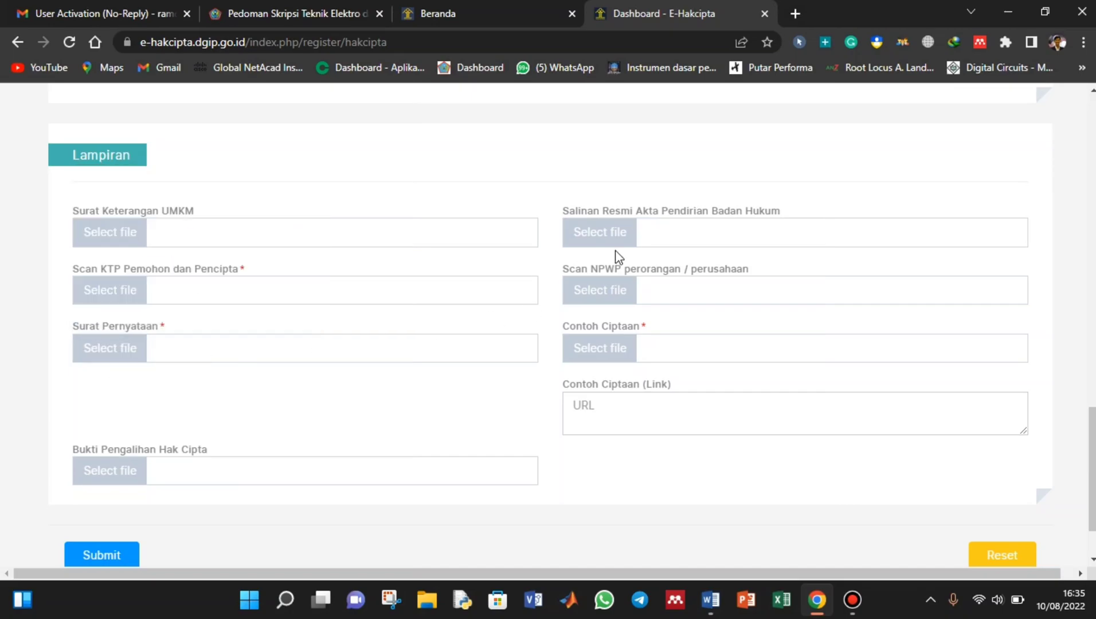
mouse_move(609, 232)
mouse_move(596, 346)
scroll(269, 428, down, 2)
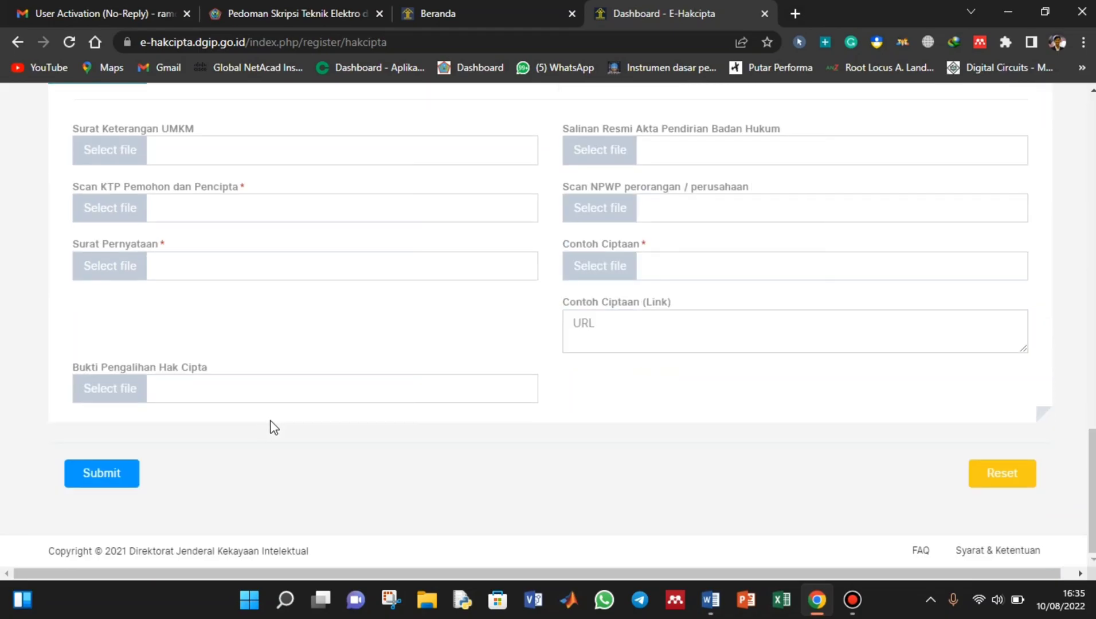
scroll(274, 427, up, 3)
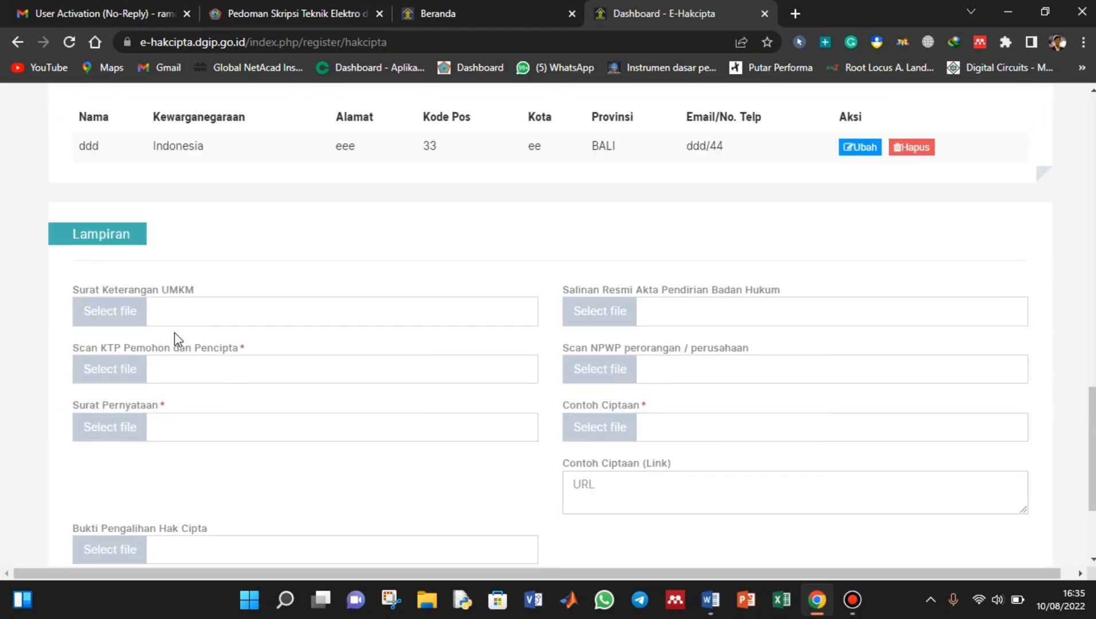
click(125, 318)
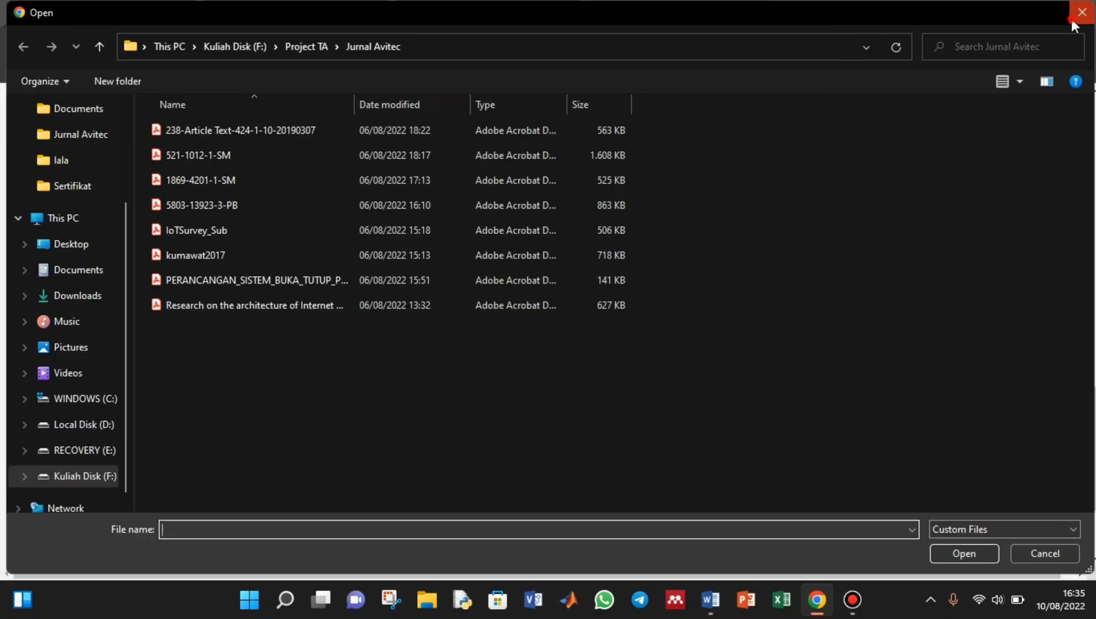
click(1080, 13)
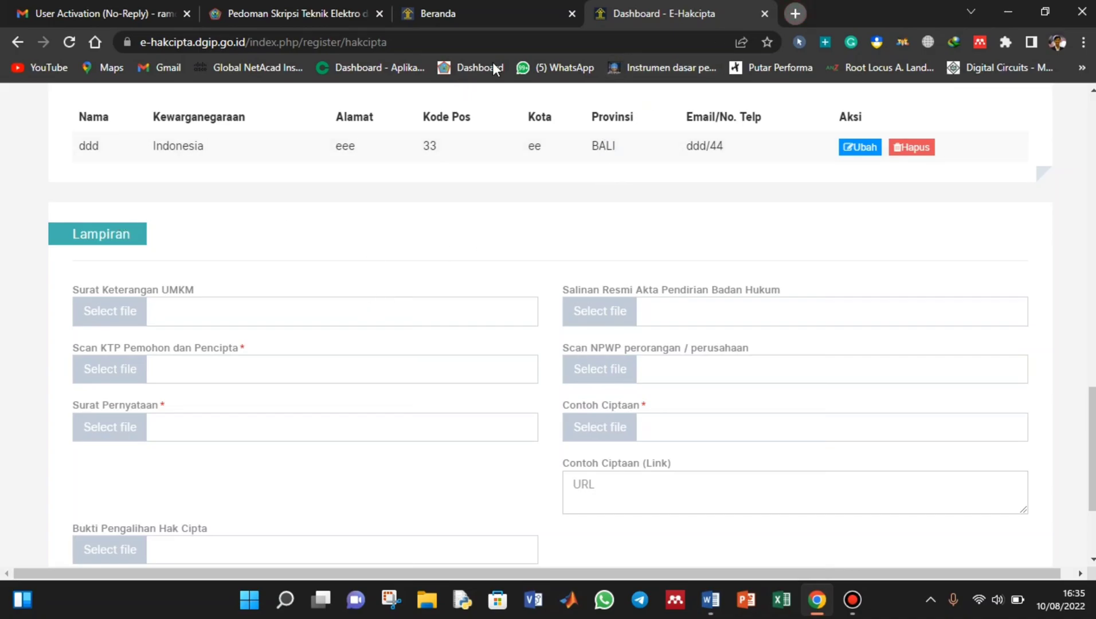
Search the web for "statuta itda" in a new tab and find the STATUTA ITDA file on ITDA's Dokumen page.
key(ctrl+t)
text(b)
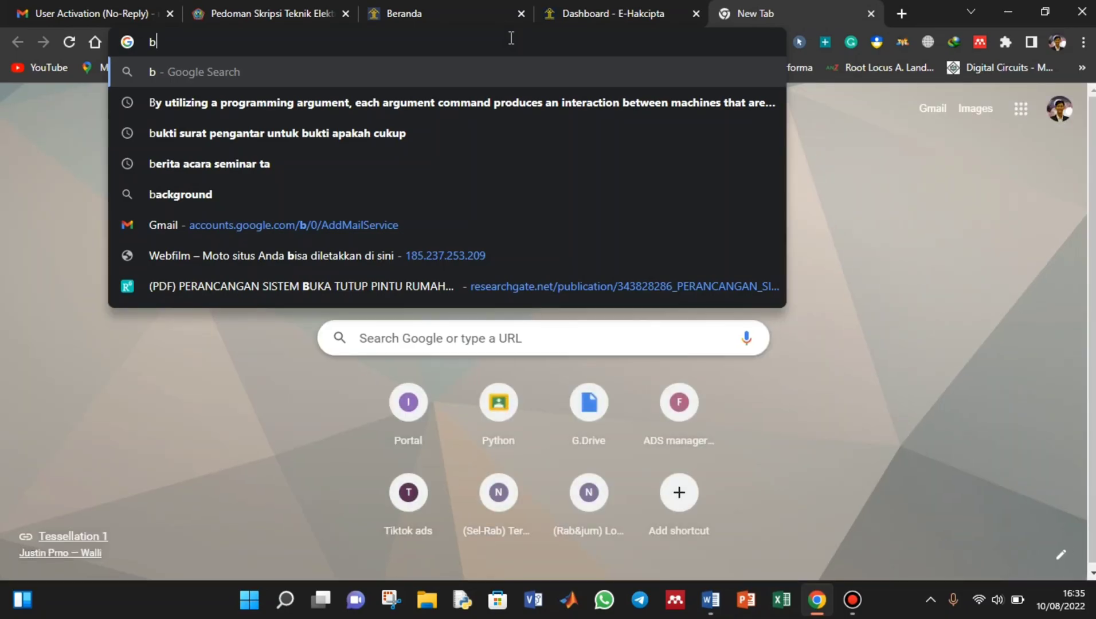
key(BackSpace)
text(stat)
key(Down)
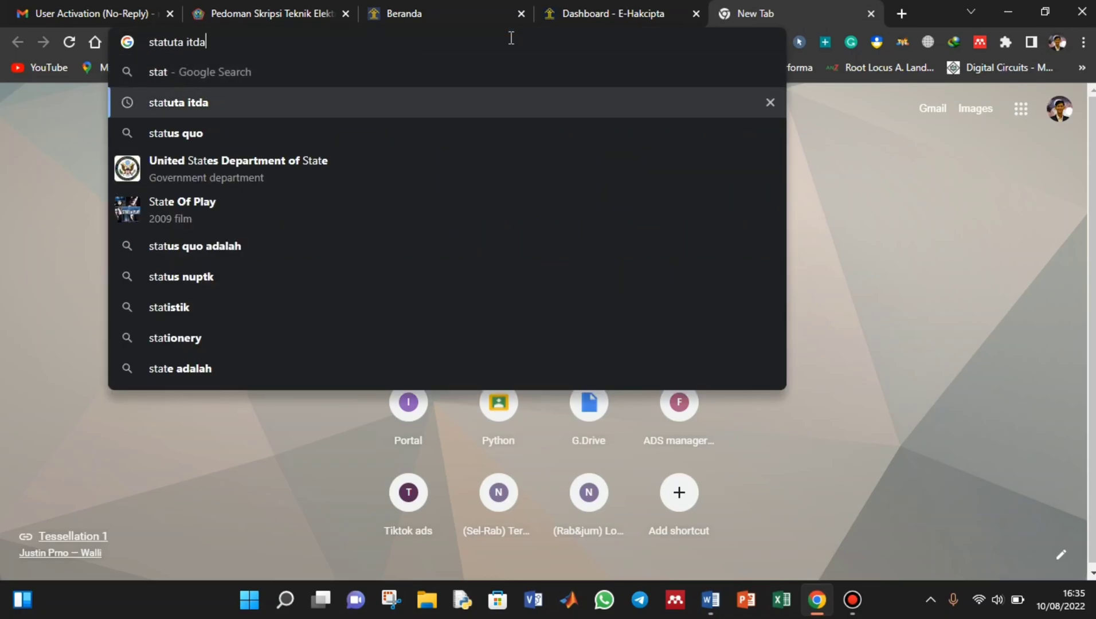
key(Return)
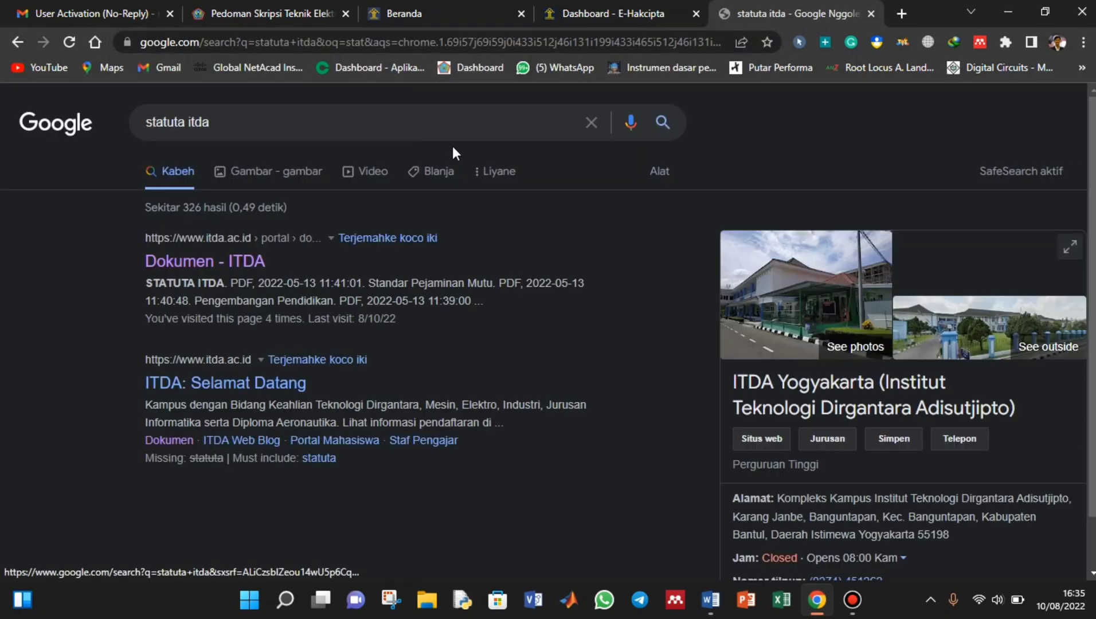
click(226, 264)
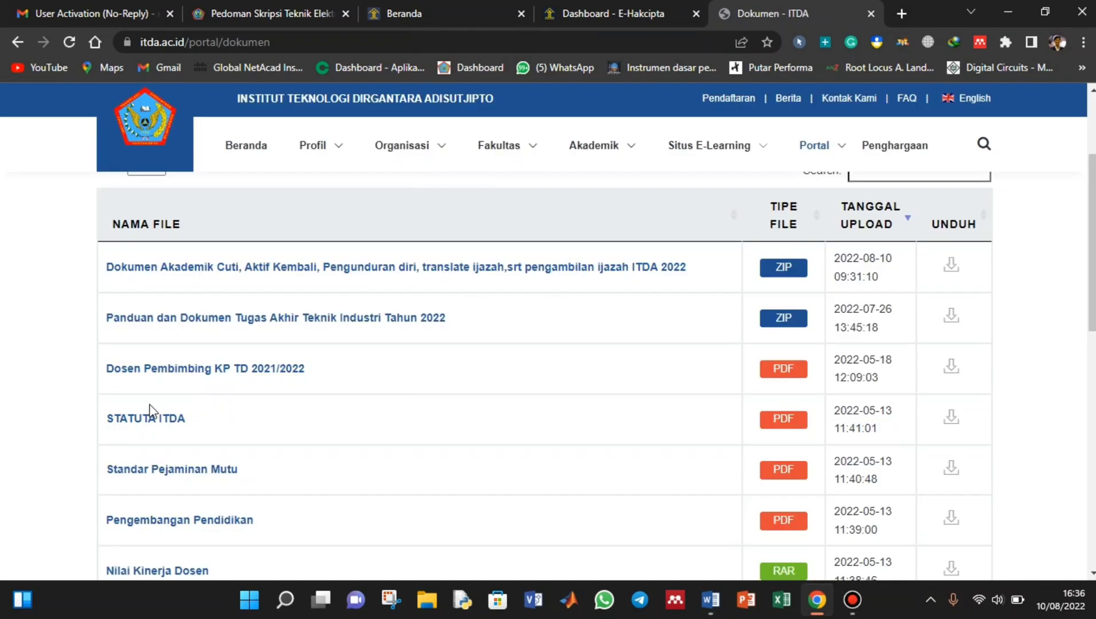
drag(105, 424, 186, 417)
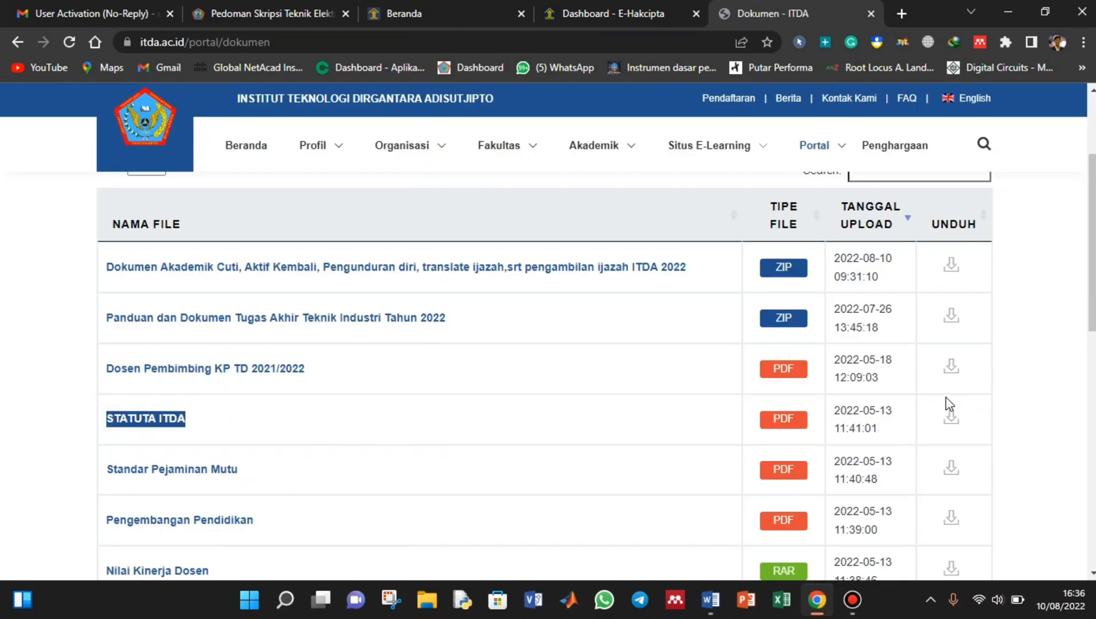
Return to the E-Hakcipta form and check the file requirement for Scan KTP Pemohon dan Pencipta.
key(ctrl+shift+Tab)
click(216, 289)
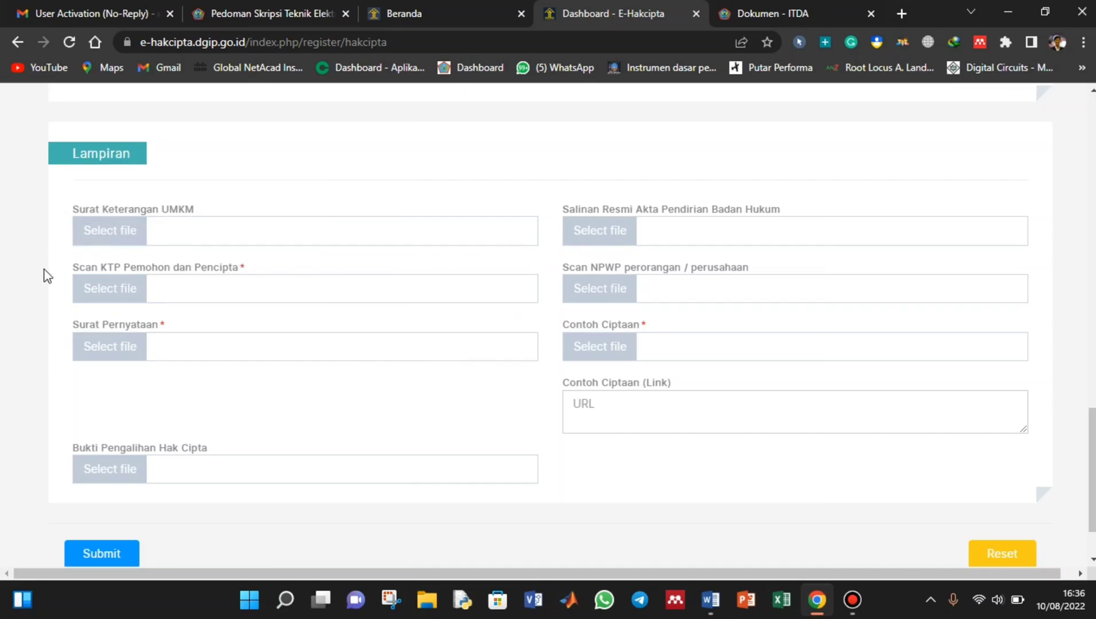
mouse_move(86, 288)
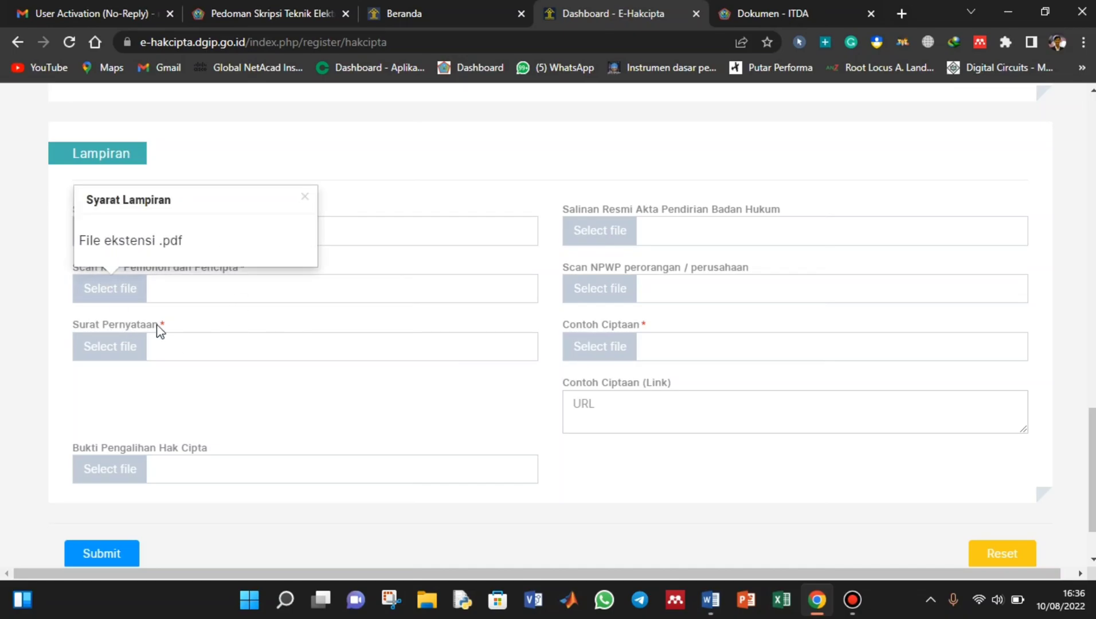
click(237, 292)
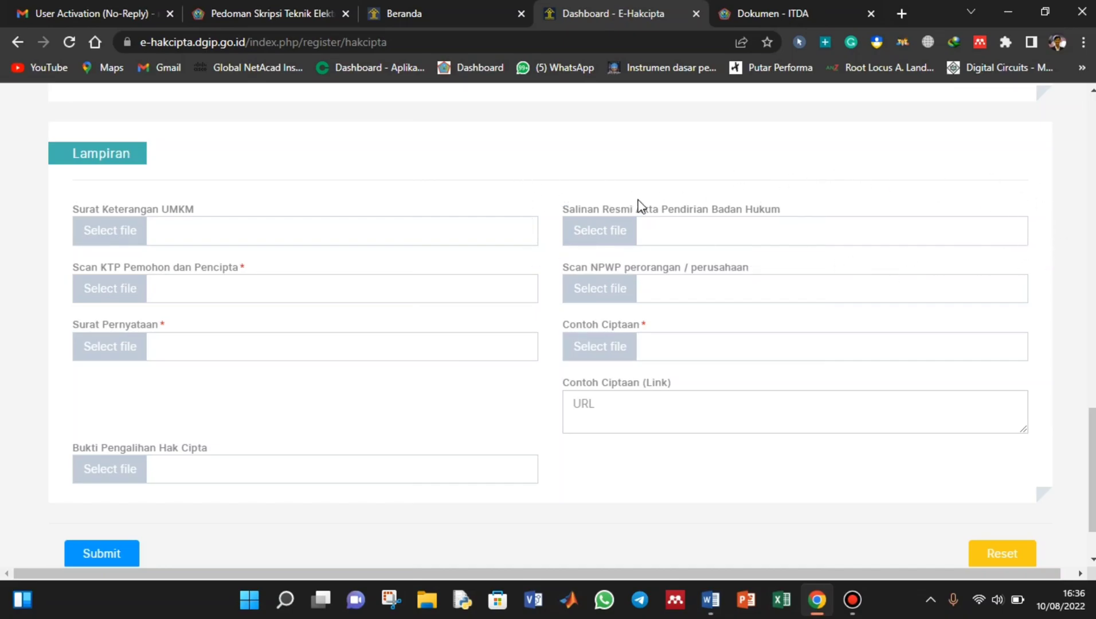
Filter ITDA's Dokumen list by "akreditasi", download the Sertifikat Akreditasi Institusi Perguruan Tinggi STTA archive, and close the archive window.
key(ctrl+Tab)
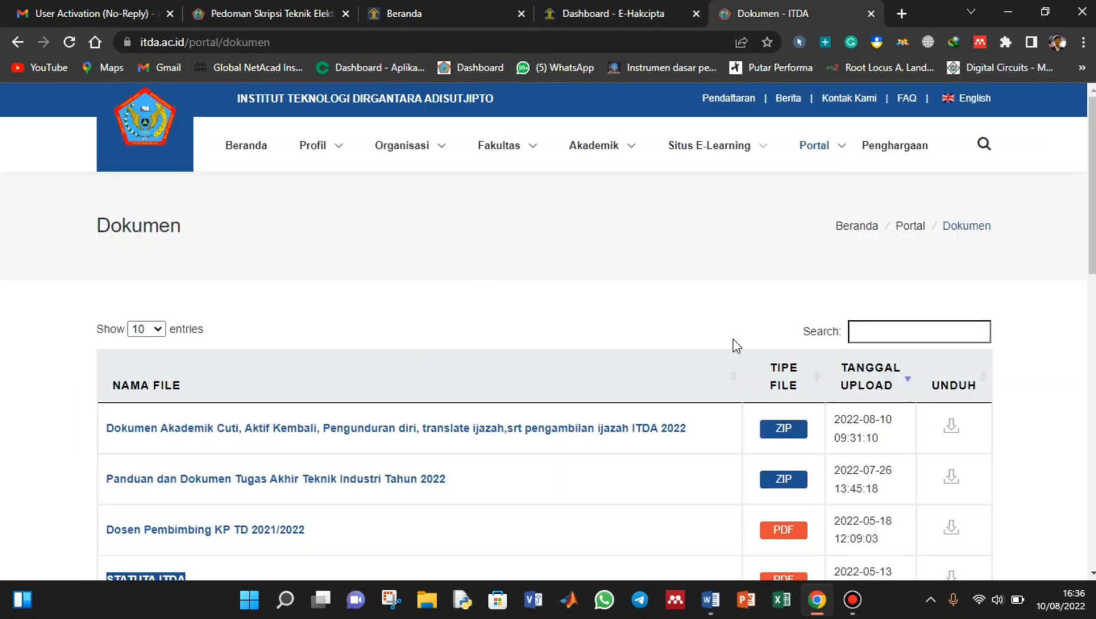
click(914, 334)
text(akreditasi)
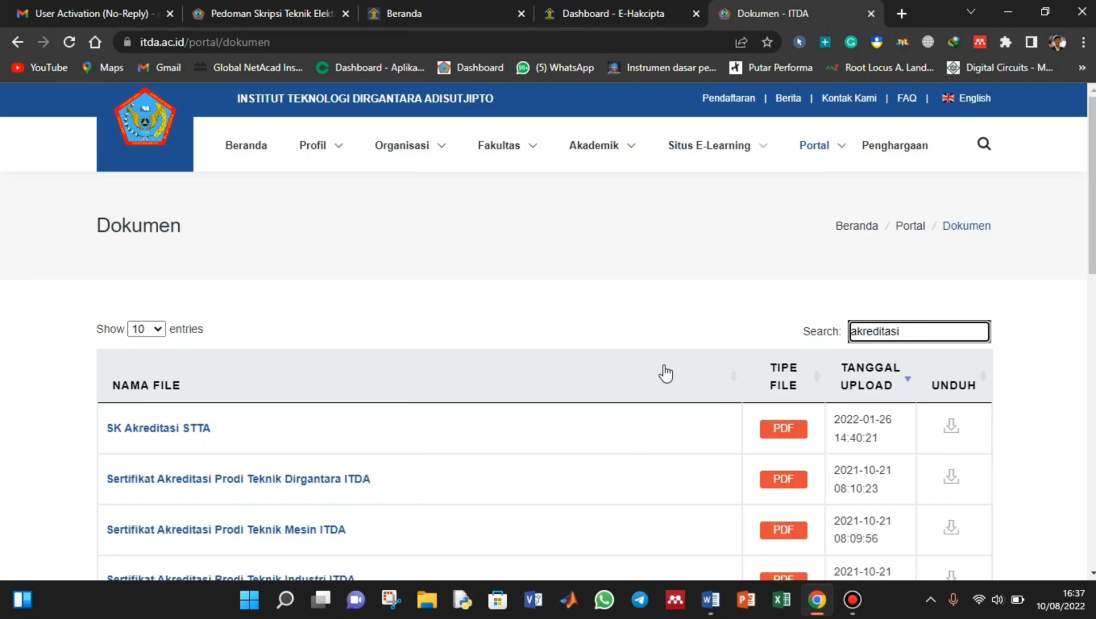
scroll(163, 273, down, 10)
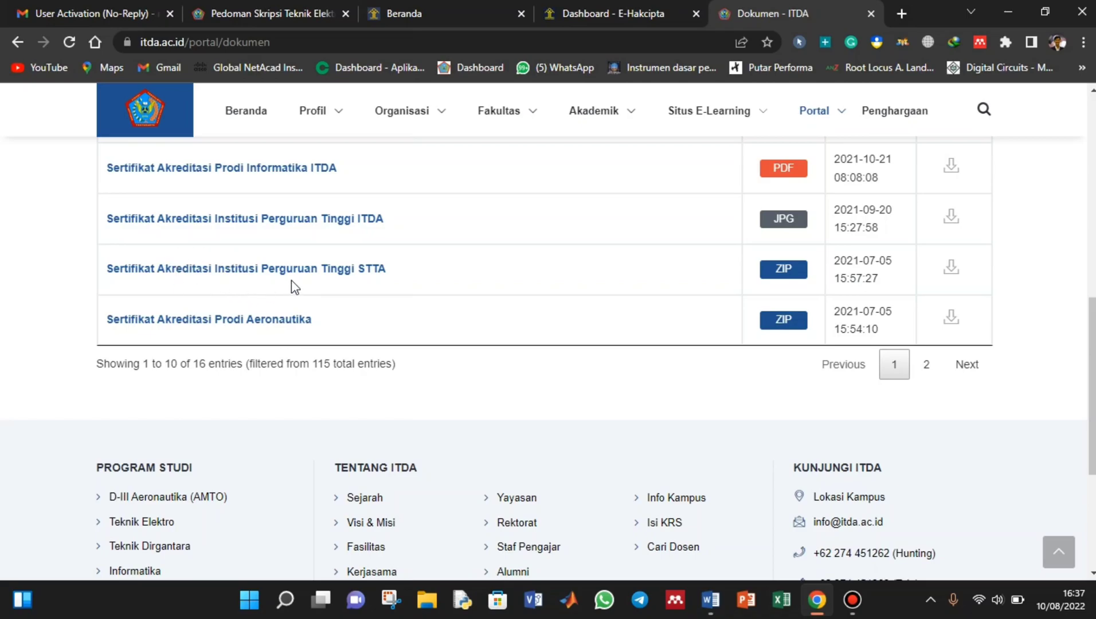
click(951, 274)
scroll(628, 339, up, 6)
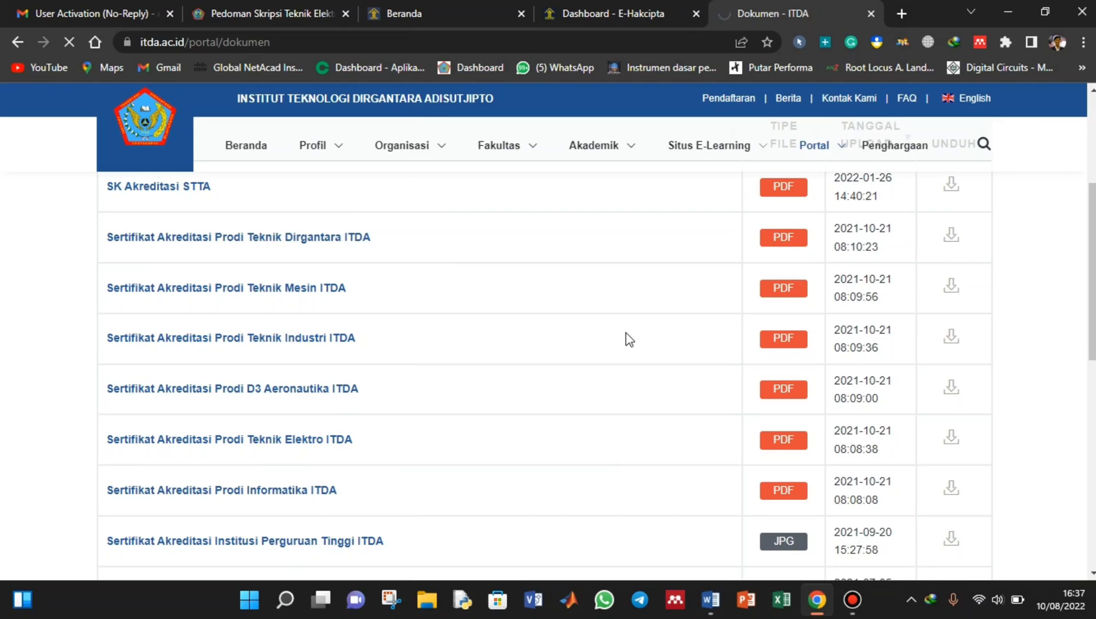
click(553, 365)
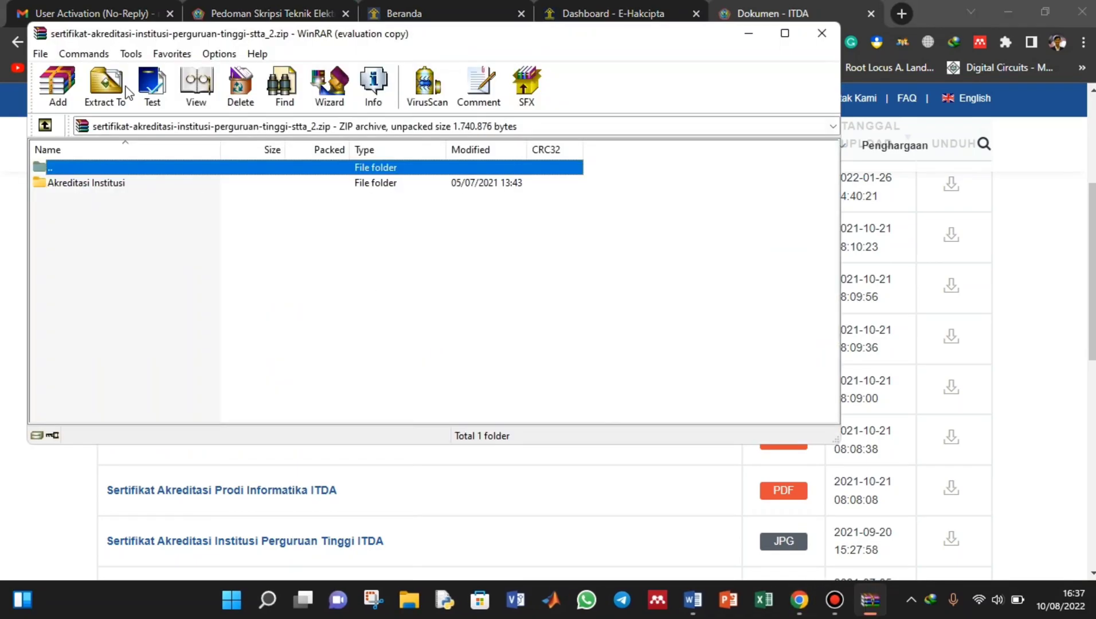
click(824, 34)
In File Explorer, open the archive's Akreditasi Institusi folder under Downloads > Compressed and select the STTA-2017-2022-B-September 2017 PDF.
key(super+e)
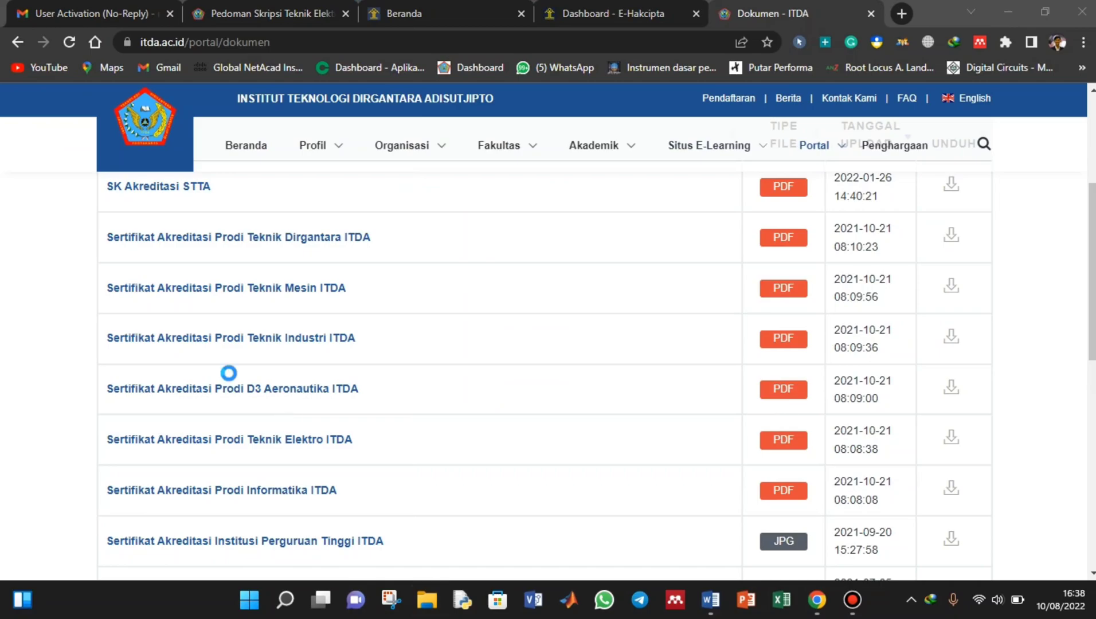
click(76, 450)
double_click(248, 169)
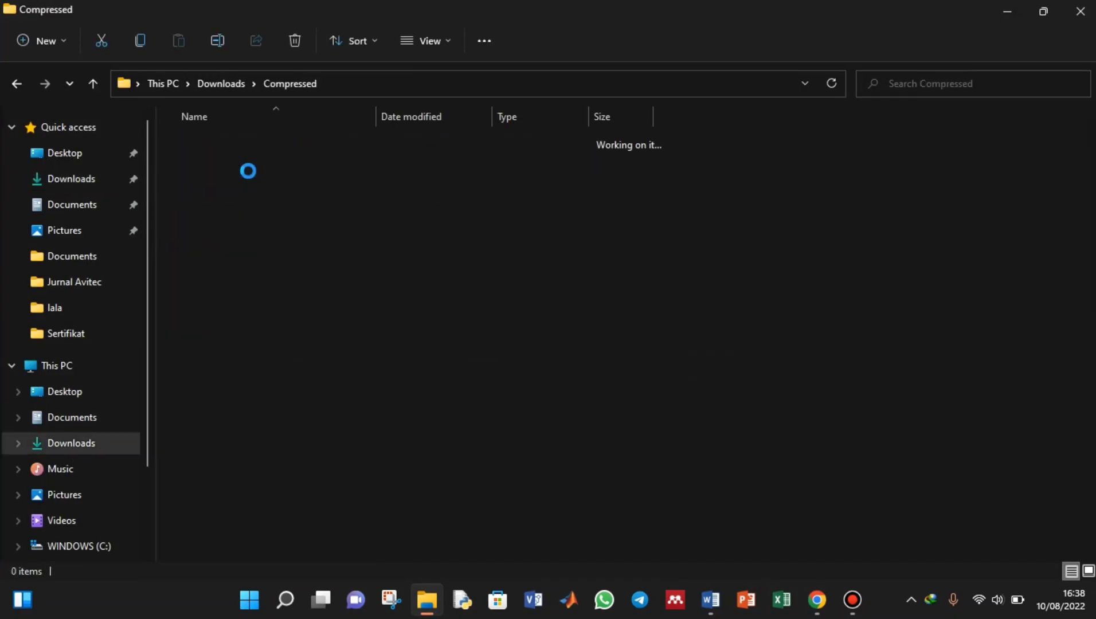
scroll(252, 287, down, 1)
double_click(275, 249)
double_click(256, 146)
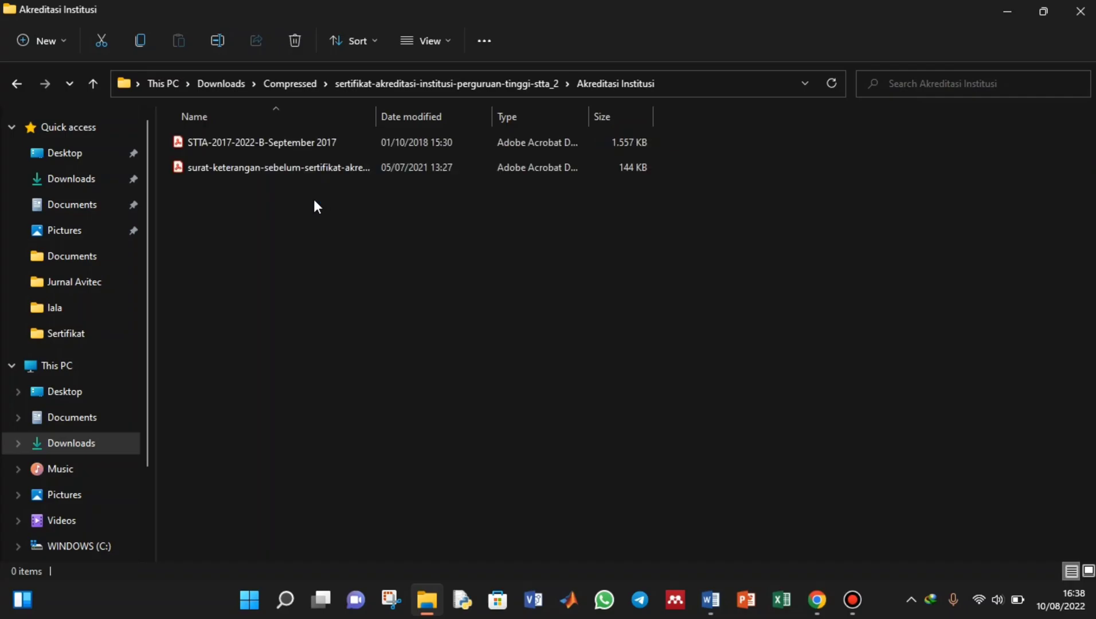
click(258, 143)
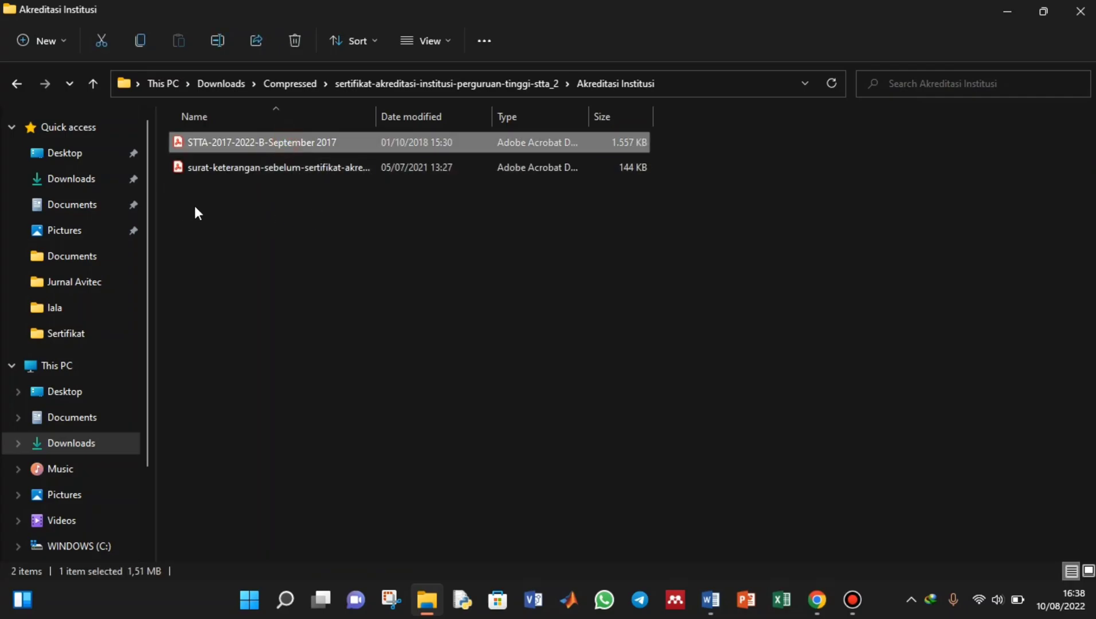
click(263, 173)
click(311, 147)
Return to the E-Hakcipta form in Chrome, open the file selection for Salinan Resmi Akta Pendirian Badan Hukum, and cancel it.
click(817, 599)
click(613, 14)
click(622, 236)
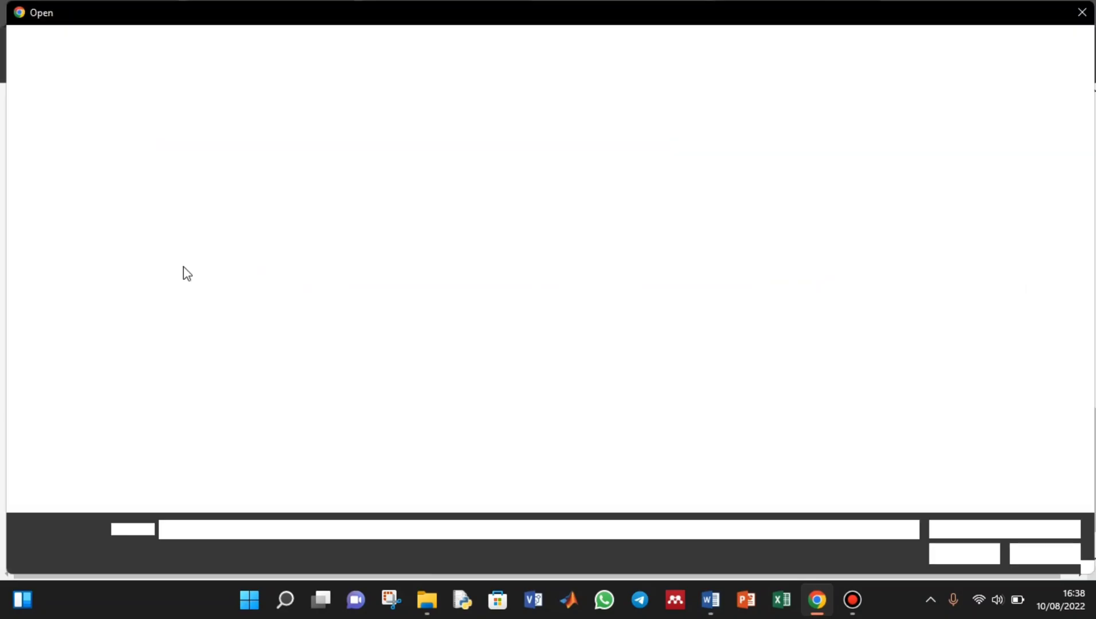
scroll(85, 149, up, 1)
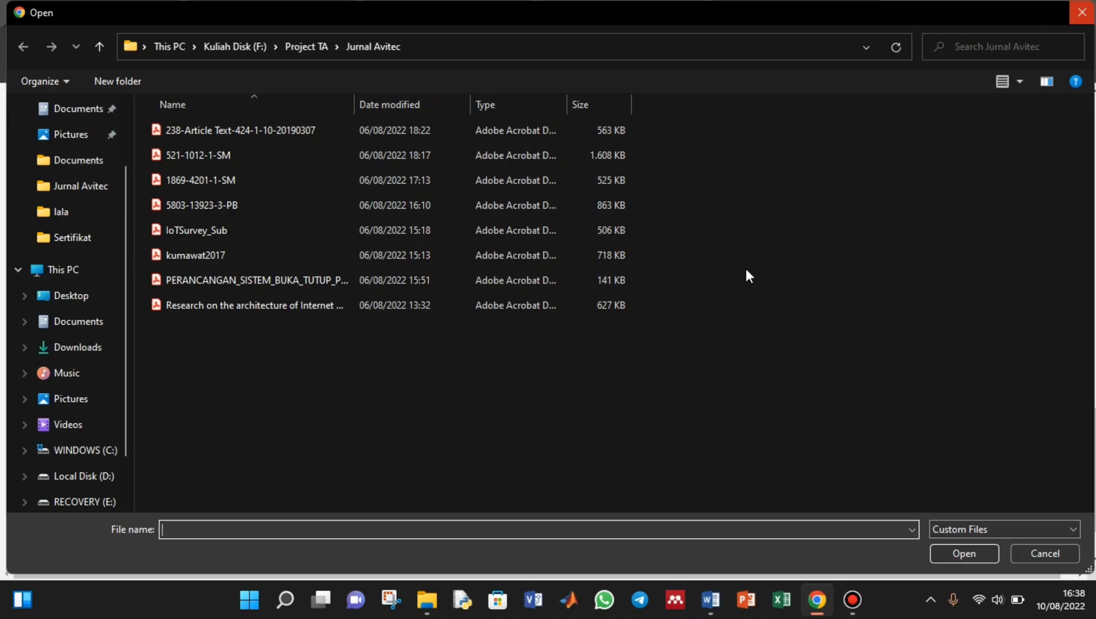
key(Escape)
Examine the remaining Lampiran fields from Scan NPWP and Contoh Ciptaan (Link) down to the form's Submit option.
mouse_move(594, 295)
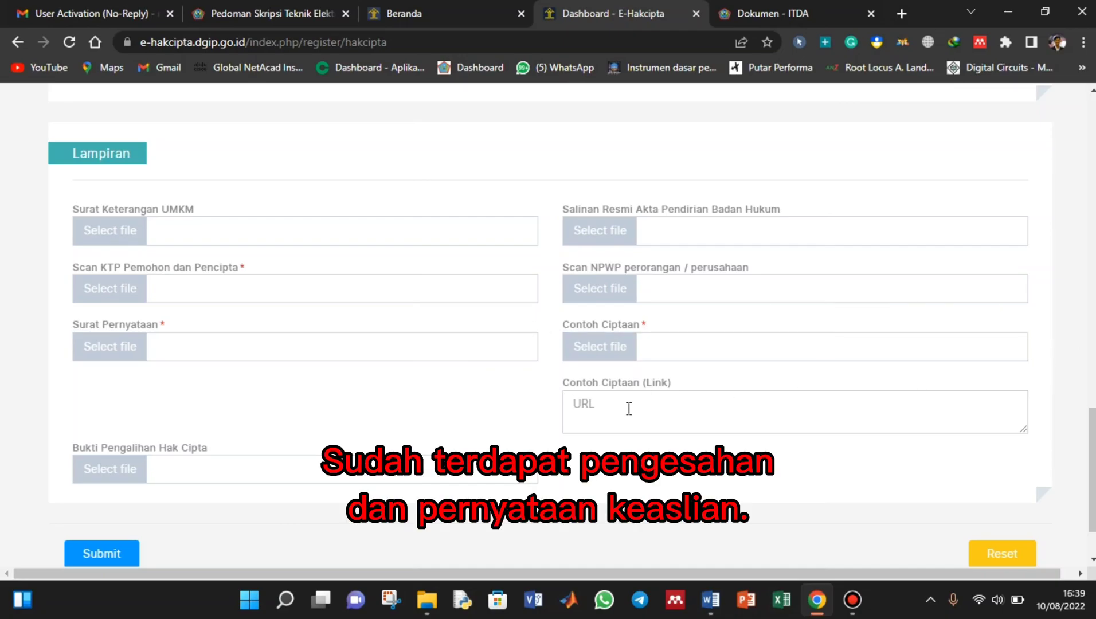
click(651, 410)
scroll(652, 422, down, 2)
click(649, 382)
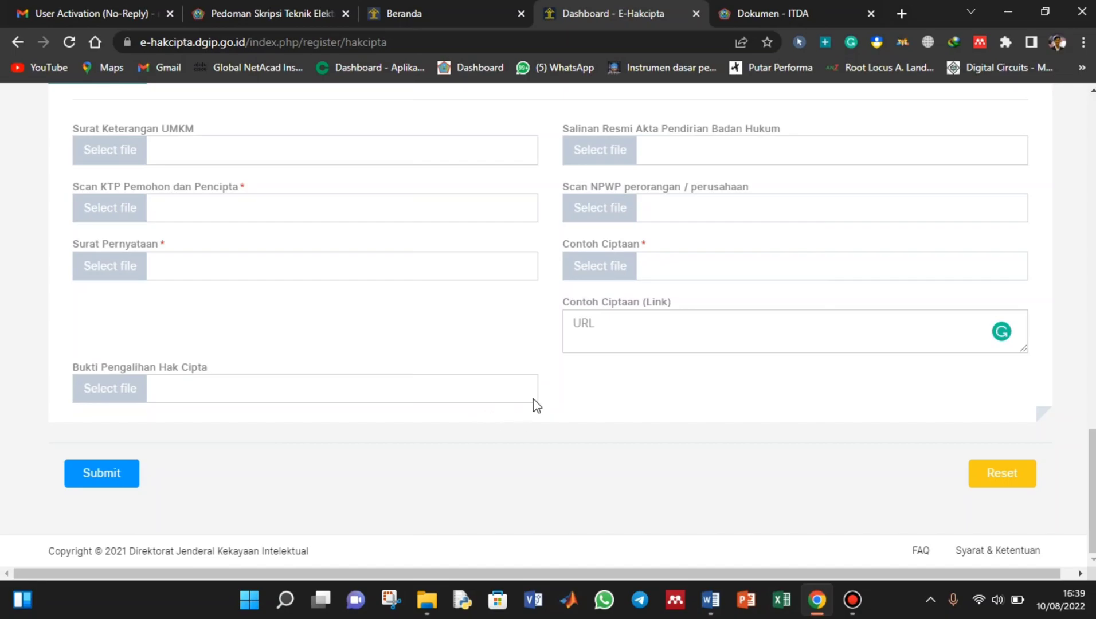
click(114, 481)
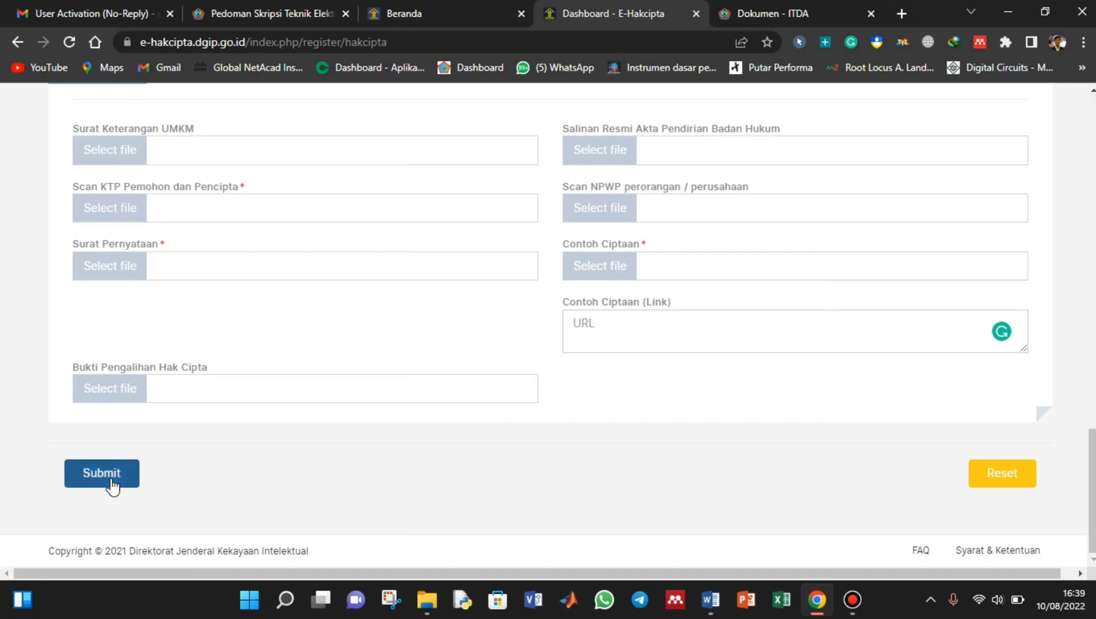
Review the application form from the Lampiran section back up to the Detail section at its start.
scroll(528, 467, up, 3)
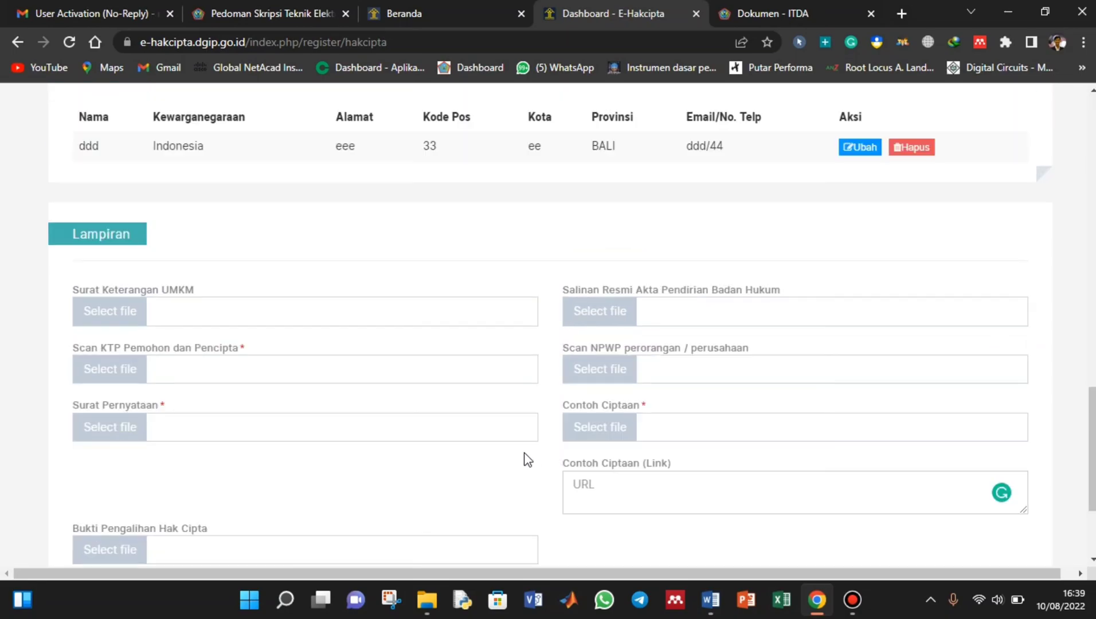
scroll(526, 461, down, 3)
scroll(340, 430, up, 3)
scroll(389, 414, up, 10)
scroll(395, 394, up, 10)
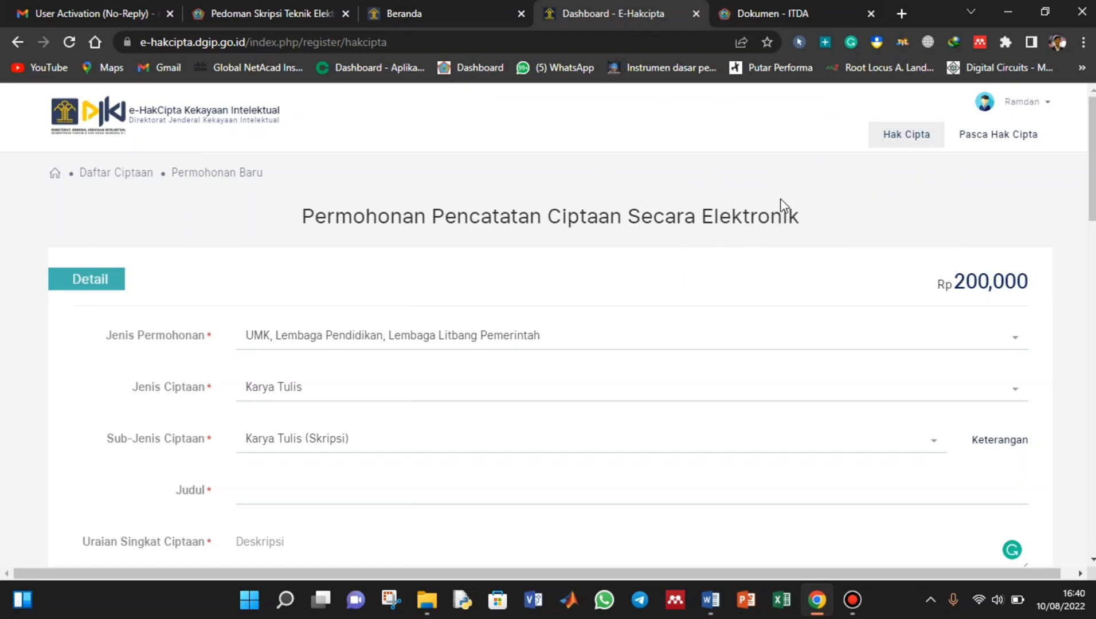
Switch to the Gmail inbox and open the Billing Code Pembayaran (No-Reply) email from INFO HAKCIPTA.
click(87, 16)
click(202, 152)
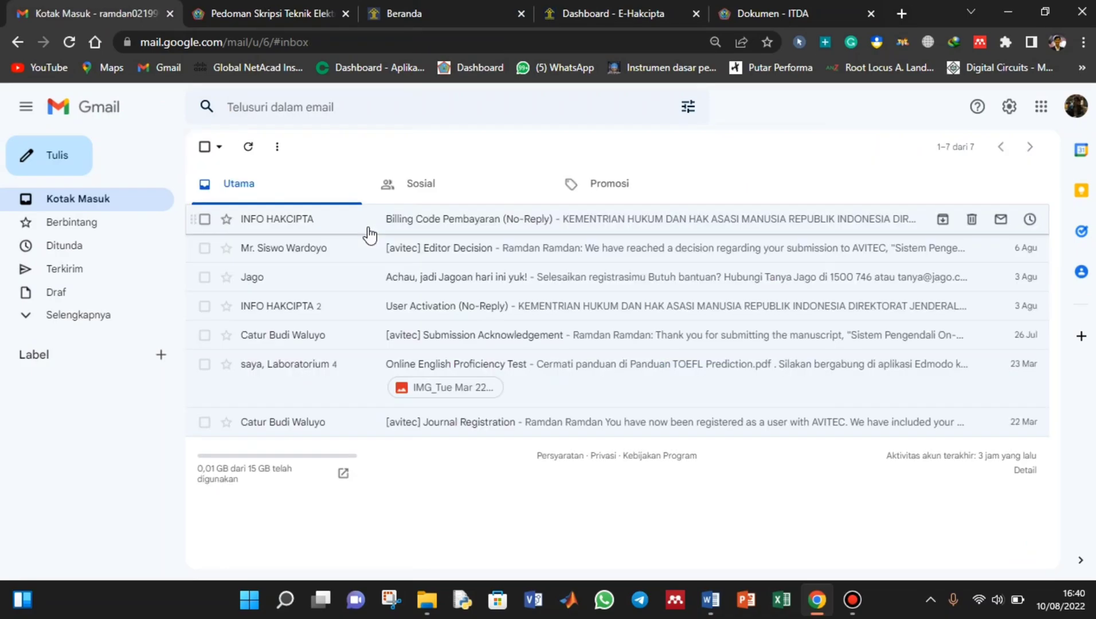
click(367, 232)
scroll(557, 440, down, 1)
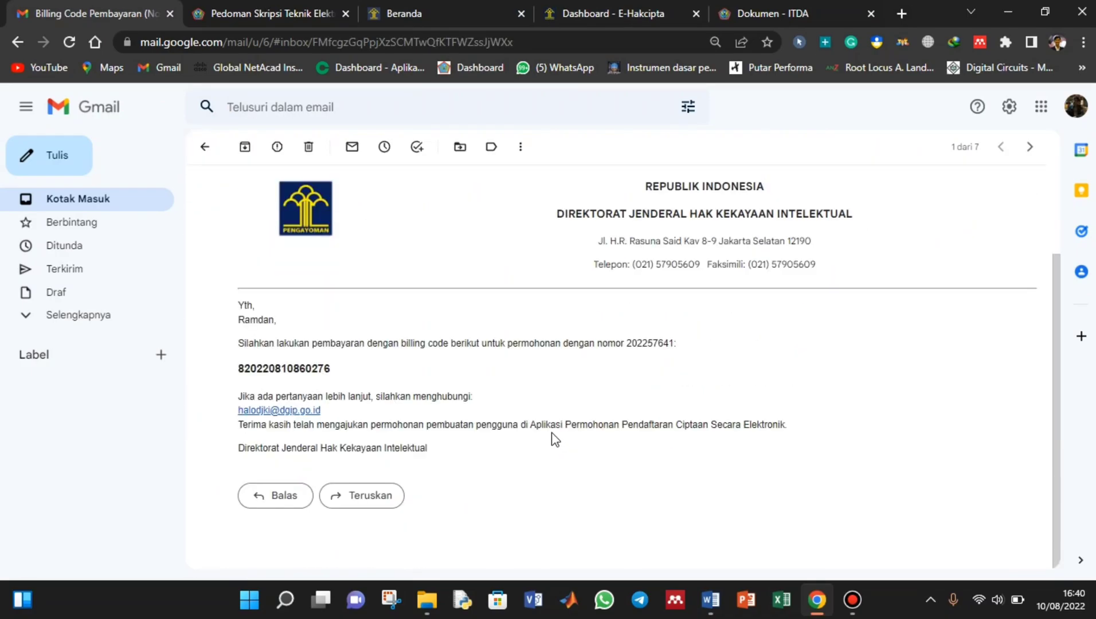
Highlight the payment instruction and the billing code in the email one after the other, and clear the selection.
drag(242, 342, 685, 354)
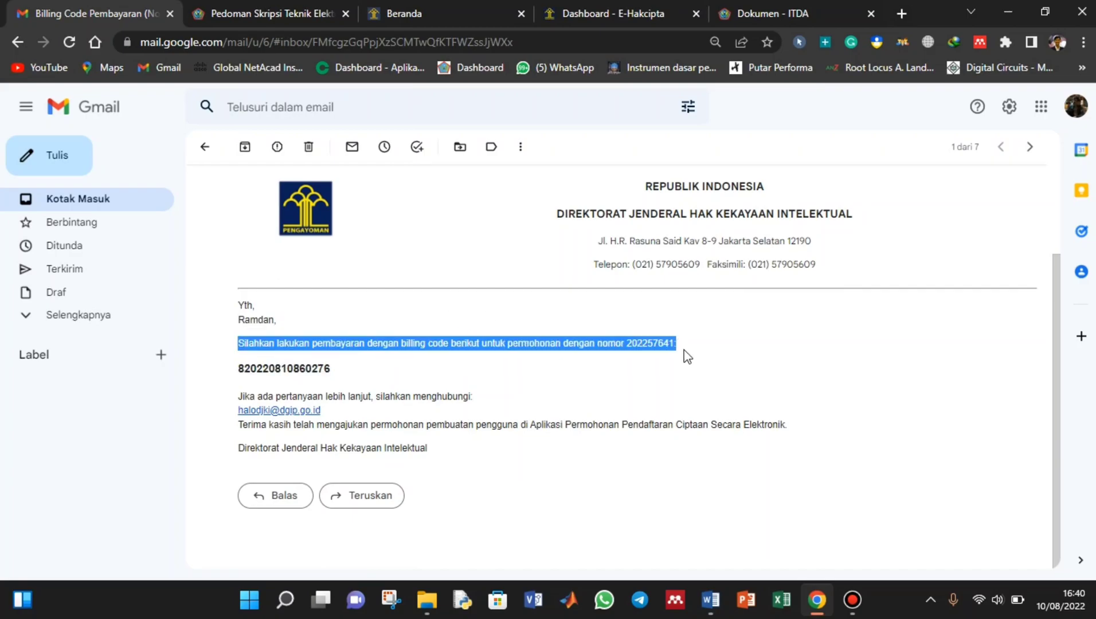
click(374, 358)
drag(332, 368, 237, 370)
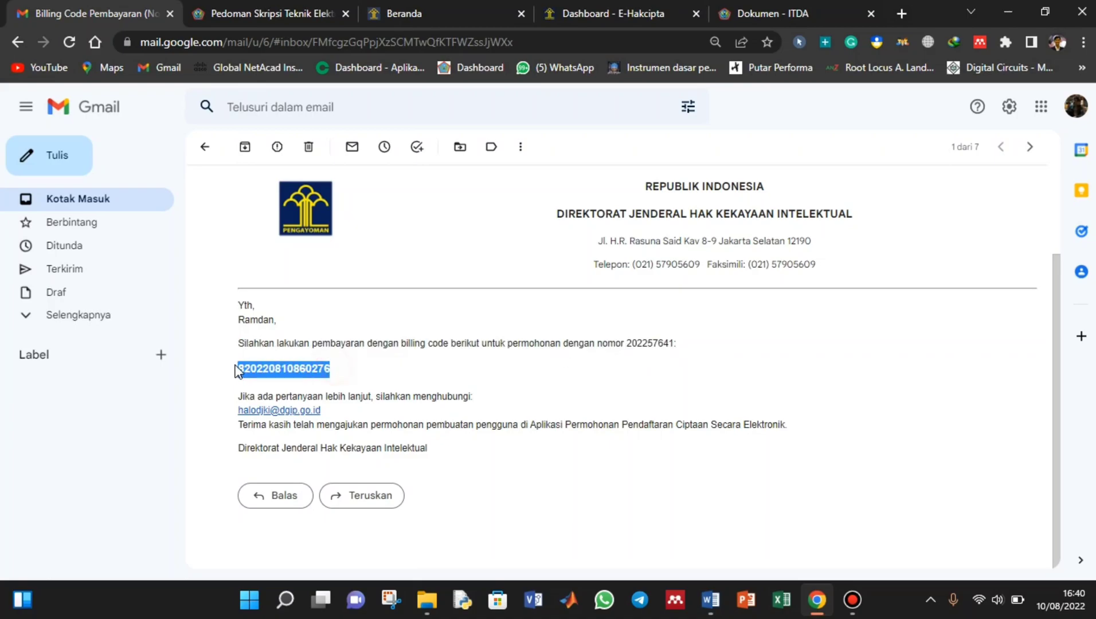
click(384, 378)
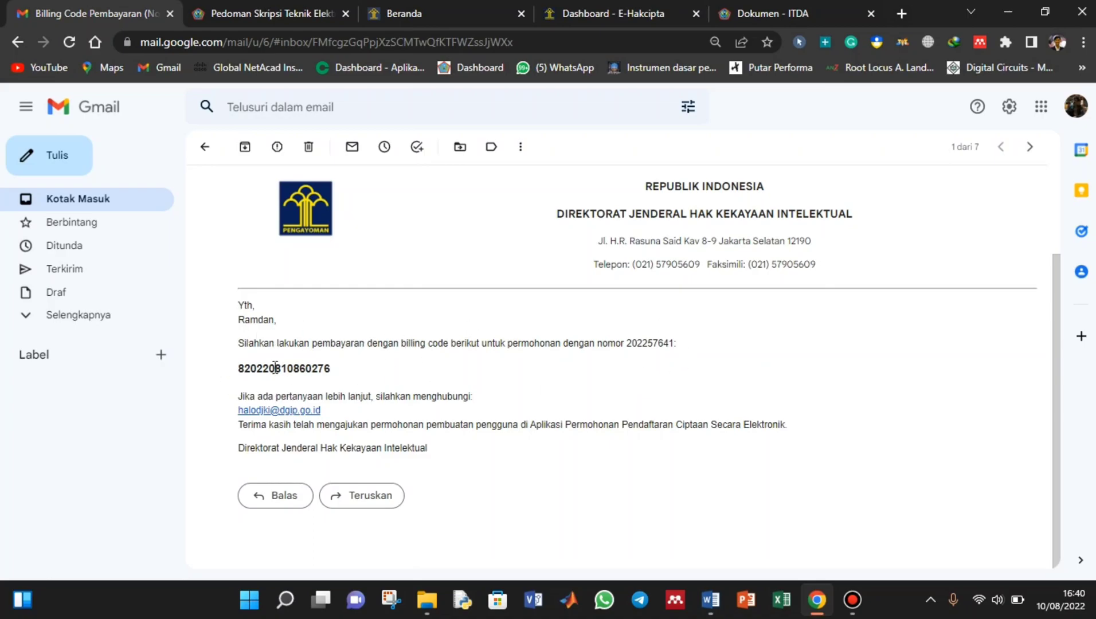
Highlight the billing code in the email, search Google for "cara pembayaran hki", and highlight ATM BRI payment steps 2 to 5 in turn.
drag(330, 372, 238, 368)
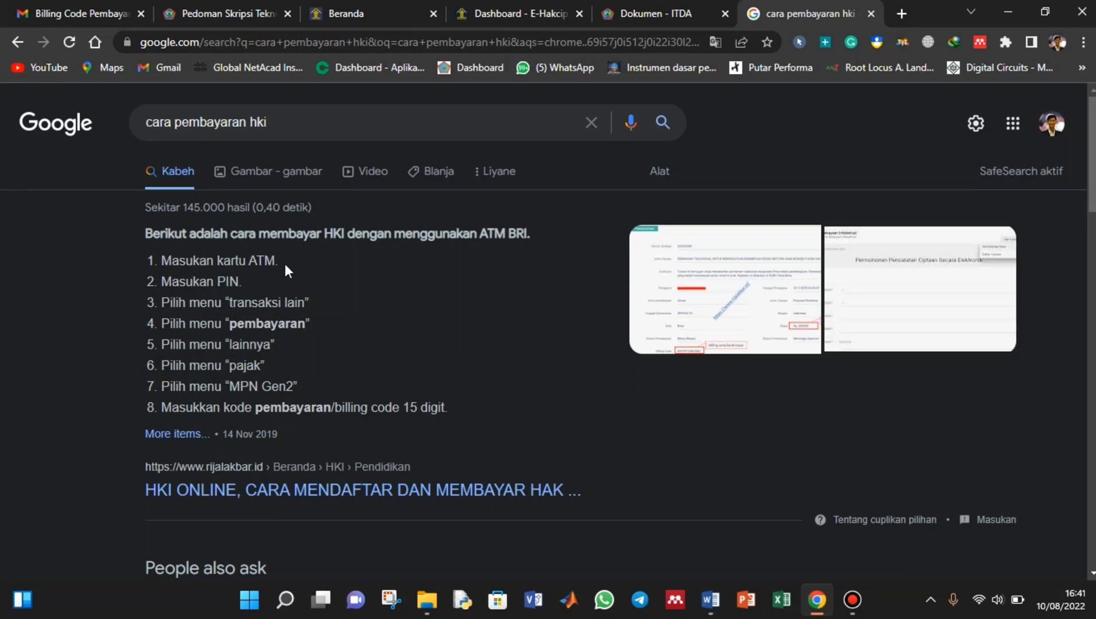
drag(159, 283, 241, 285)
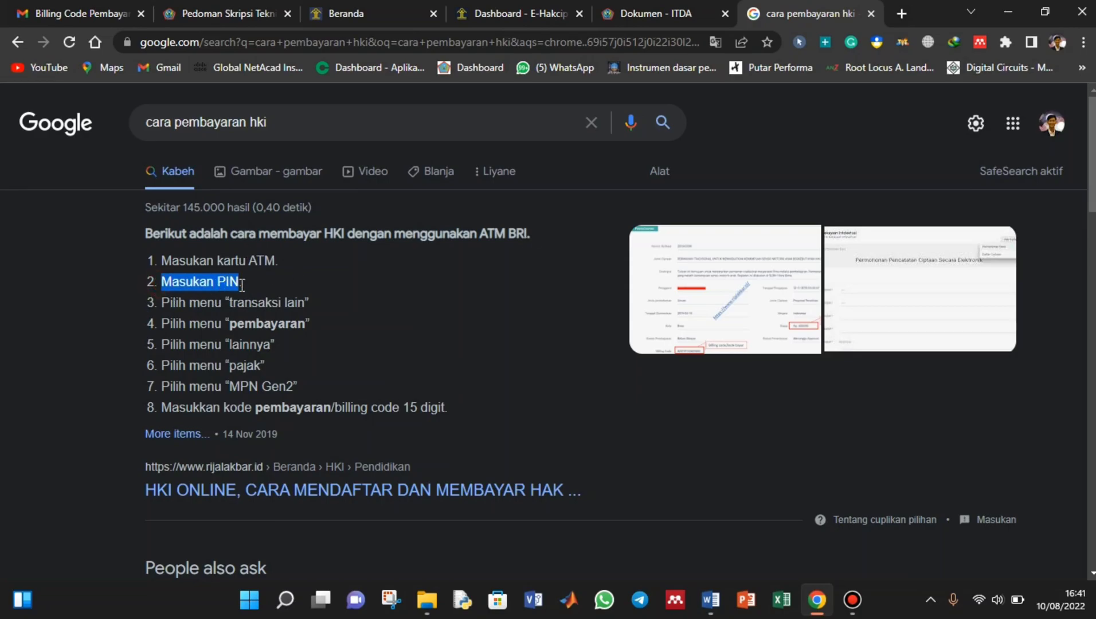
click(172, 309)
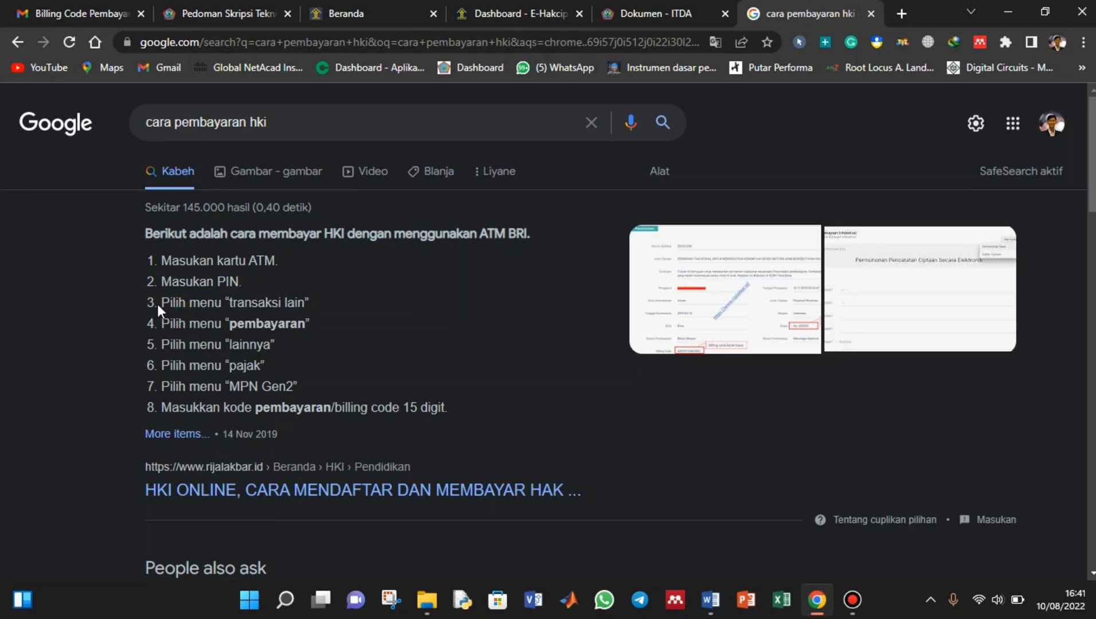
drag(178, 304, 312, 305)
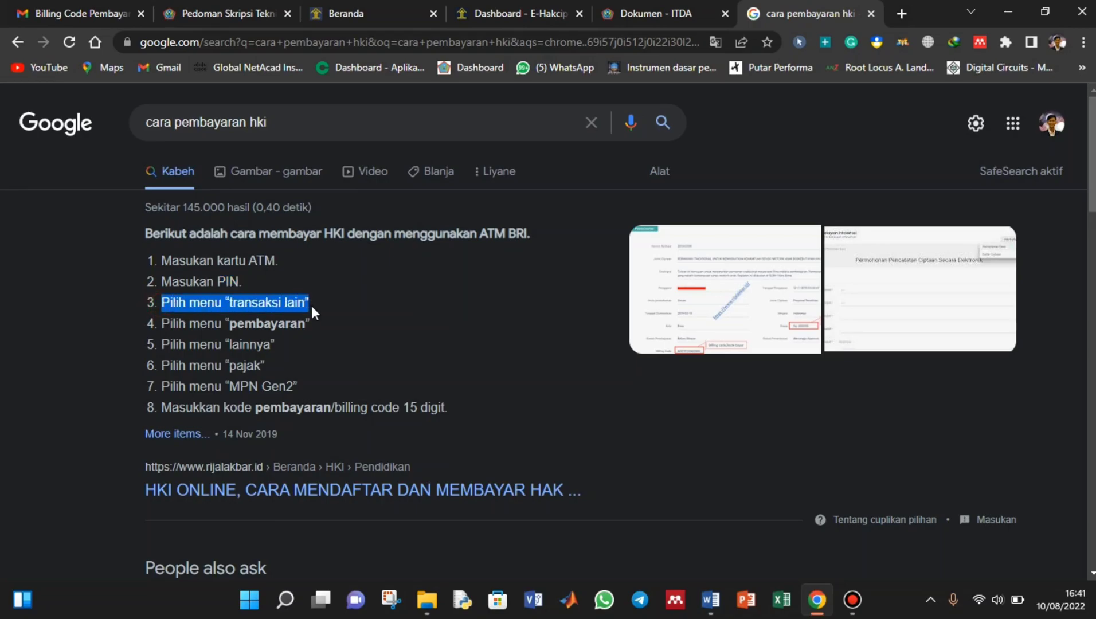
drag(159, 326, 323, 328)
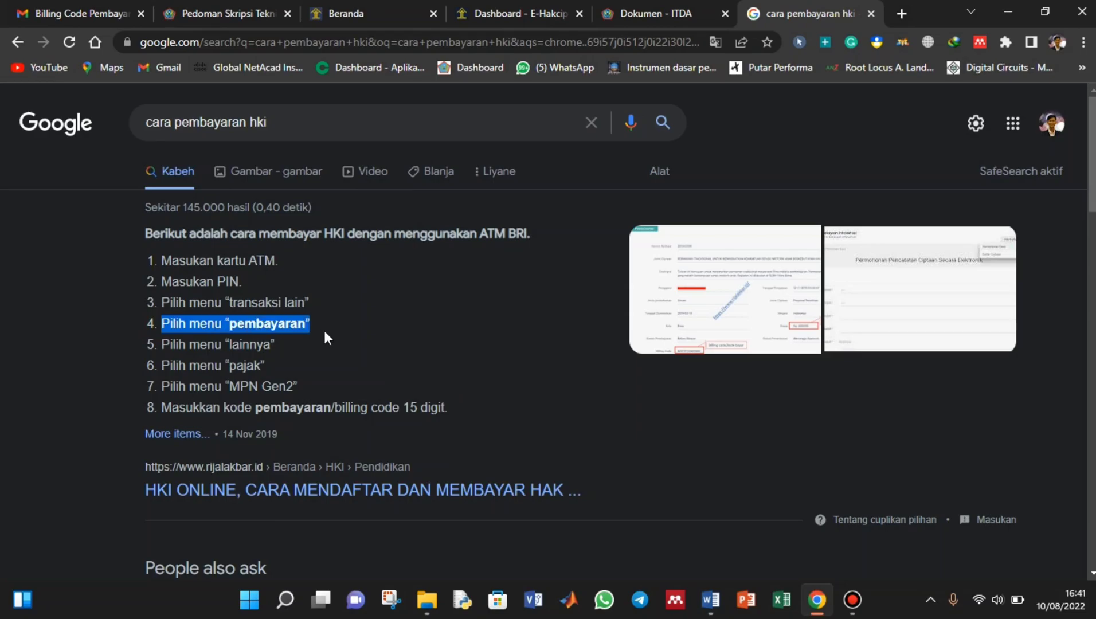
drag(163, 344, 287, 345)
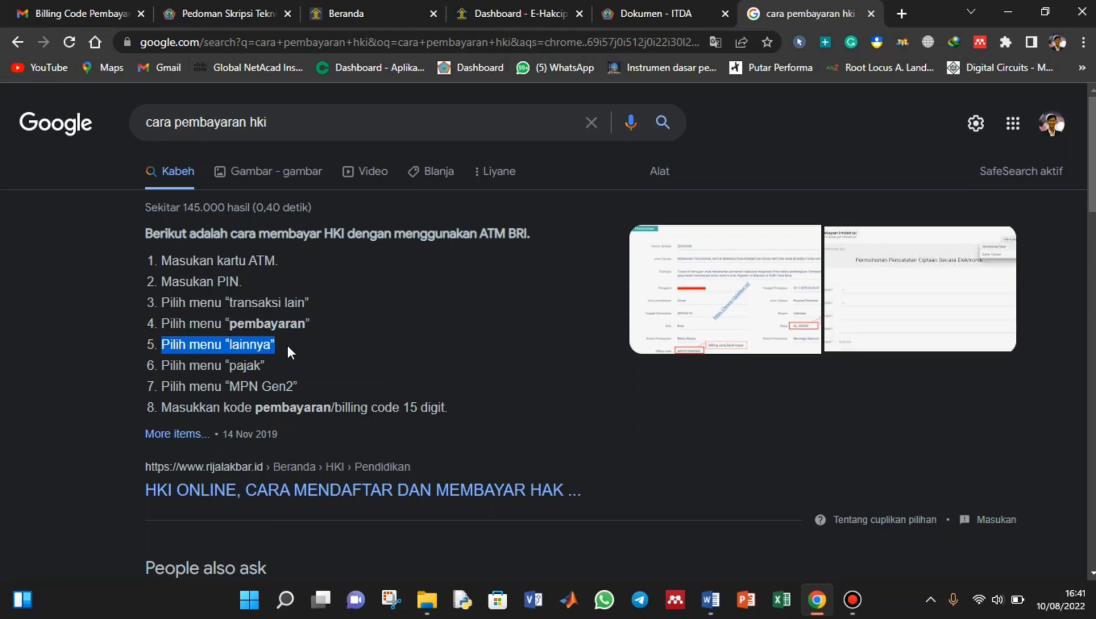
click(287, 348)
Highlight ATM payment steps 6 to 8 in turn, covering "pajak", "MPN Gen2" and the billing code entry.
drag(164, 367, 269, 372)
click(268, 372)
drag(169, 392, 279, 389)
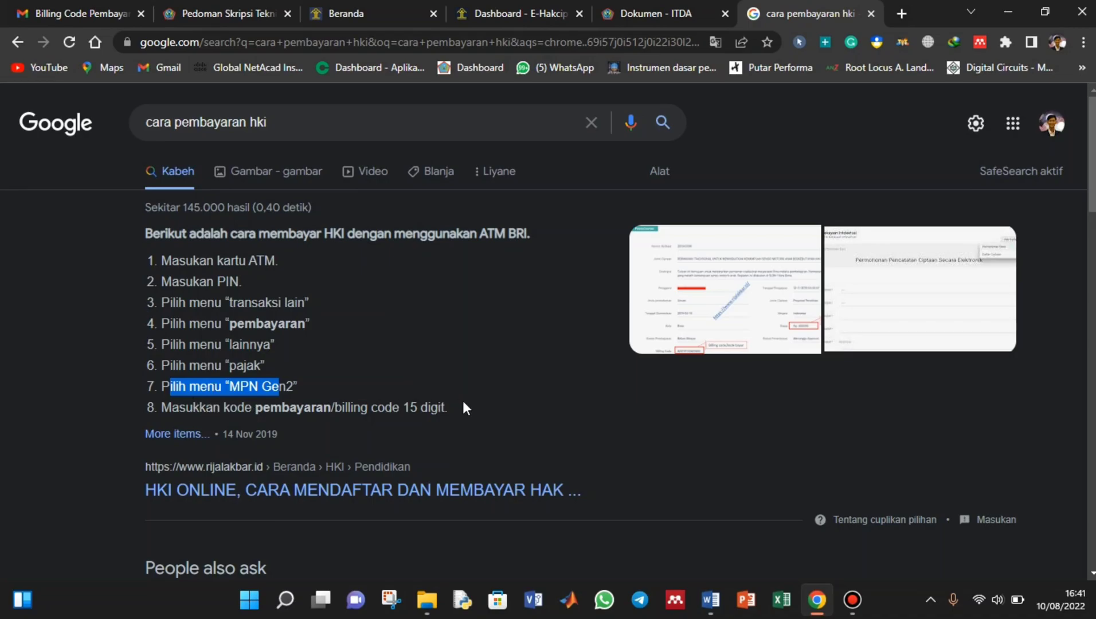
drag(452, 409, 165, 407)
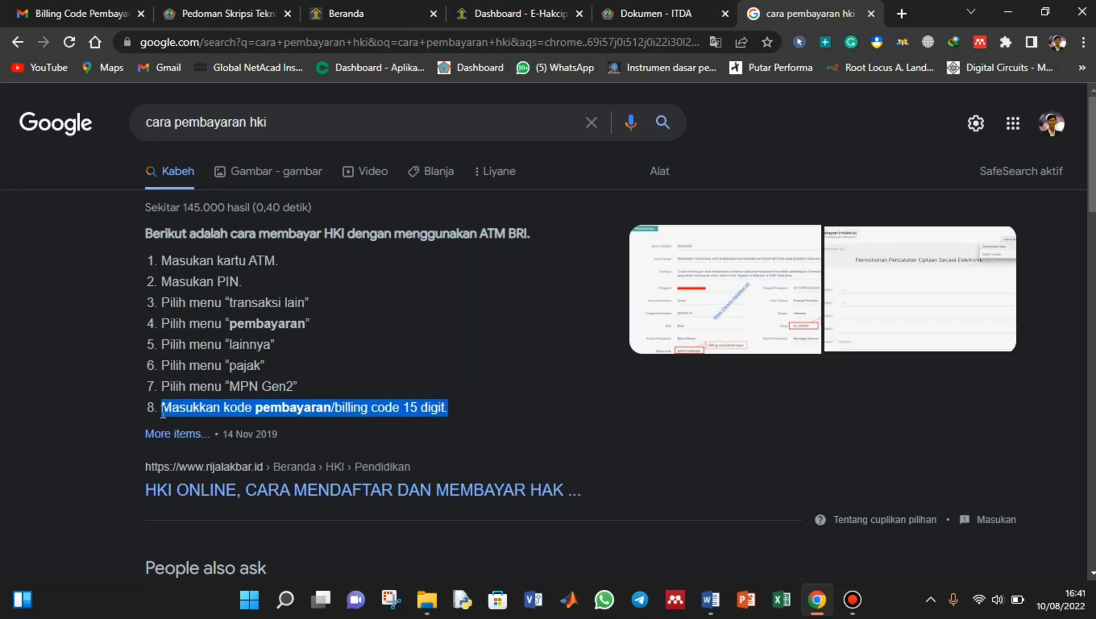
Highlight the billing code in the Gmail message, return to the Google results and highlight step 8 about entering it, and clear the selection.
click(83, 17)
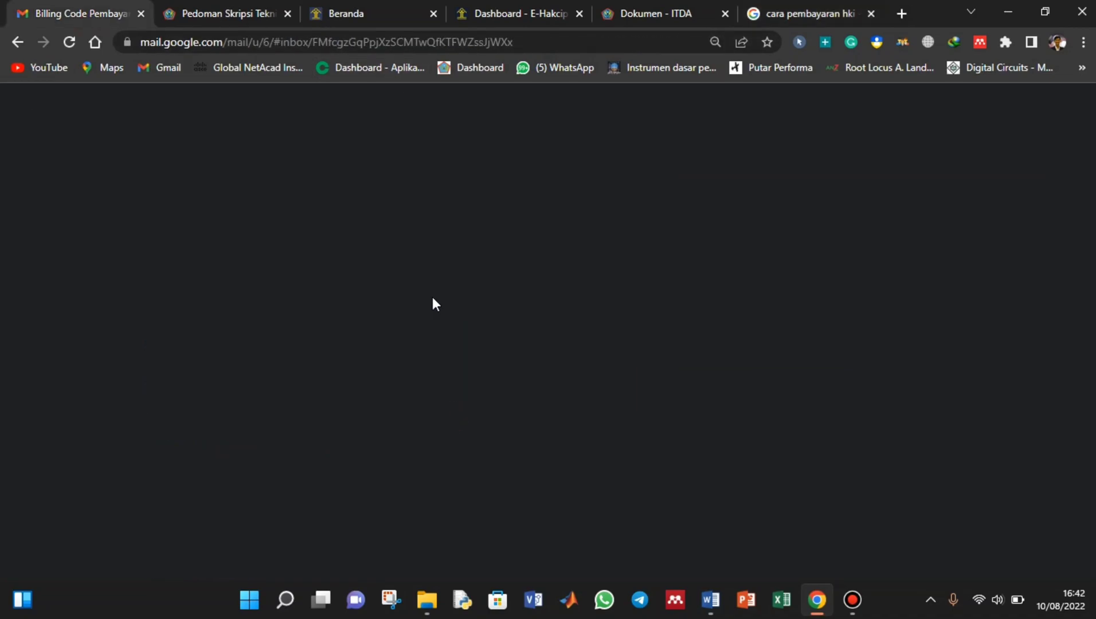
drag(331, 372, 232, 373)
drag(331, 370, 256, 369)
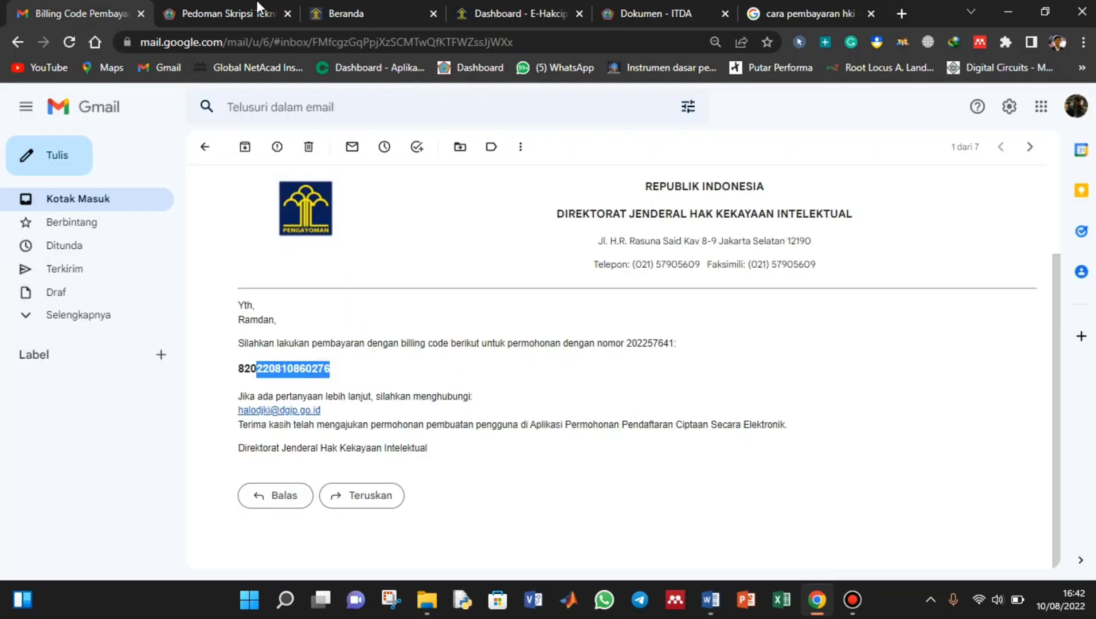
click(756, 7)
triple_click(387, 407)
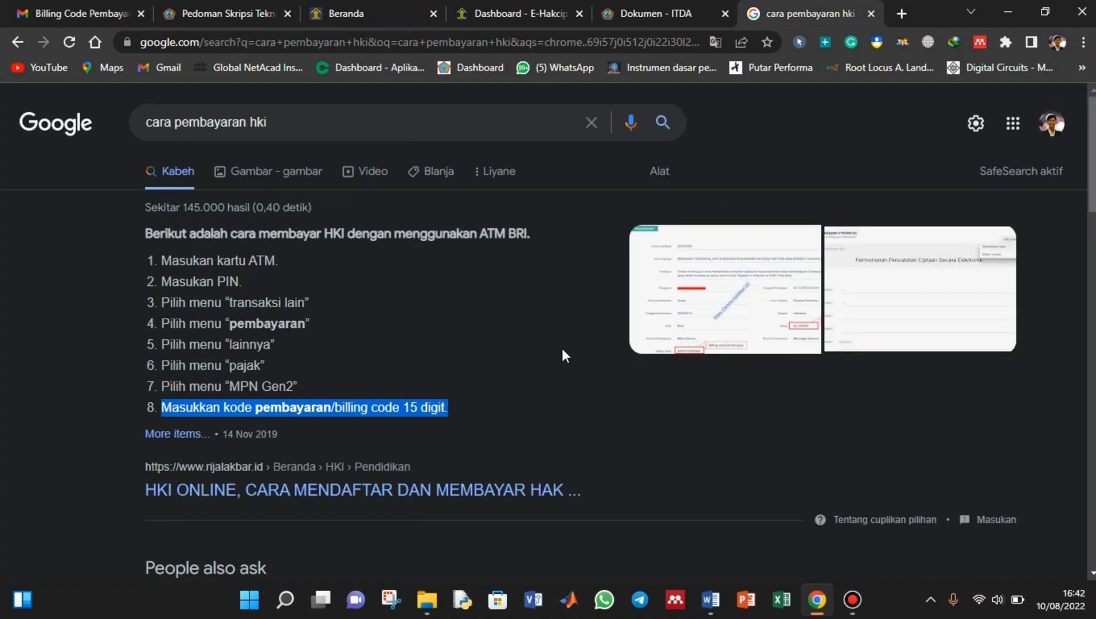
click(452, 406)
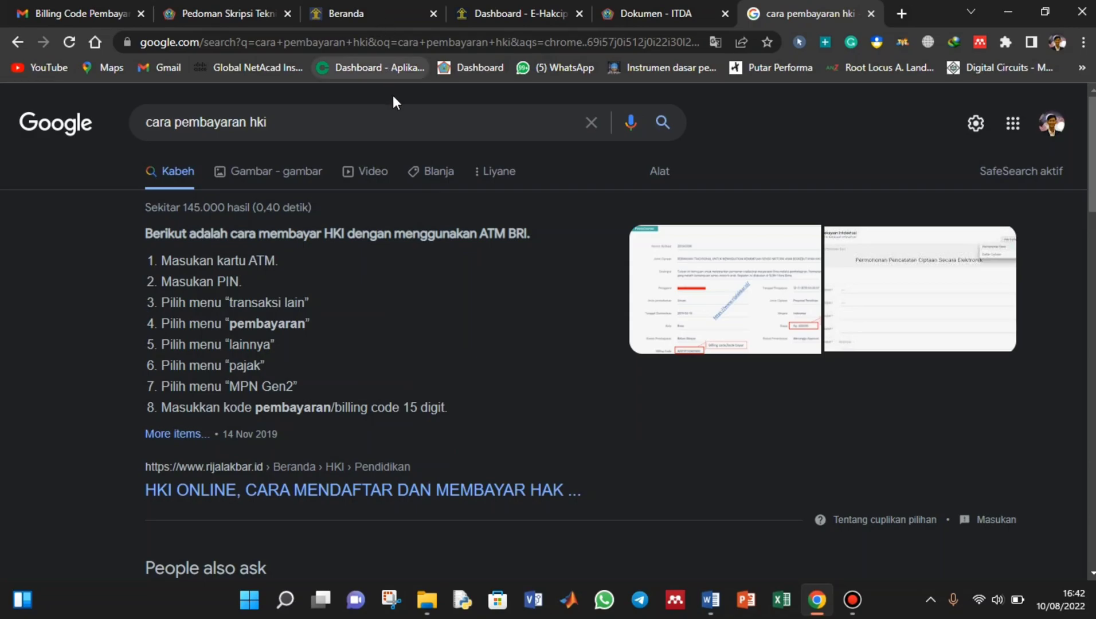
Switch to the E-Hakcipta dashboard and open the Daftar Ciptaan list of copyright applications.
click(522, 8)
click(898, 140)
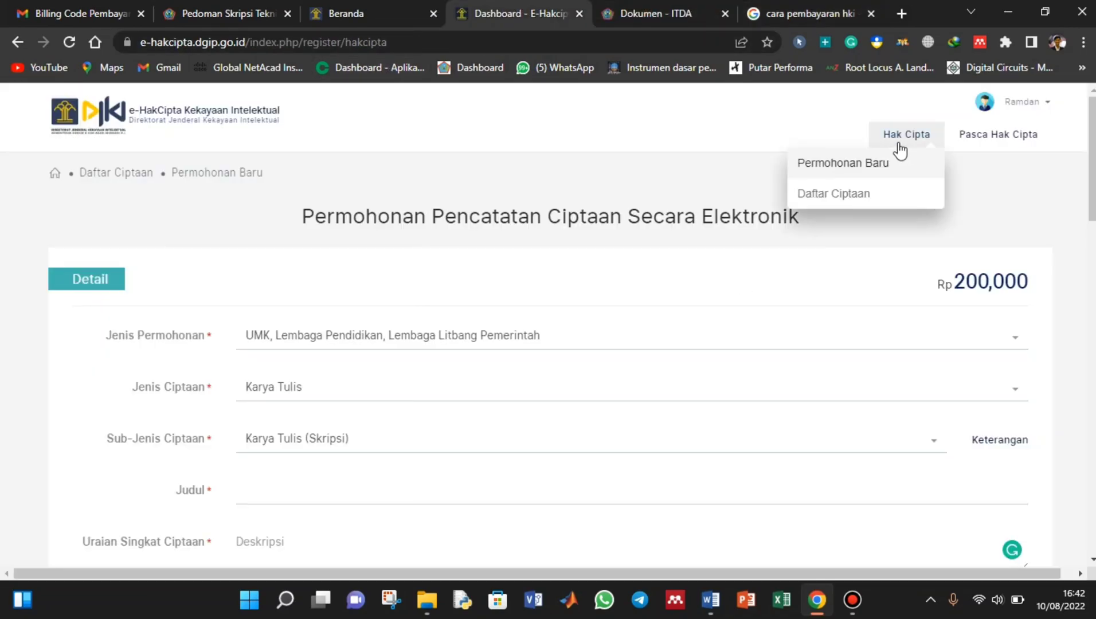
click(837, 197)
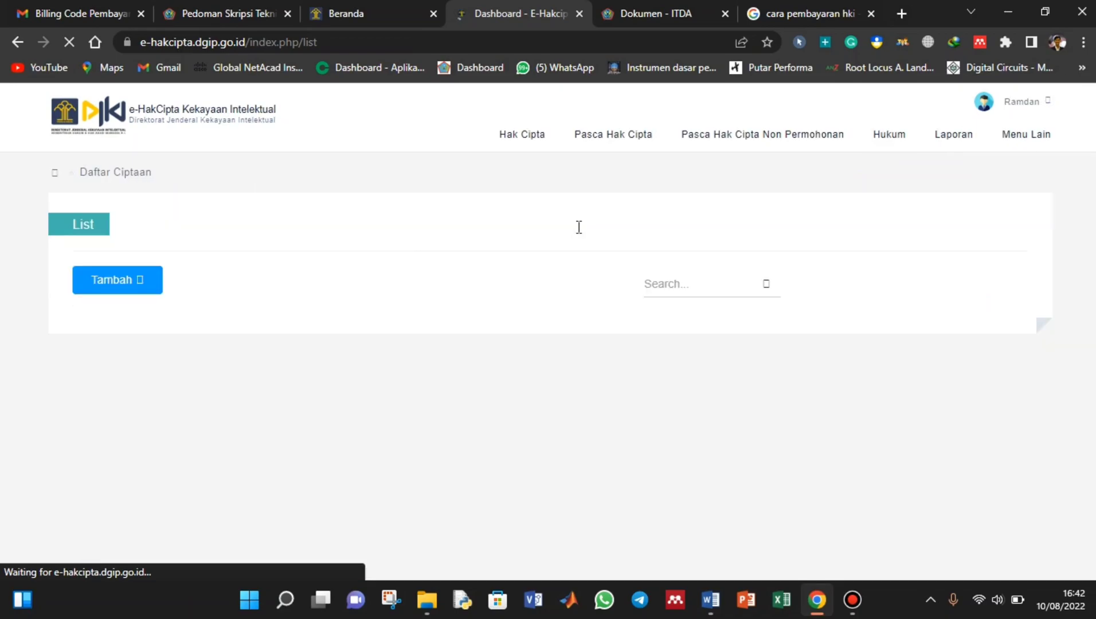
Review the application row's columns through Status Pembayaran, Status Penerimaan and Tanggal Diterima, and return to the first column.
drag(352, 380, 753, 398)
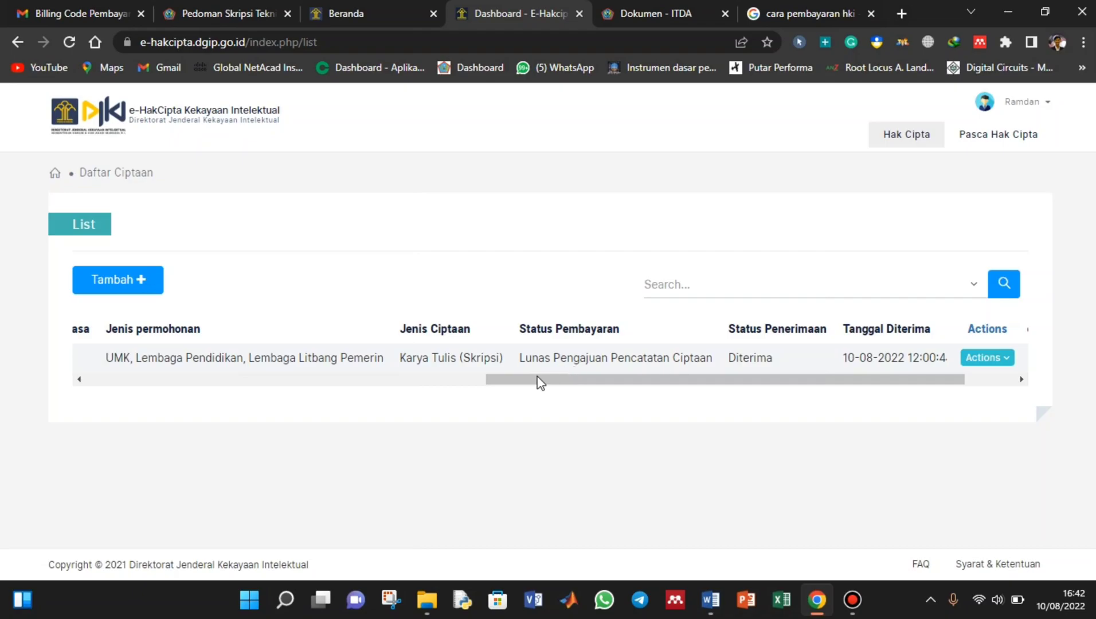
drag(552, 379, 571, 379)
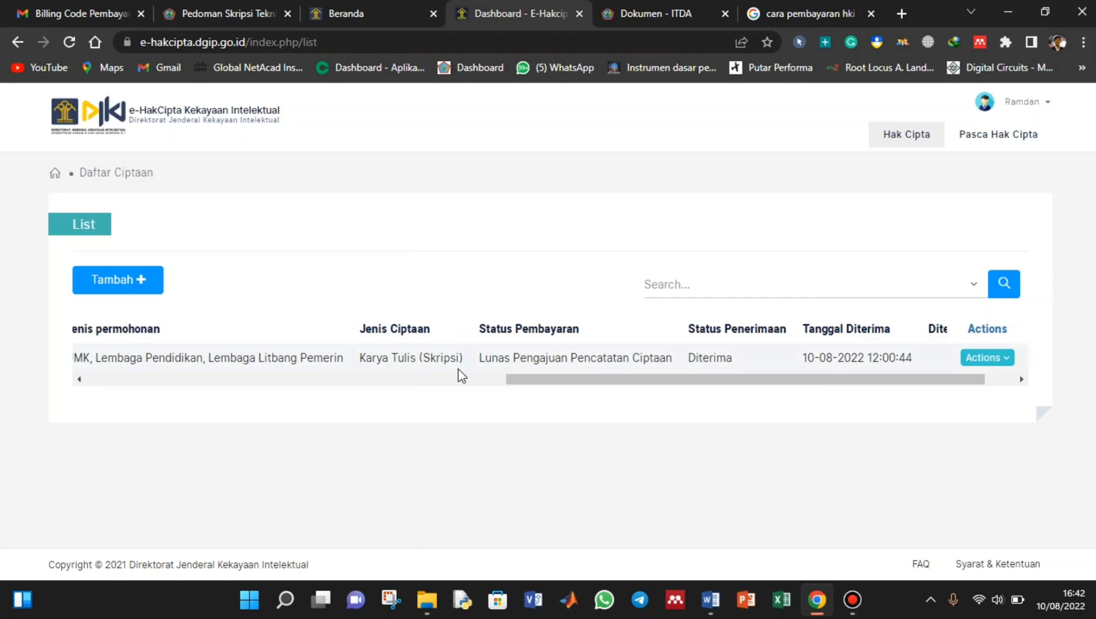
drag(538, 381, 590, 383)
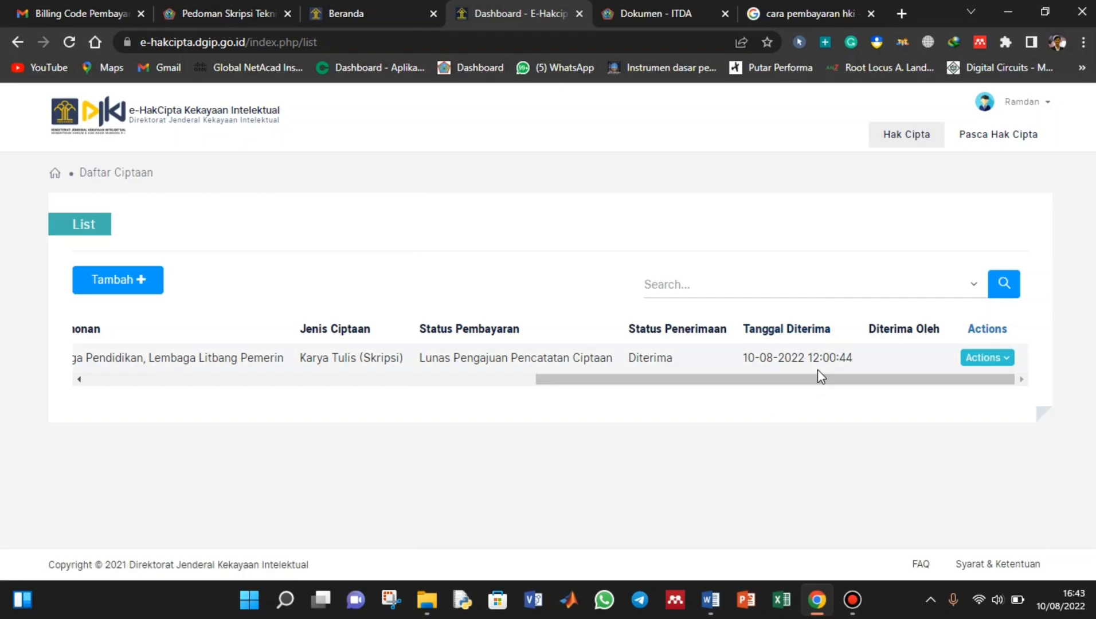
drag(798, 378, 42, 374)
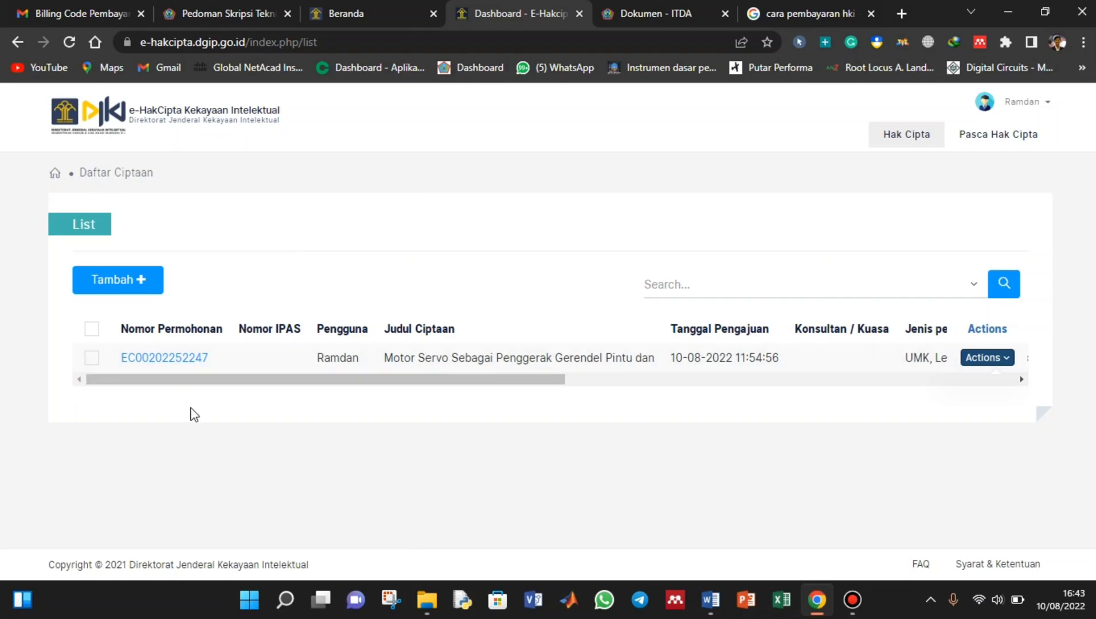
Open the Motor Servo application's record and examine its Permohonan details from Nomor Aplikasi down to Billing Code.
click(200, 362)
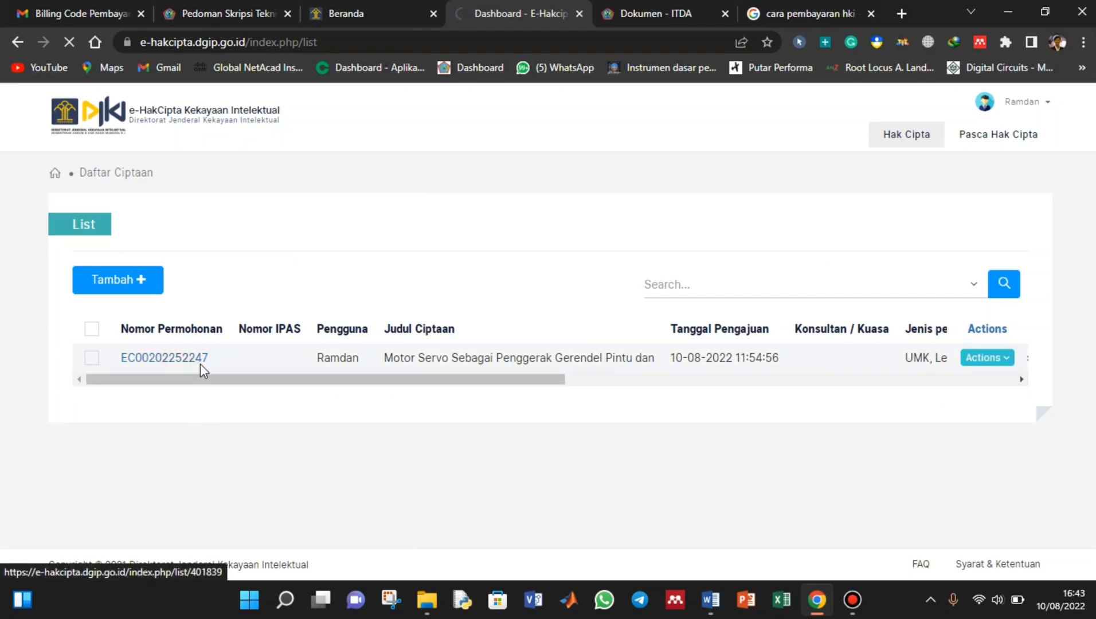
scroll(318, 402, down, 2)
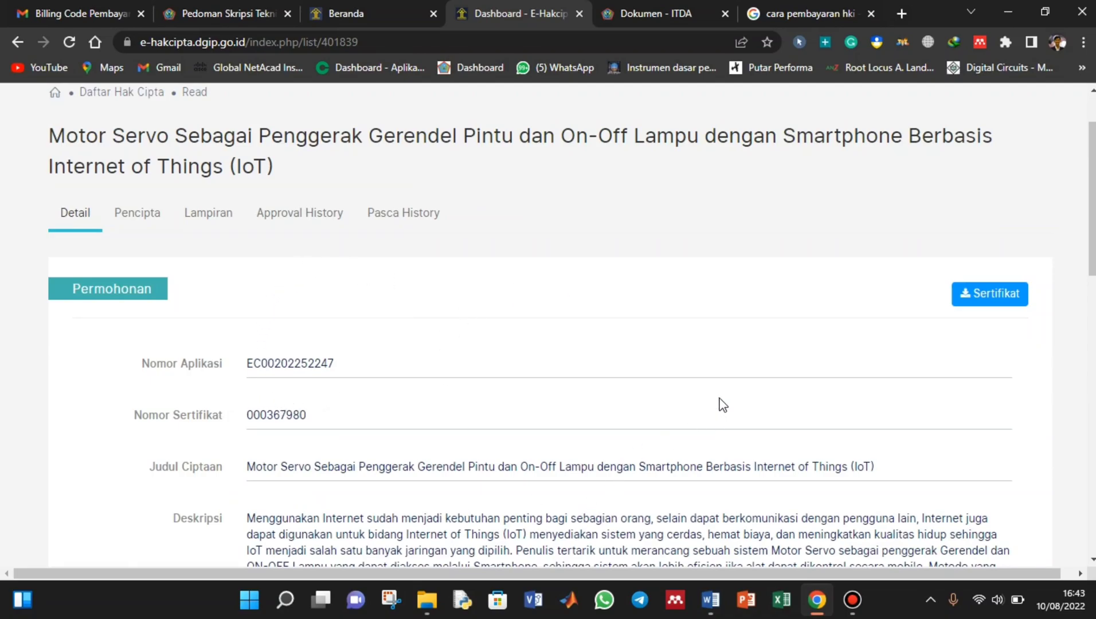
scroll(421, 412, down, 3)
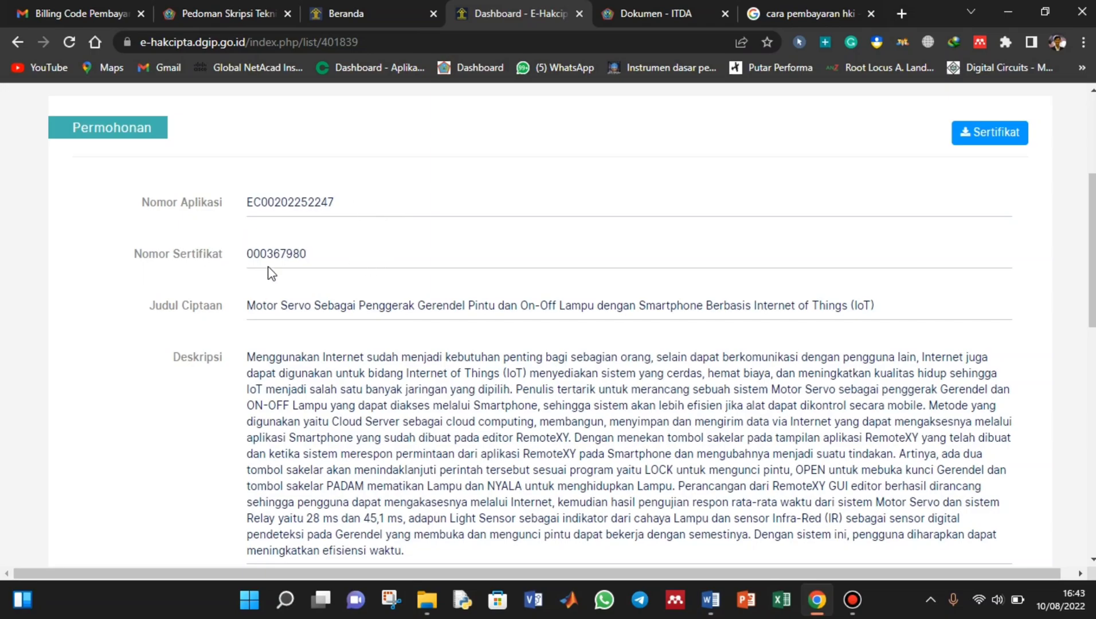
scroll(258, 265, down, 4)
scroll(298, 268, up, 3)
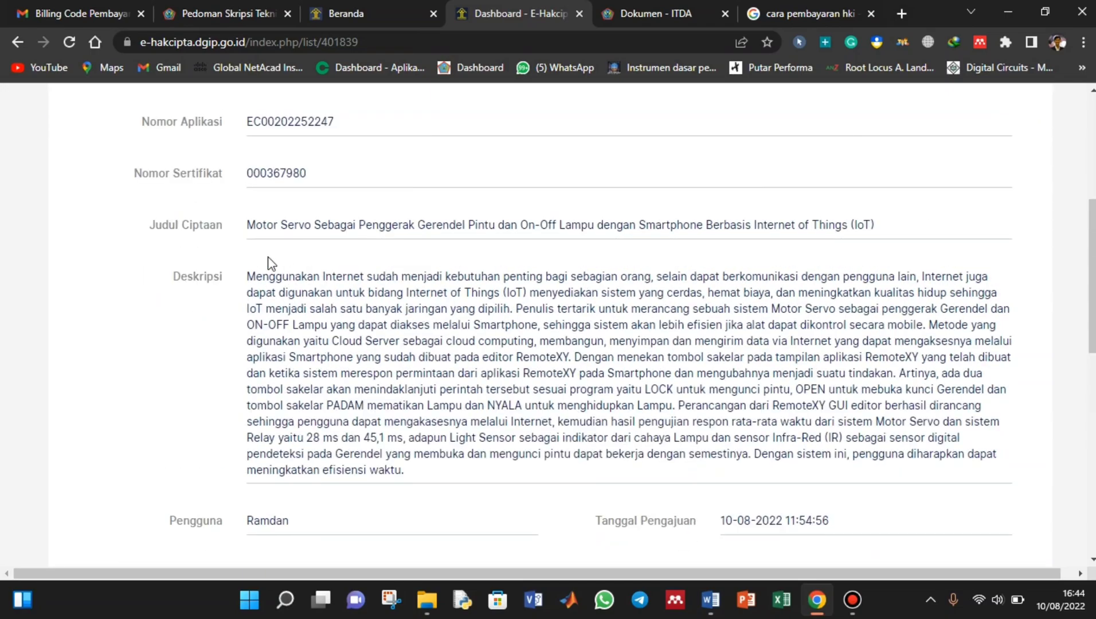
scroll(505, 341, down, 4)
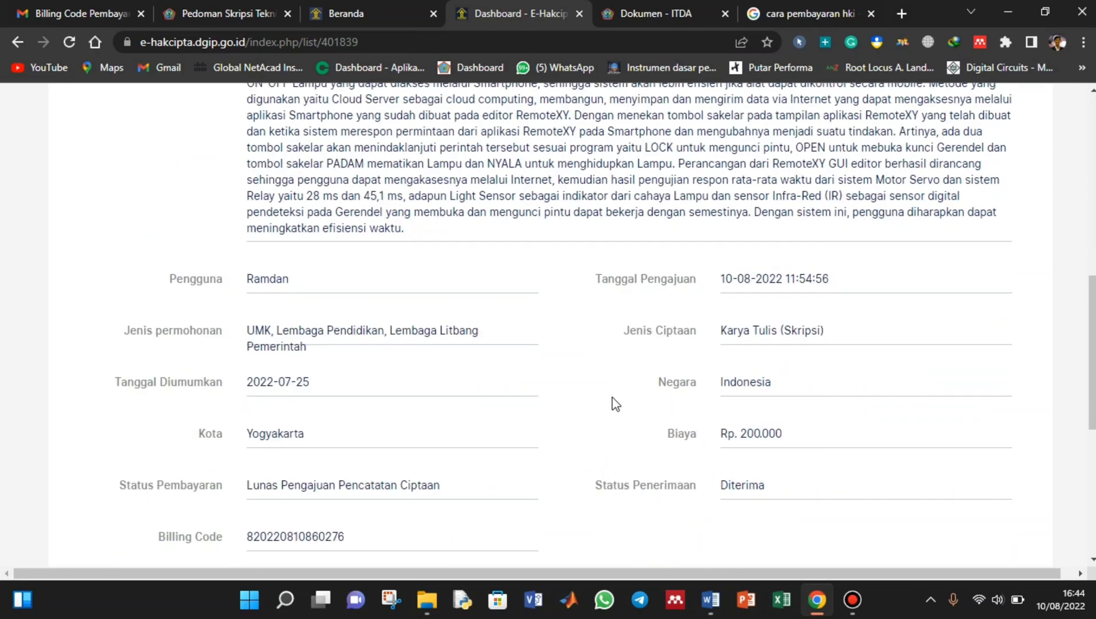
scroll(521, 327, up, 4)
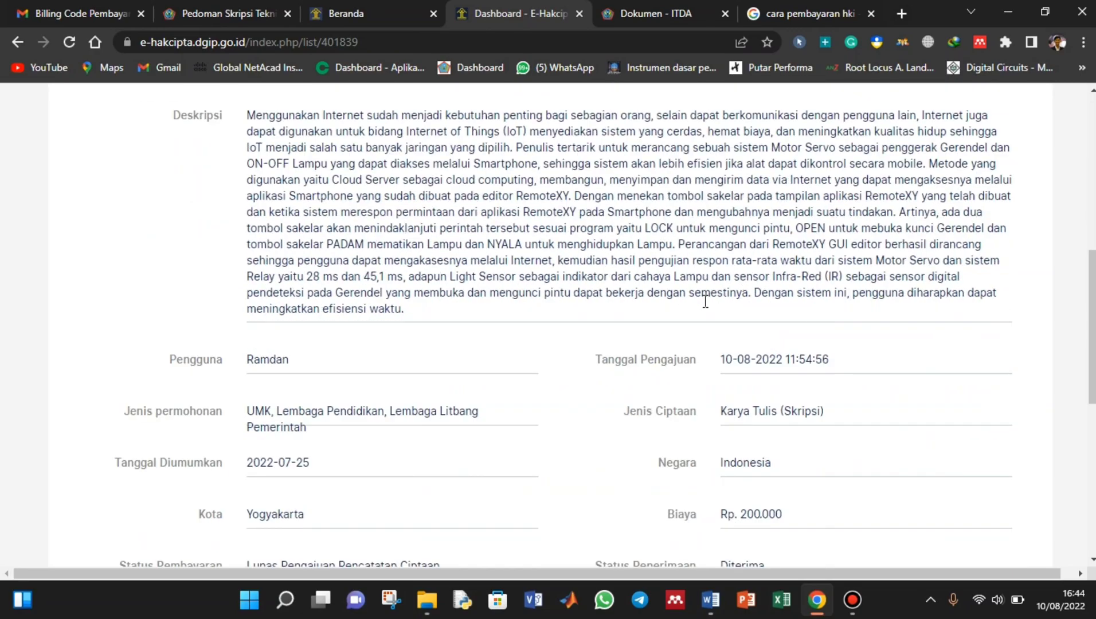
scroll(499, 344, down, 5)
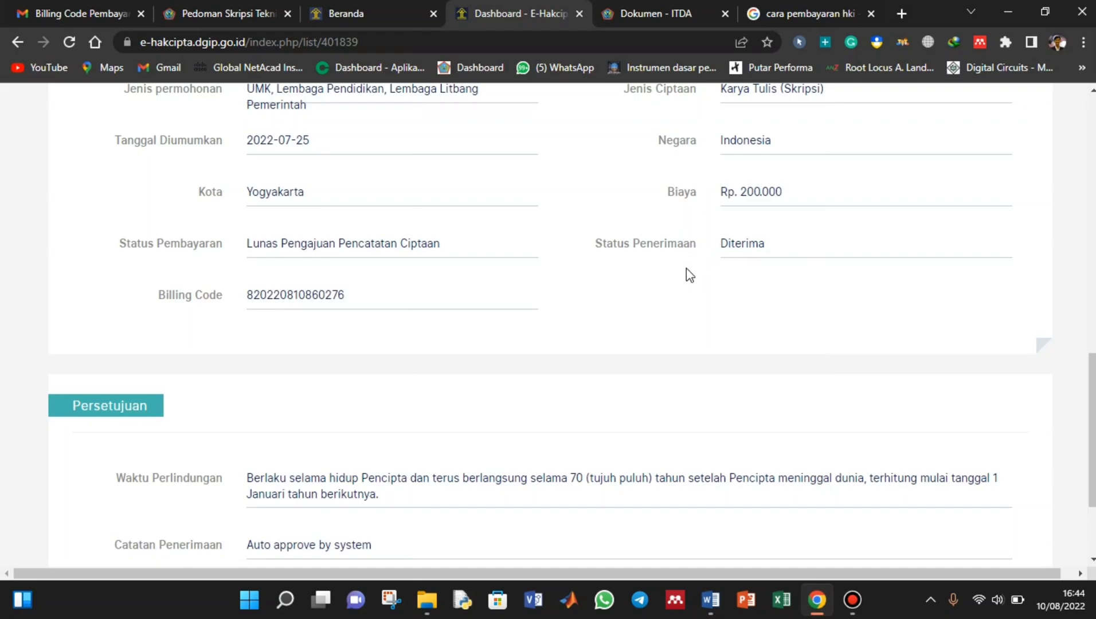
scroll(781, 295, up, 1)
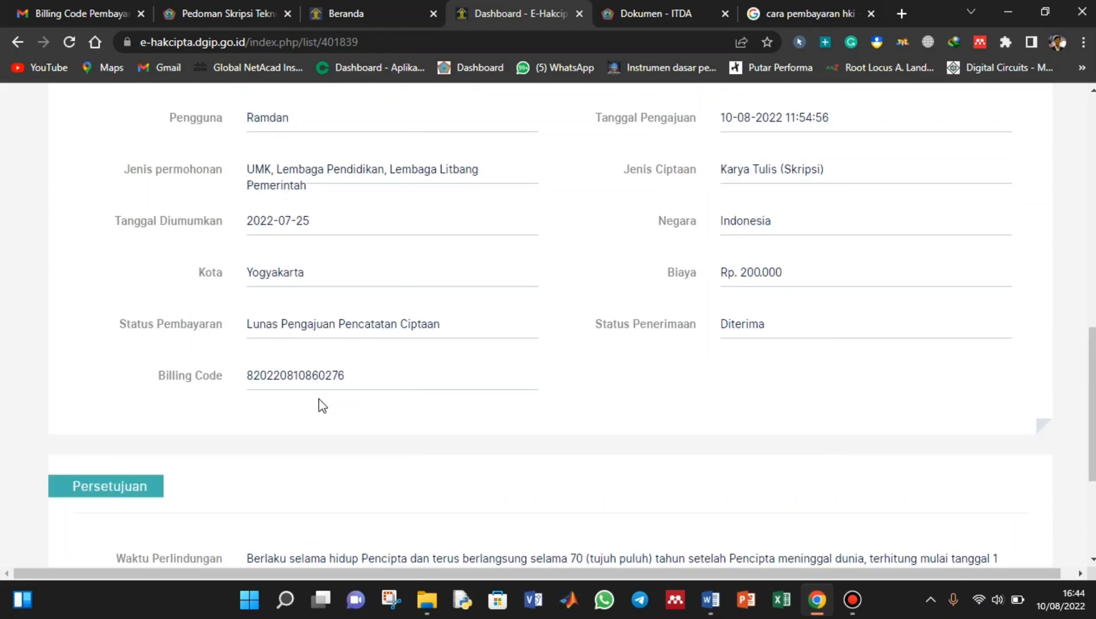
Highlight the record's billing code and clear the selection, review the Persetujuan section, and return to the start of the record.
drag(335, 376, 235, 384)
click(350, 372)
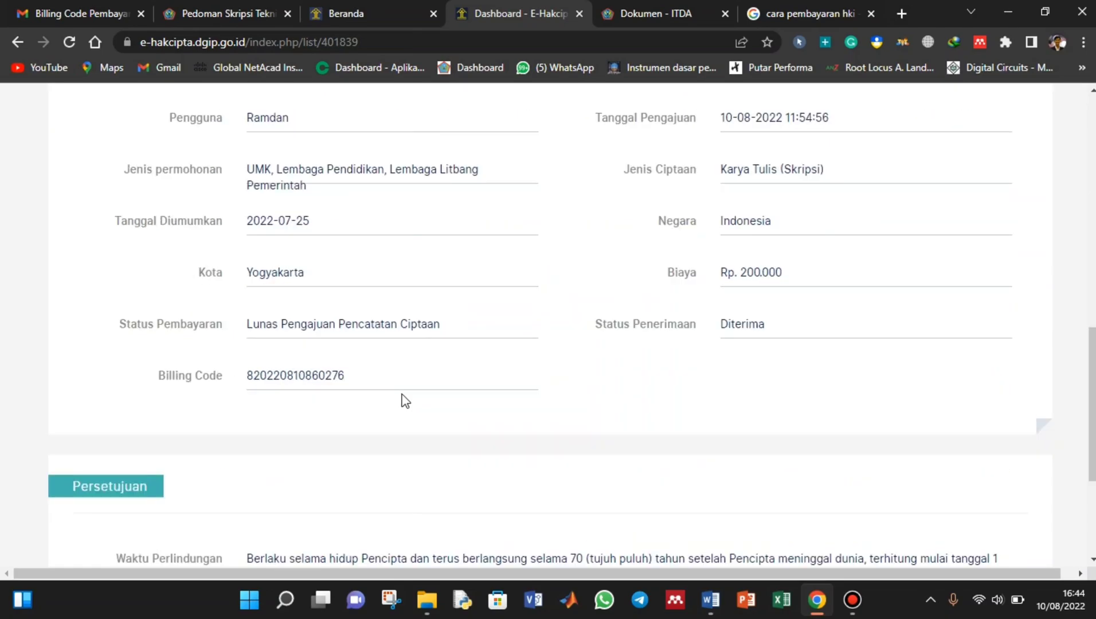
scroll(404, 400, down, 4)
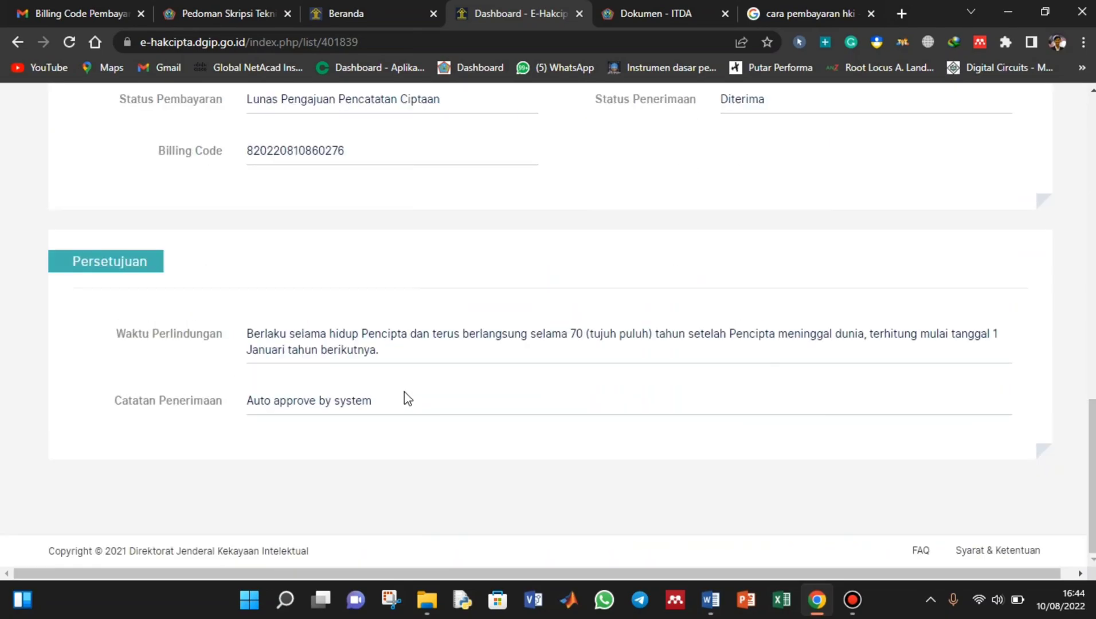
scroll(405, 396, up, 15)
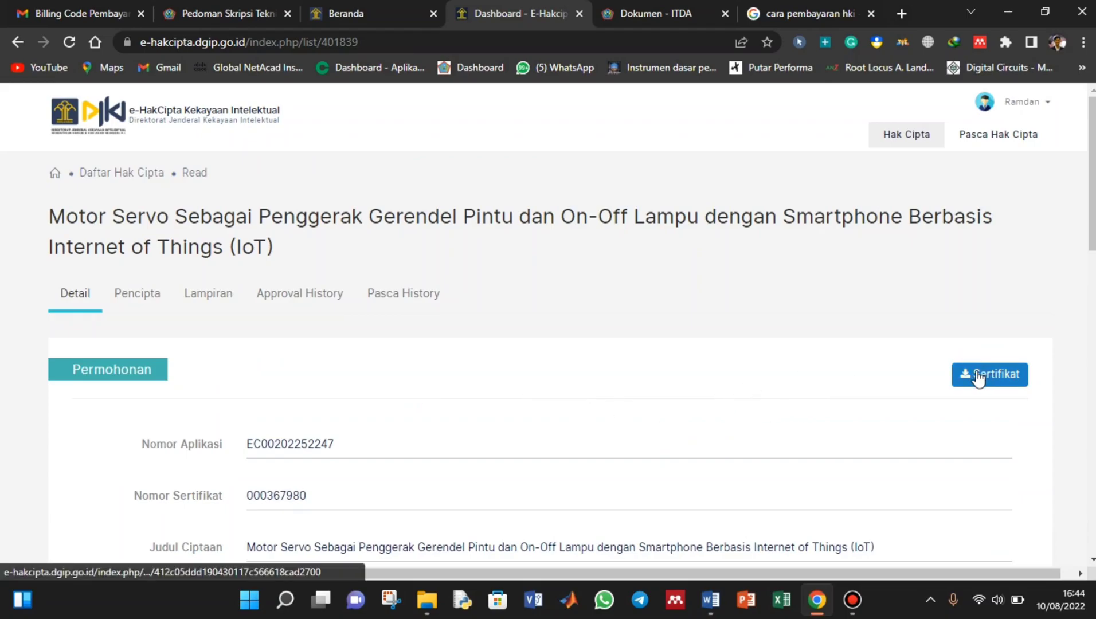
Download the application's Sertifikat as a PDF in the Documents category and open the downloaded file.
click(973, 375)
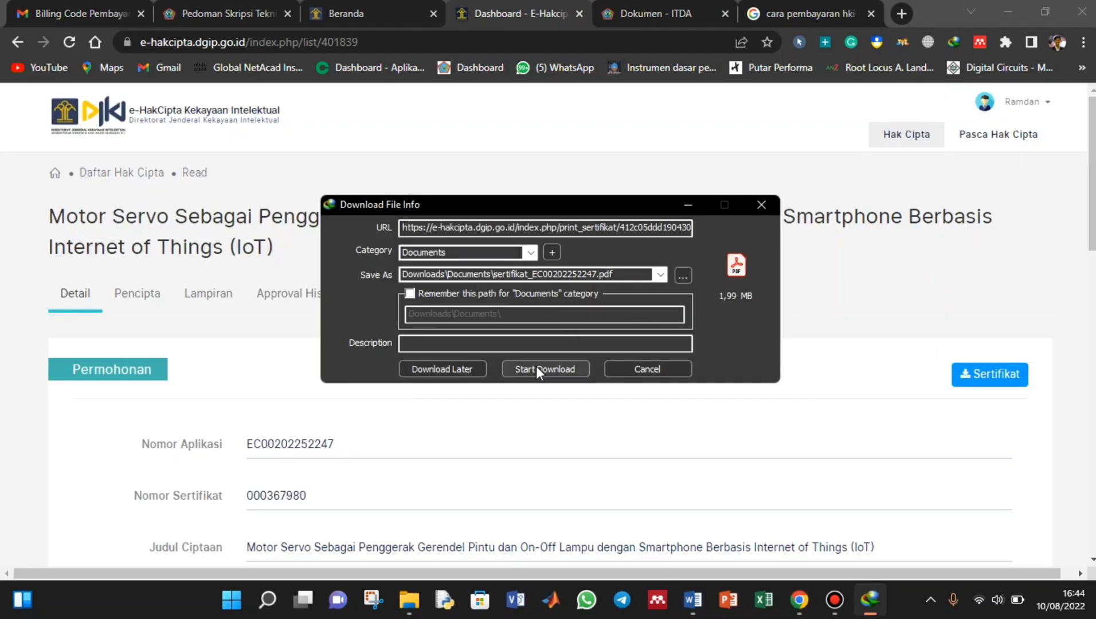
click(537, 369)
click(420, 350)
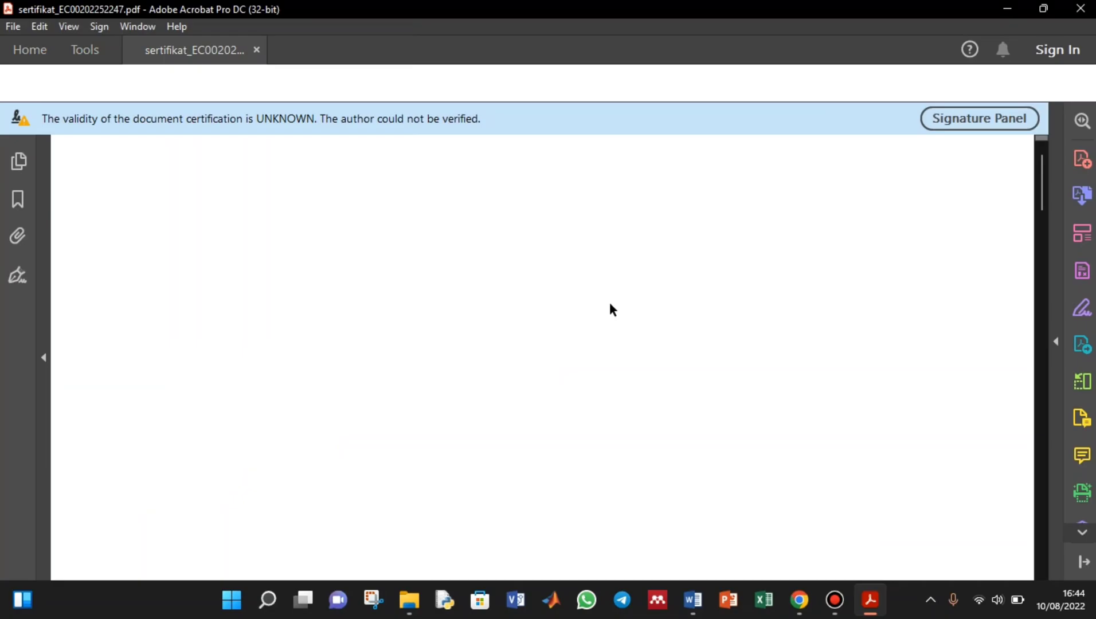
Examine the Surat Pencatatan Ciptaan certificate's heading, application number and date, and creator details, and close the PDF.
scroll(610, 304, down, 1)
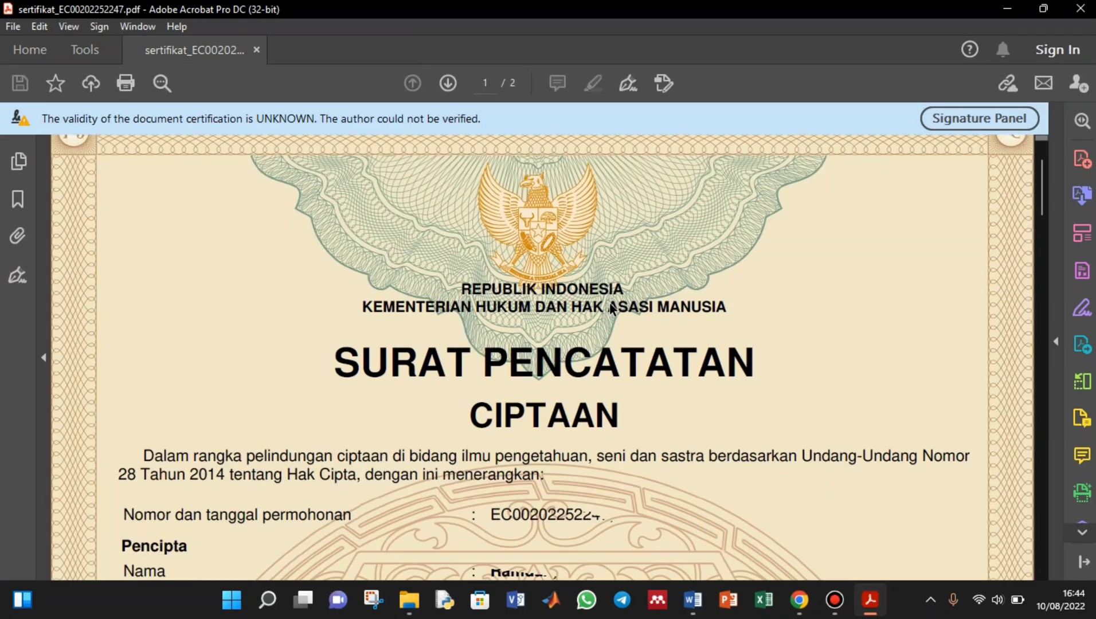
scroll(610, 304, down, 1)
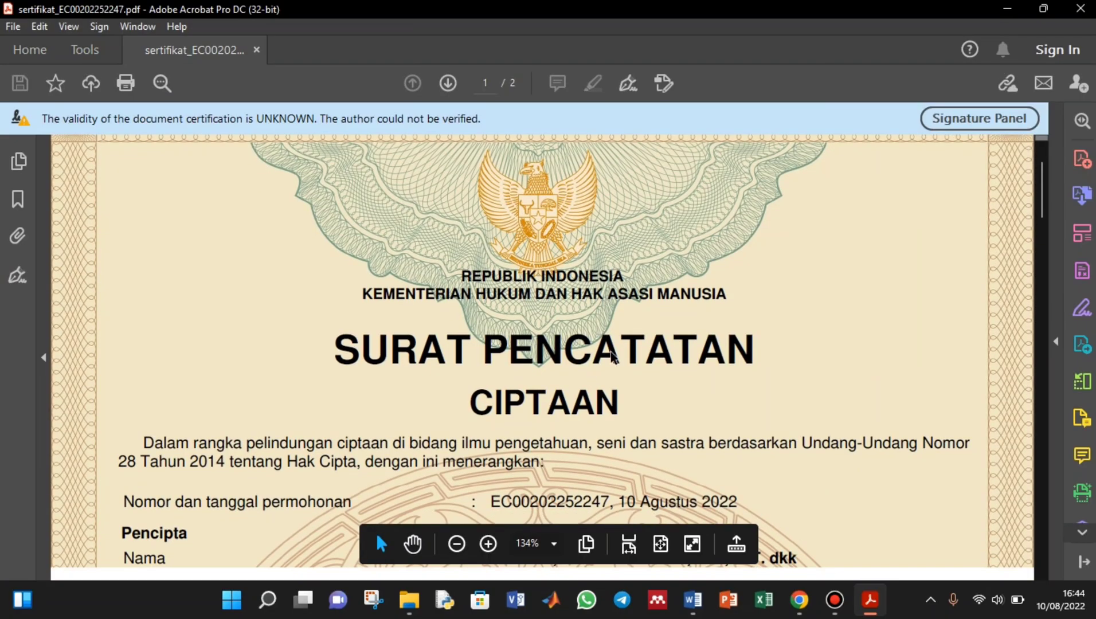
scroll(611, 355, down, 1)
scroll(659, 415, down, 1)
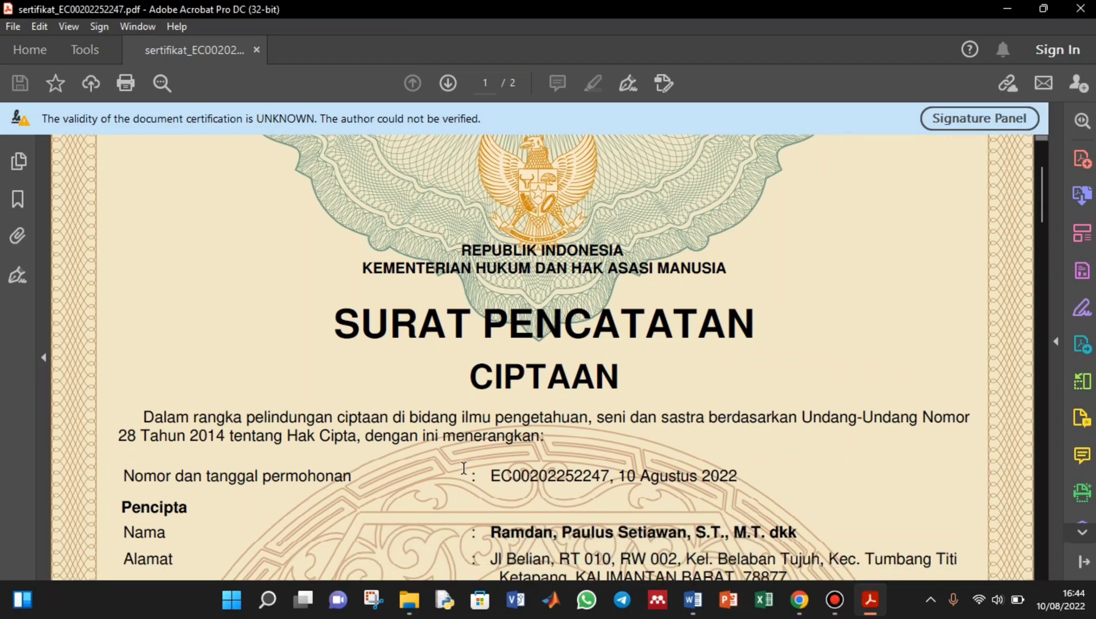
scroll(813, 547, down, 3)
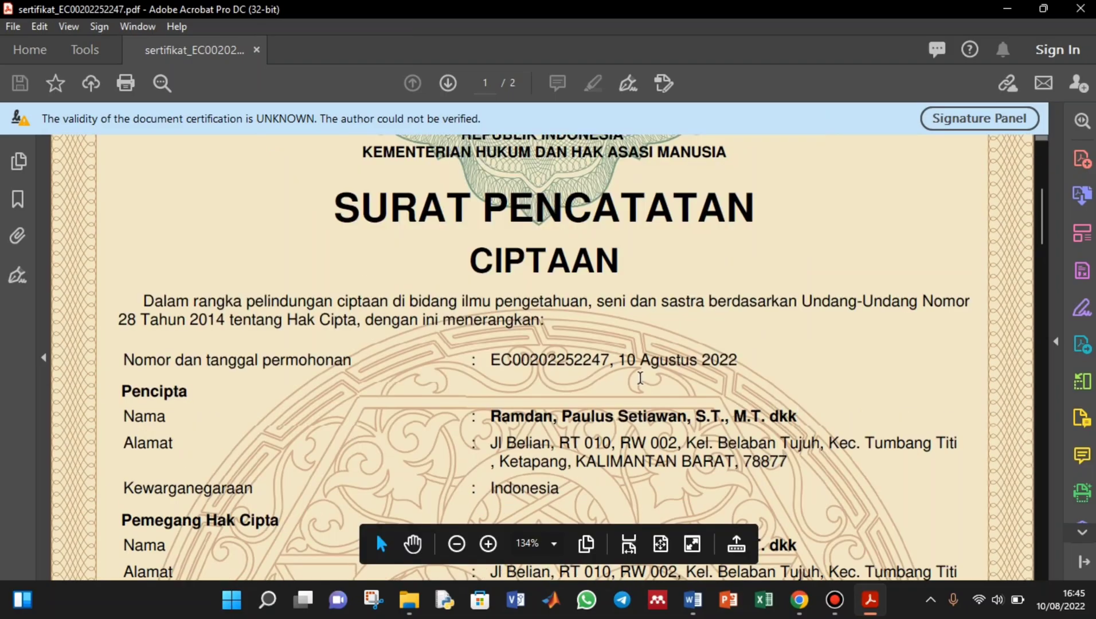
scroll(640, 378, up, 1)
scroll(639, 367, up, 1)
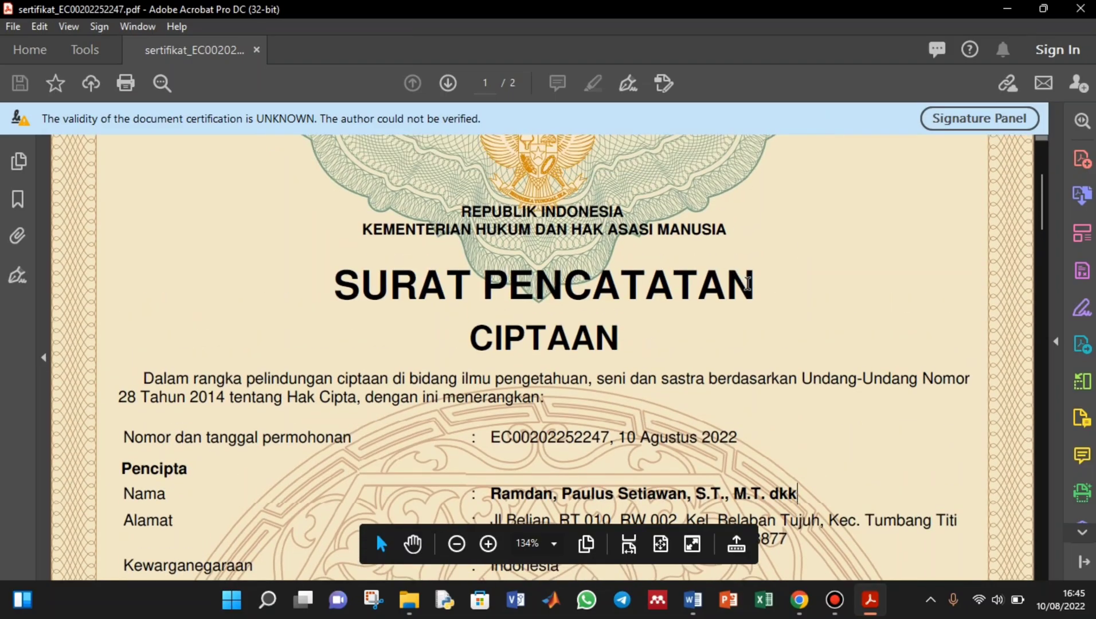
click(1080, 8)
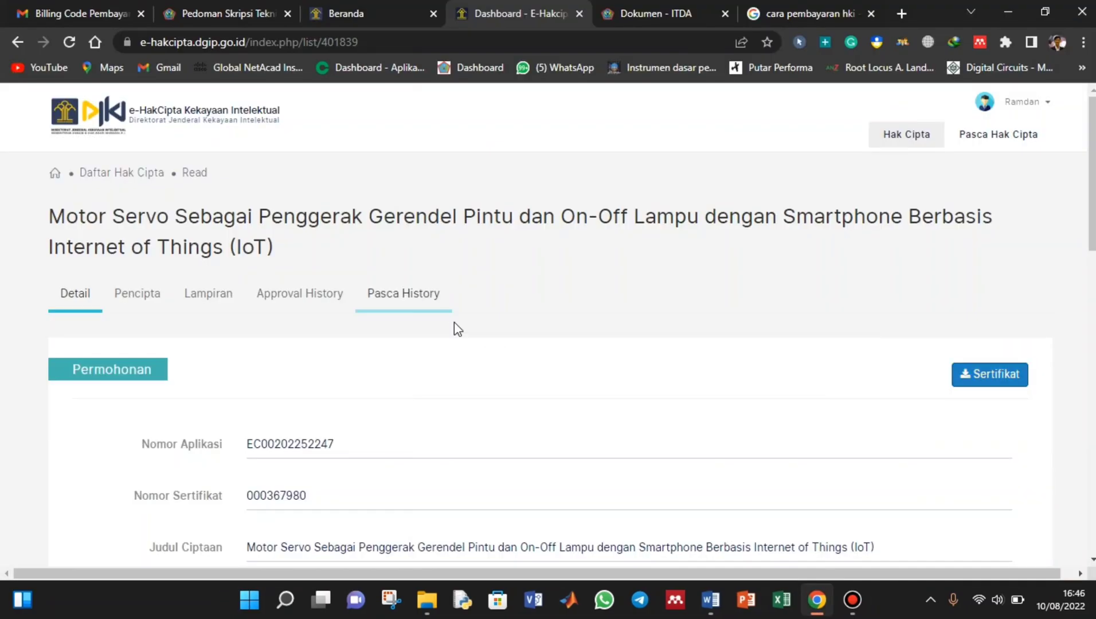